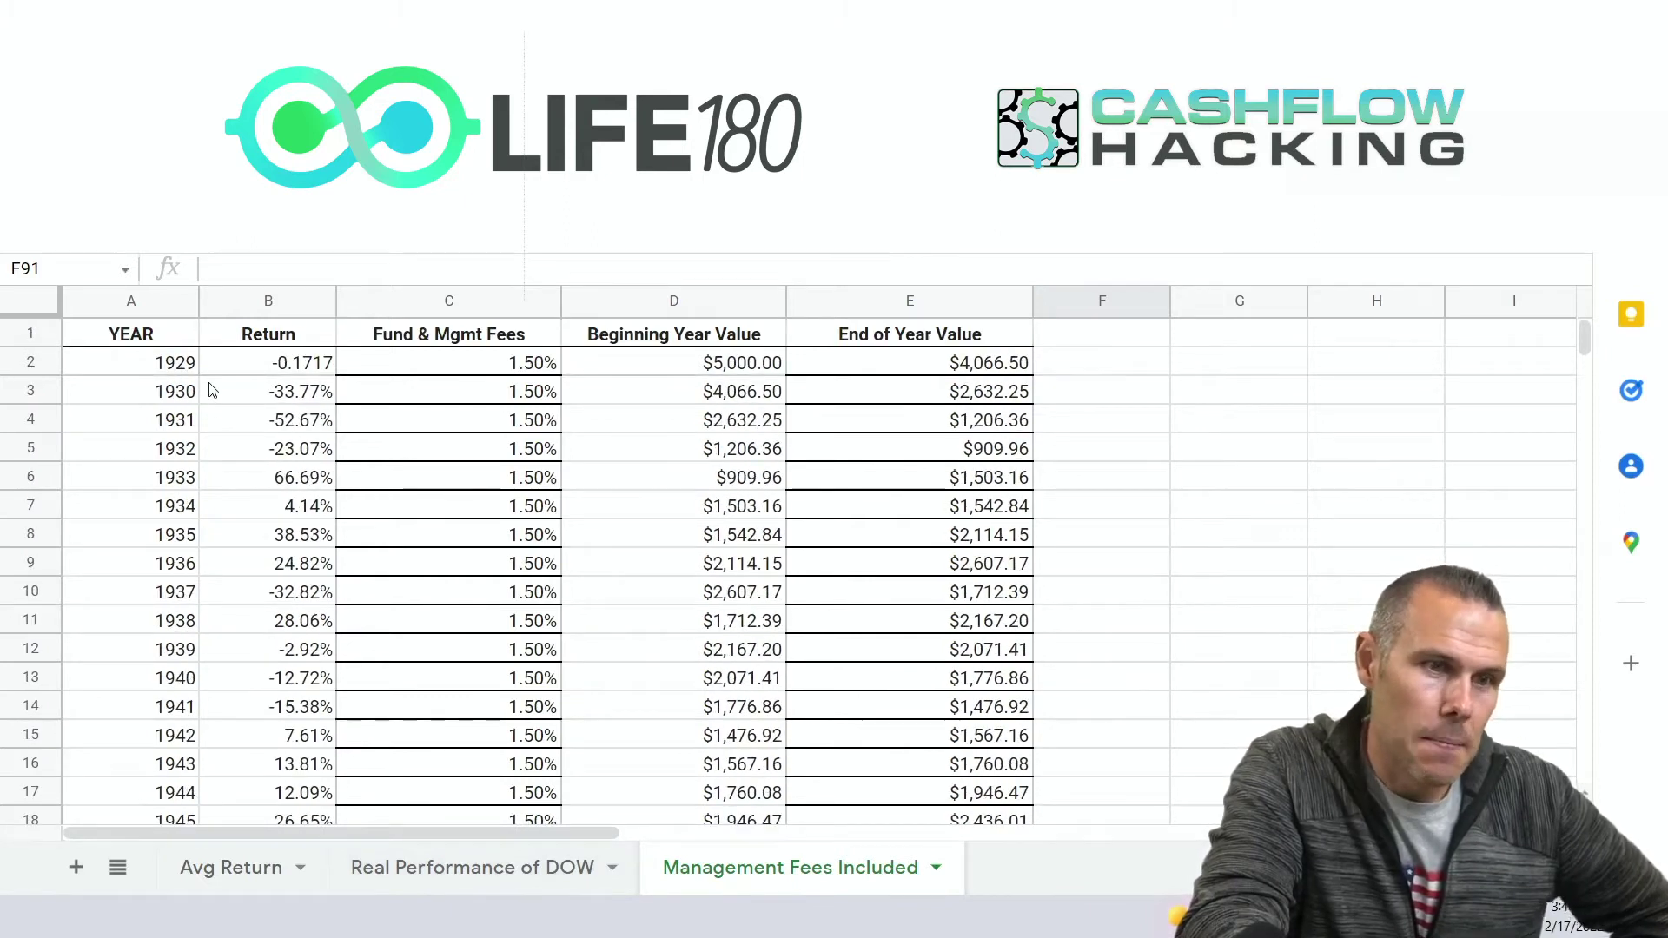
Format the 1929 return in cell B2 as a percentage to match the rest of the Return column
left_click(150, 372)
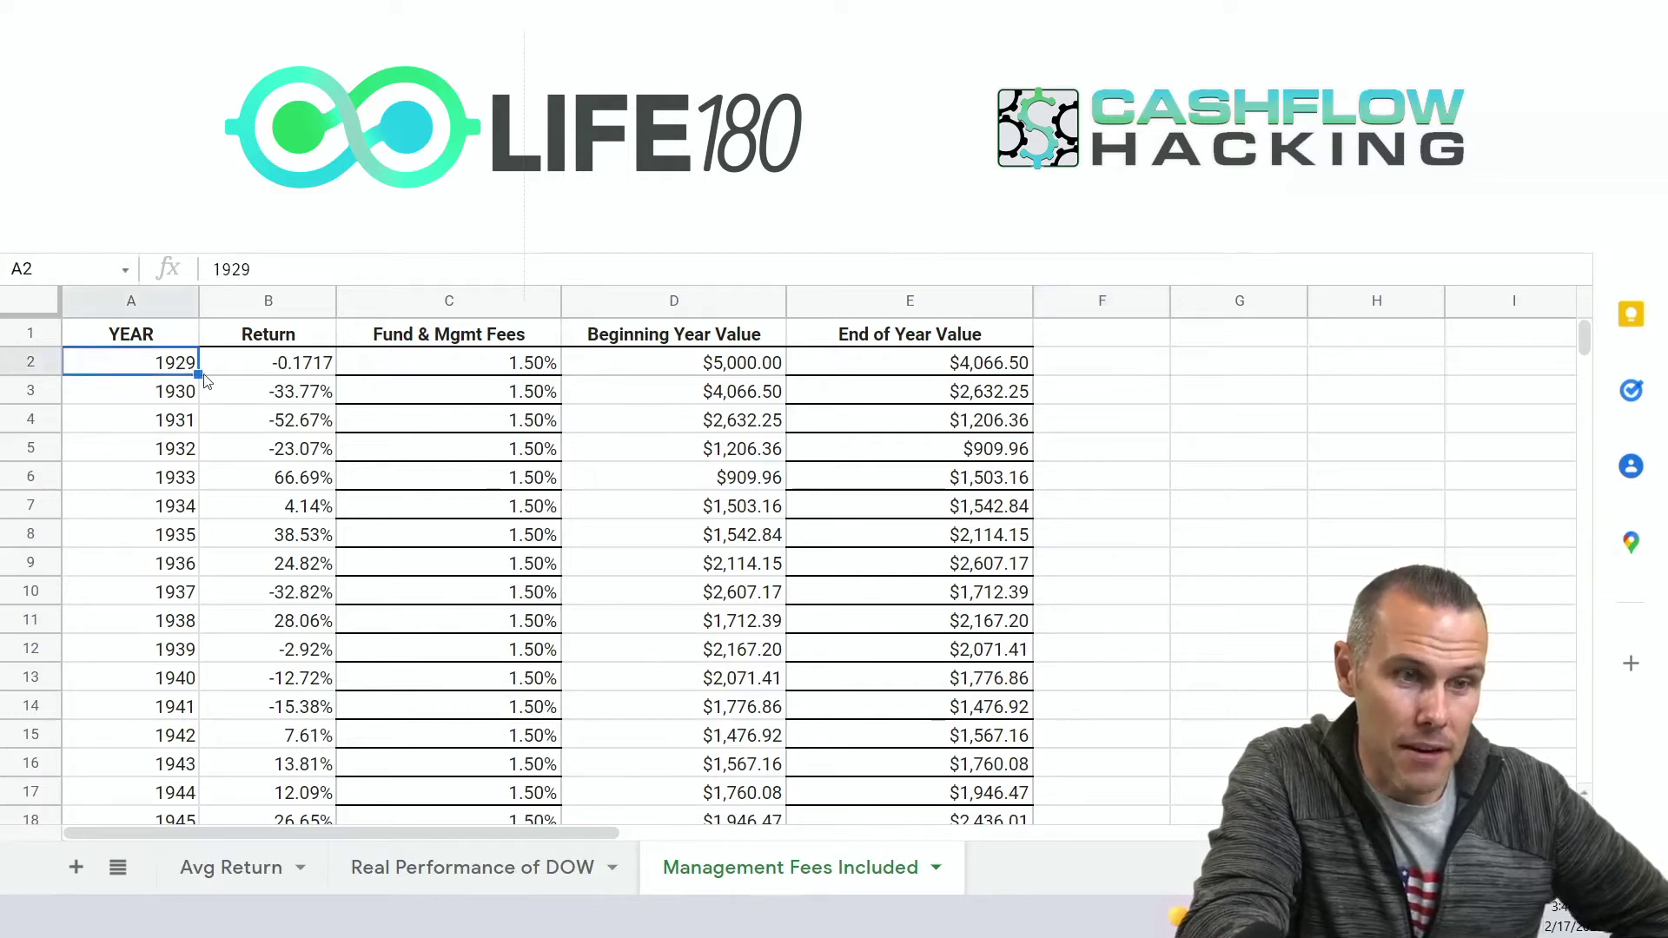
left_click(304, 376)
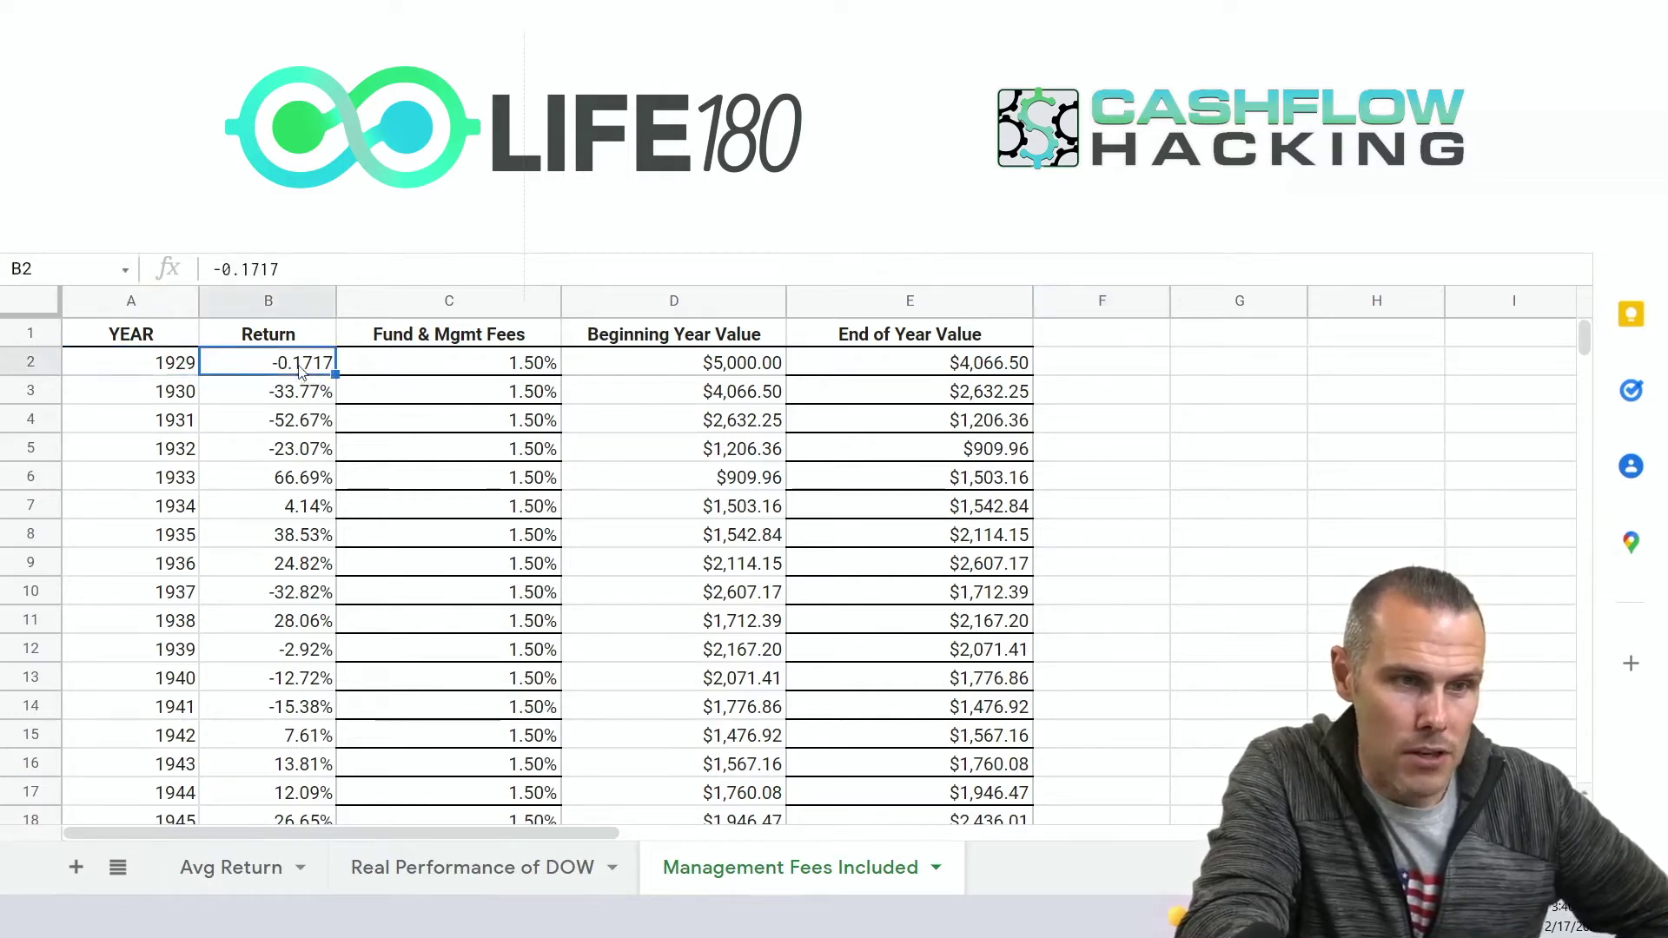
key("ctrl+shift+5")
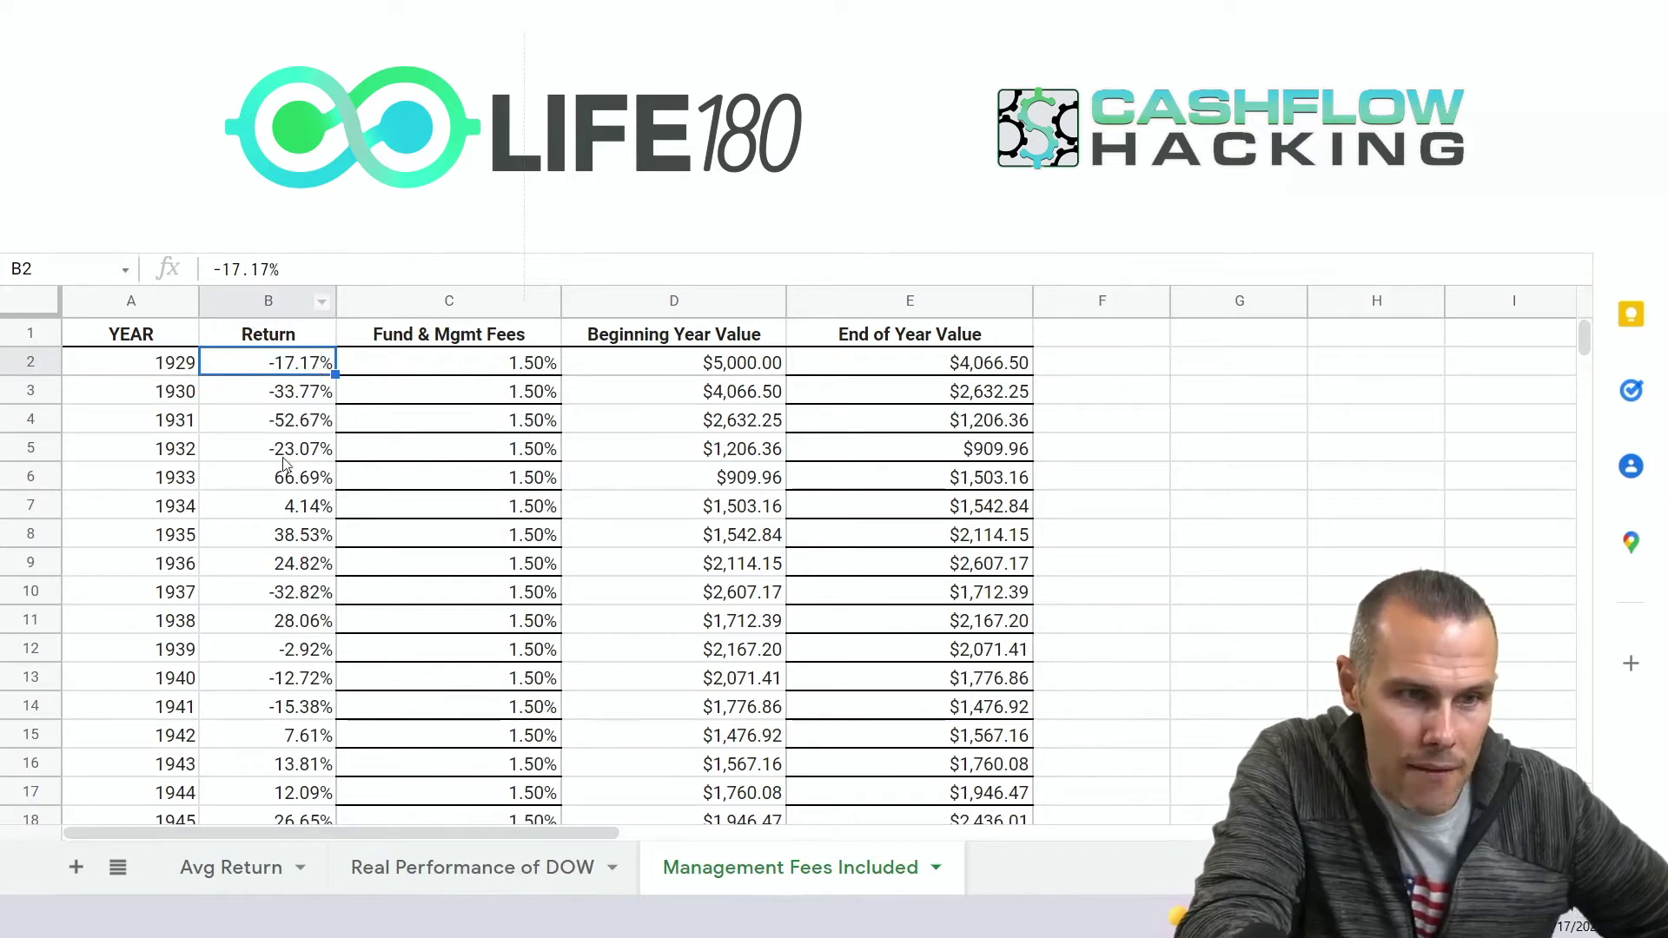
Review the yearly returns from 1929 through 2021 down to the Average row, checking the 1966 and 1969 returns along the way
scroll(293, 748, "down", 2)
scroll(292, 748, "down", 10)
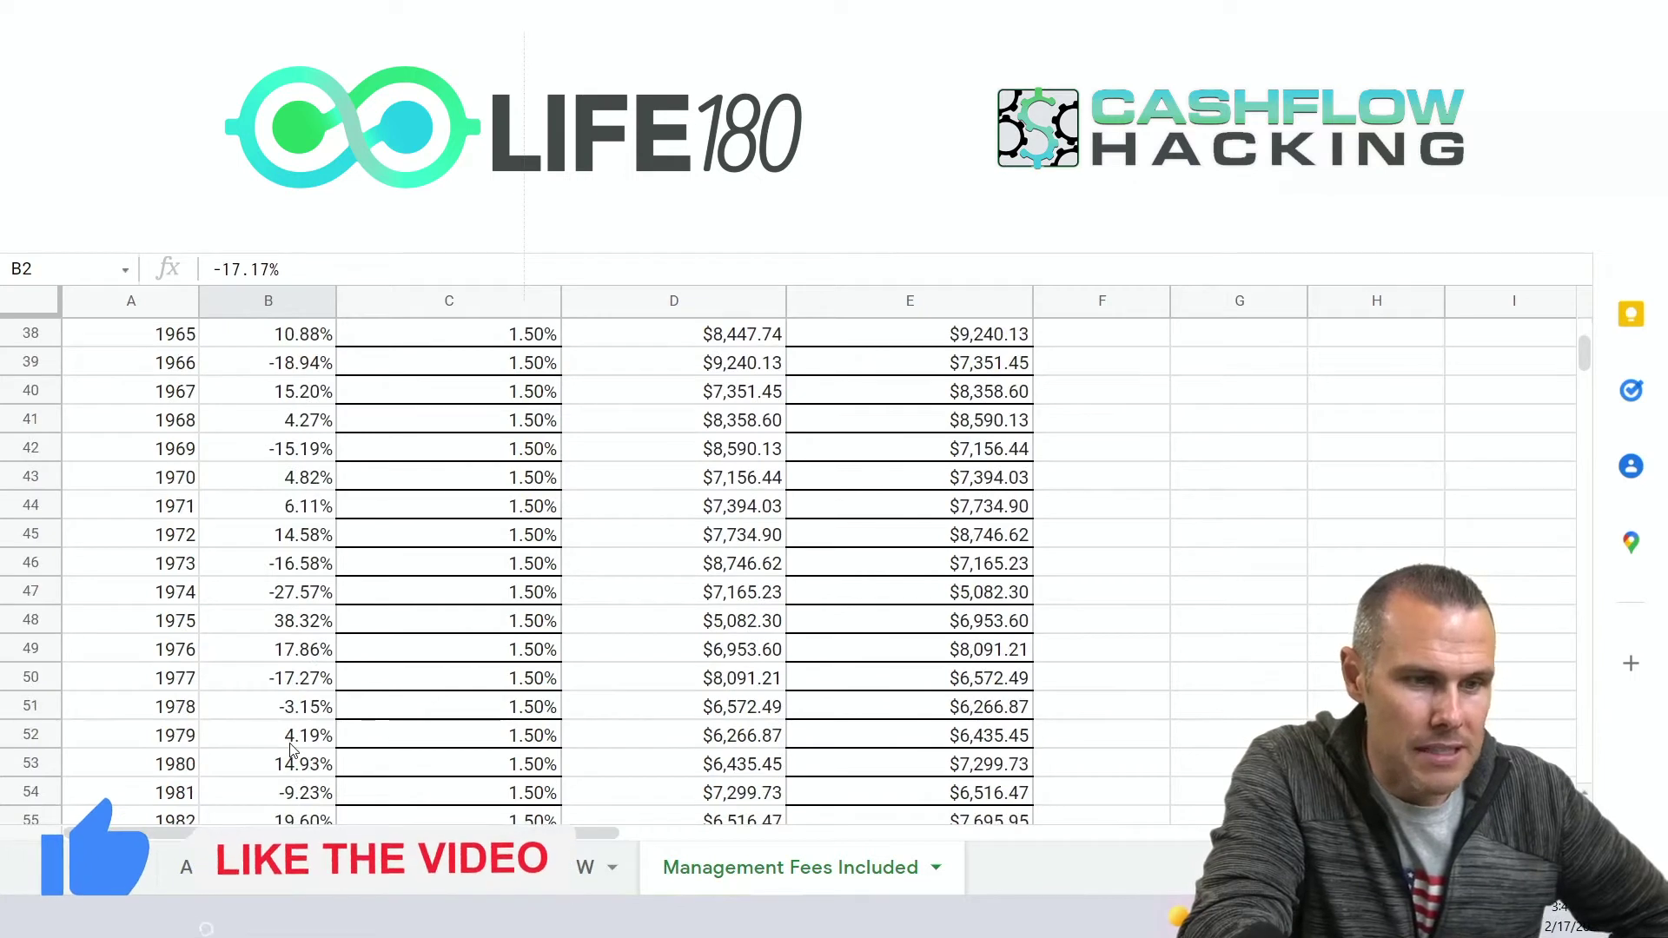
scroll(292, 749, "down", 10)
scroll(291, 749, "down", 5)
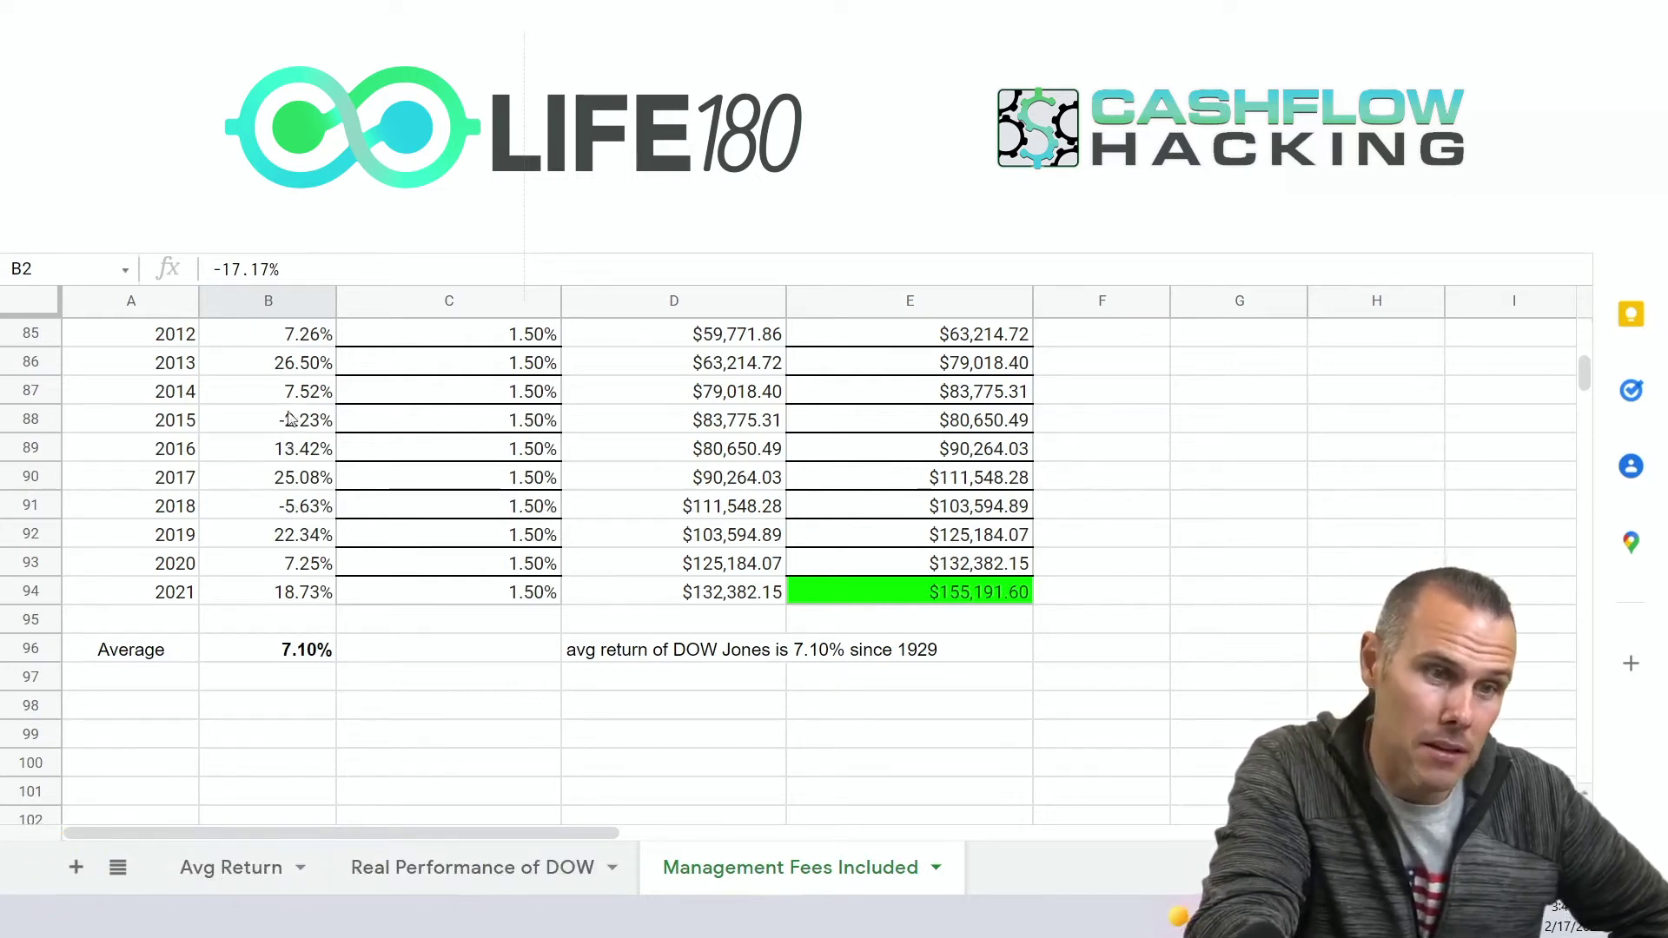
scroll(295, 510, "up", 15)
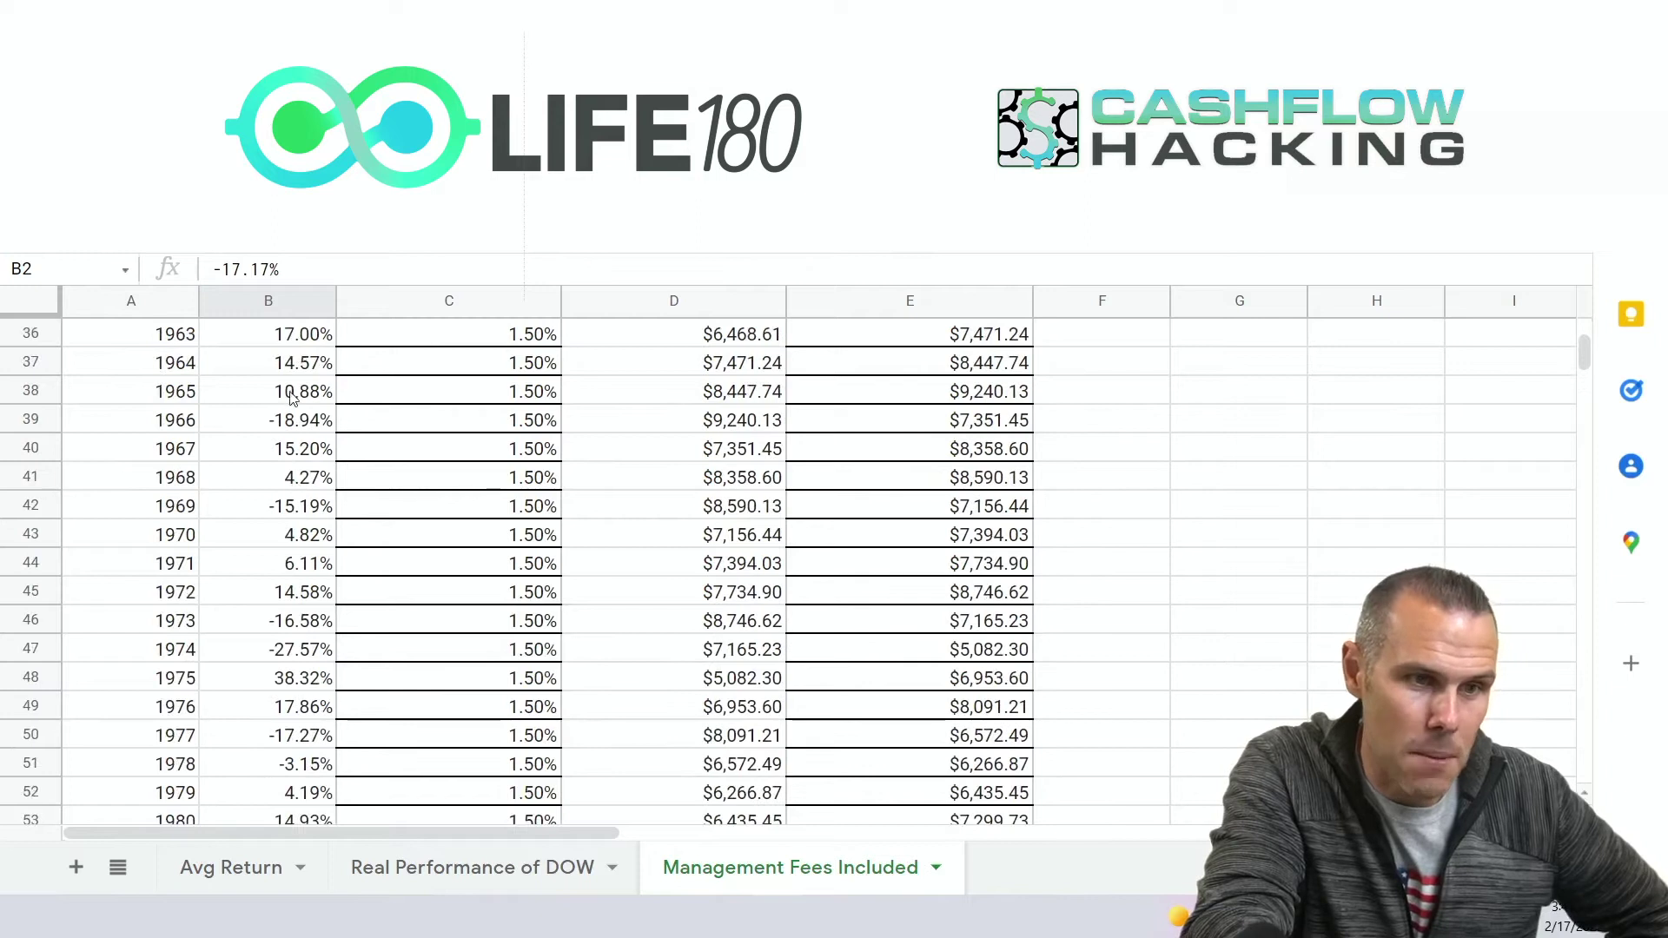
left_click(288, 424)
left_click(299, 517)
scroll(298, 518, "down", 16)
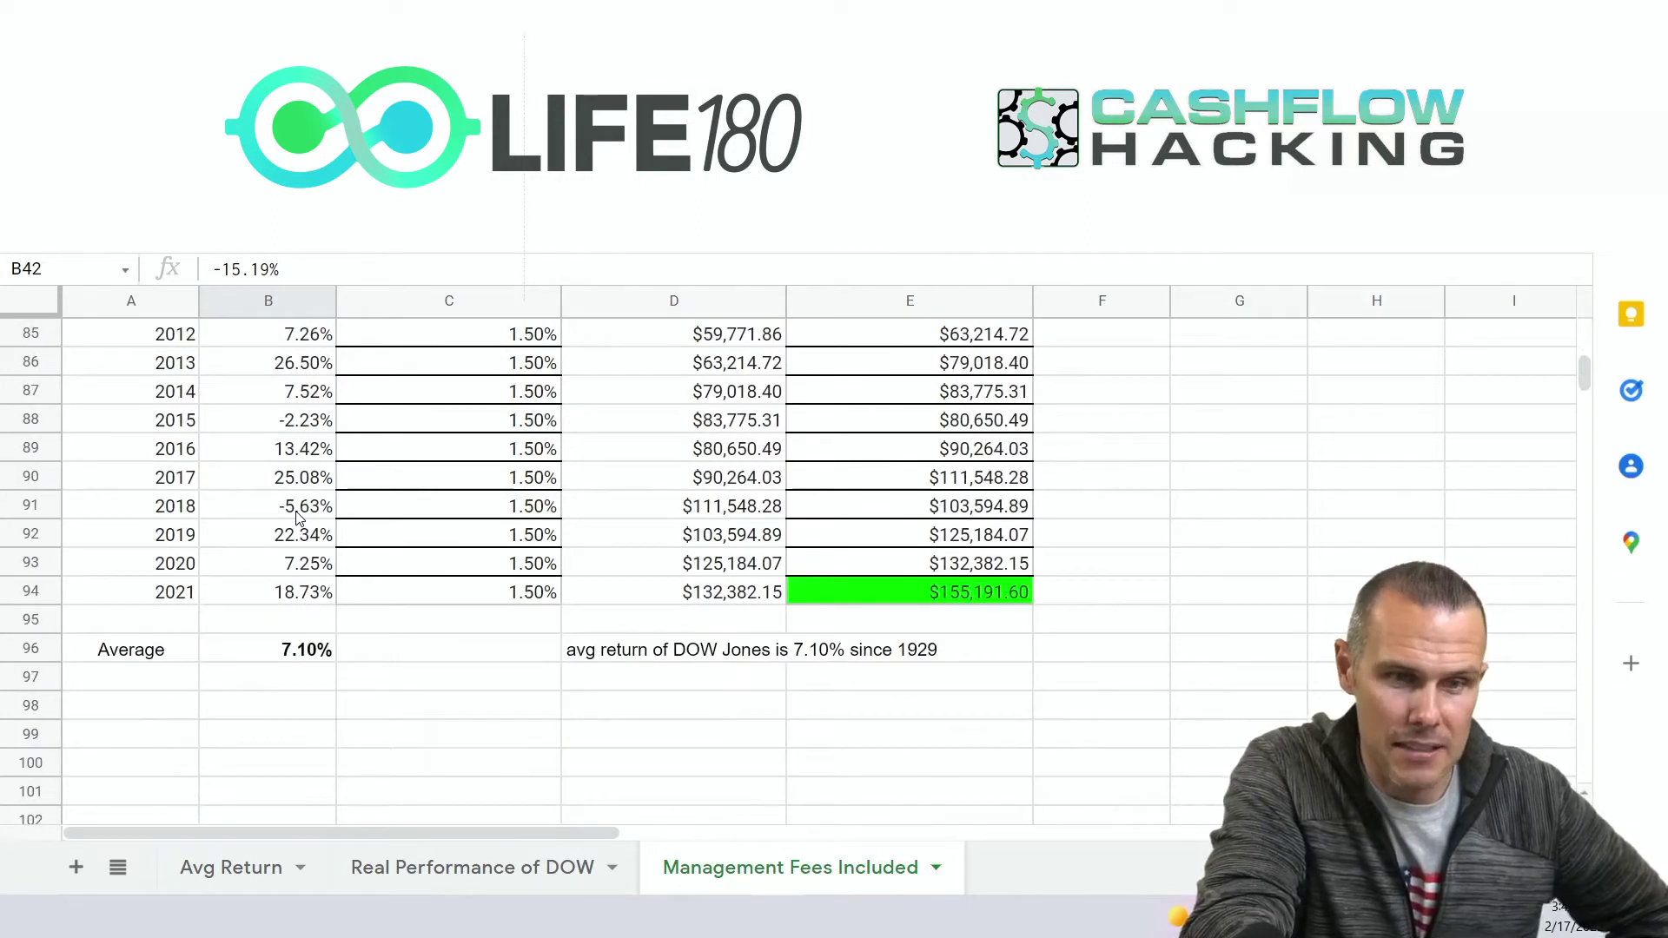
scroll(296, 517, "down", 4)
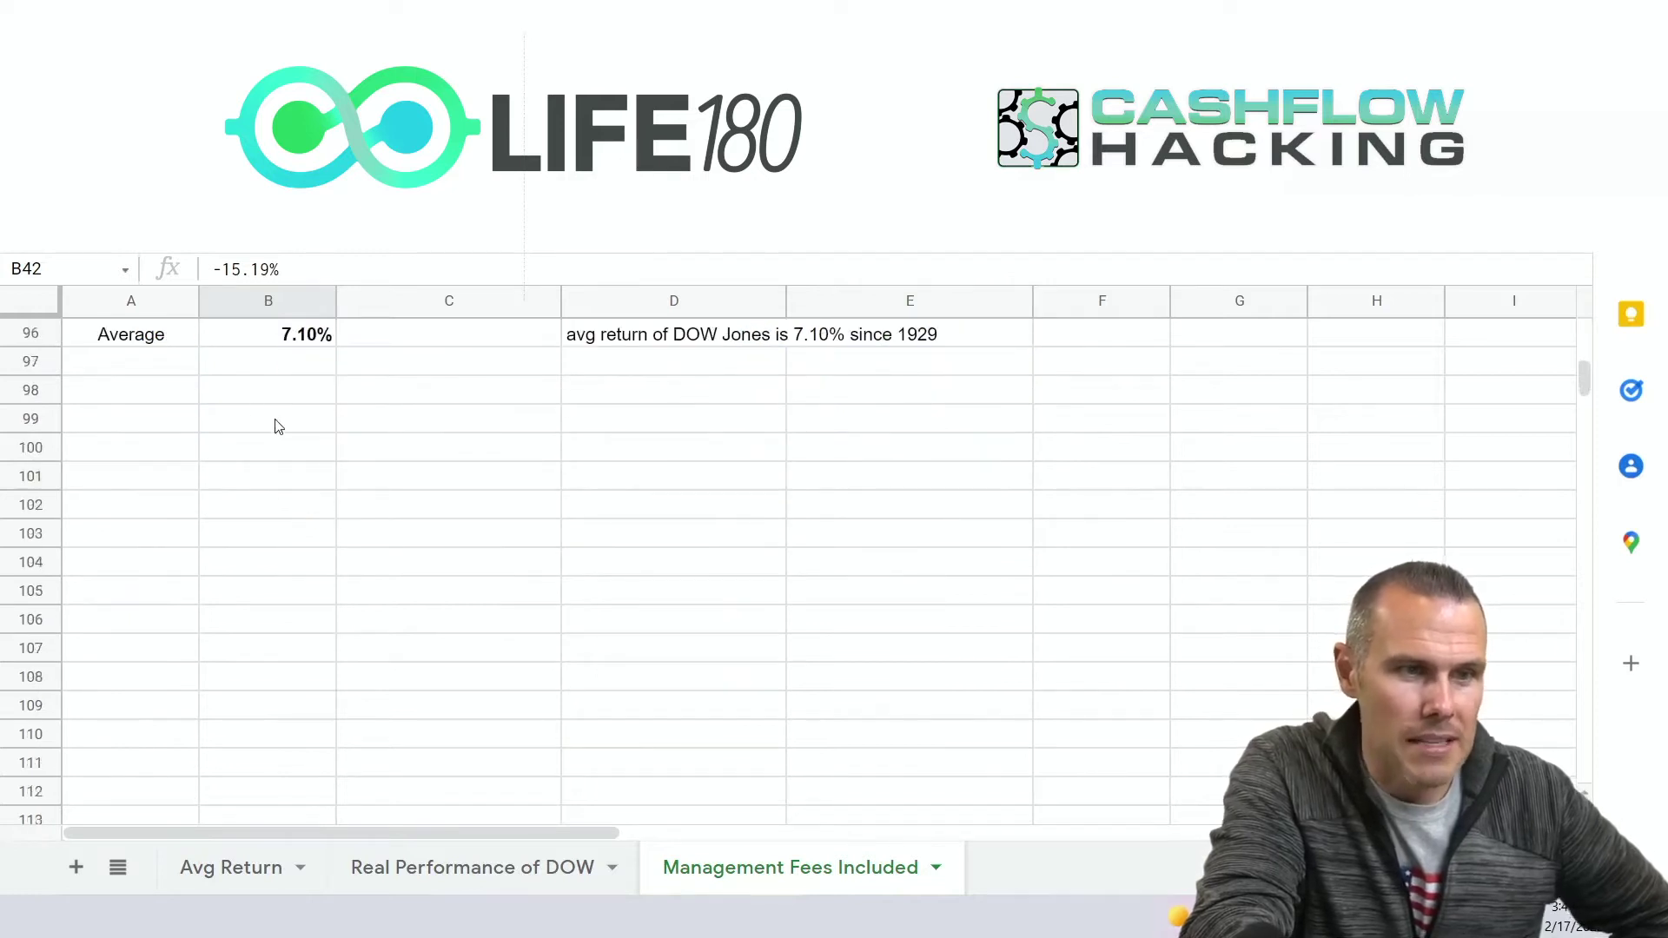
Inspect the average formula in cell B96 and look over the yearly returns it covers, leaving the formula as is
left_click(257, 344)
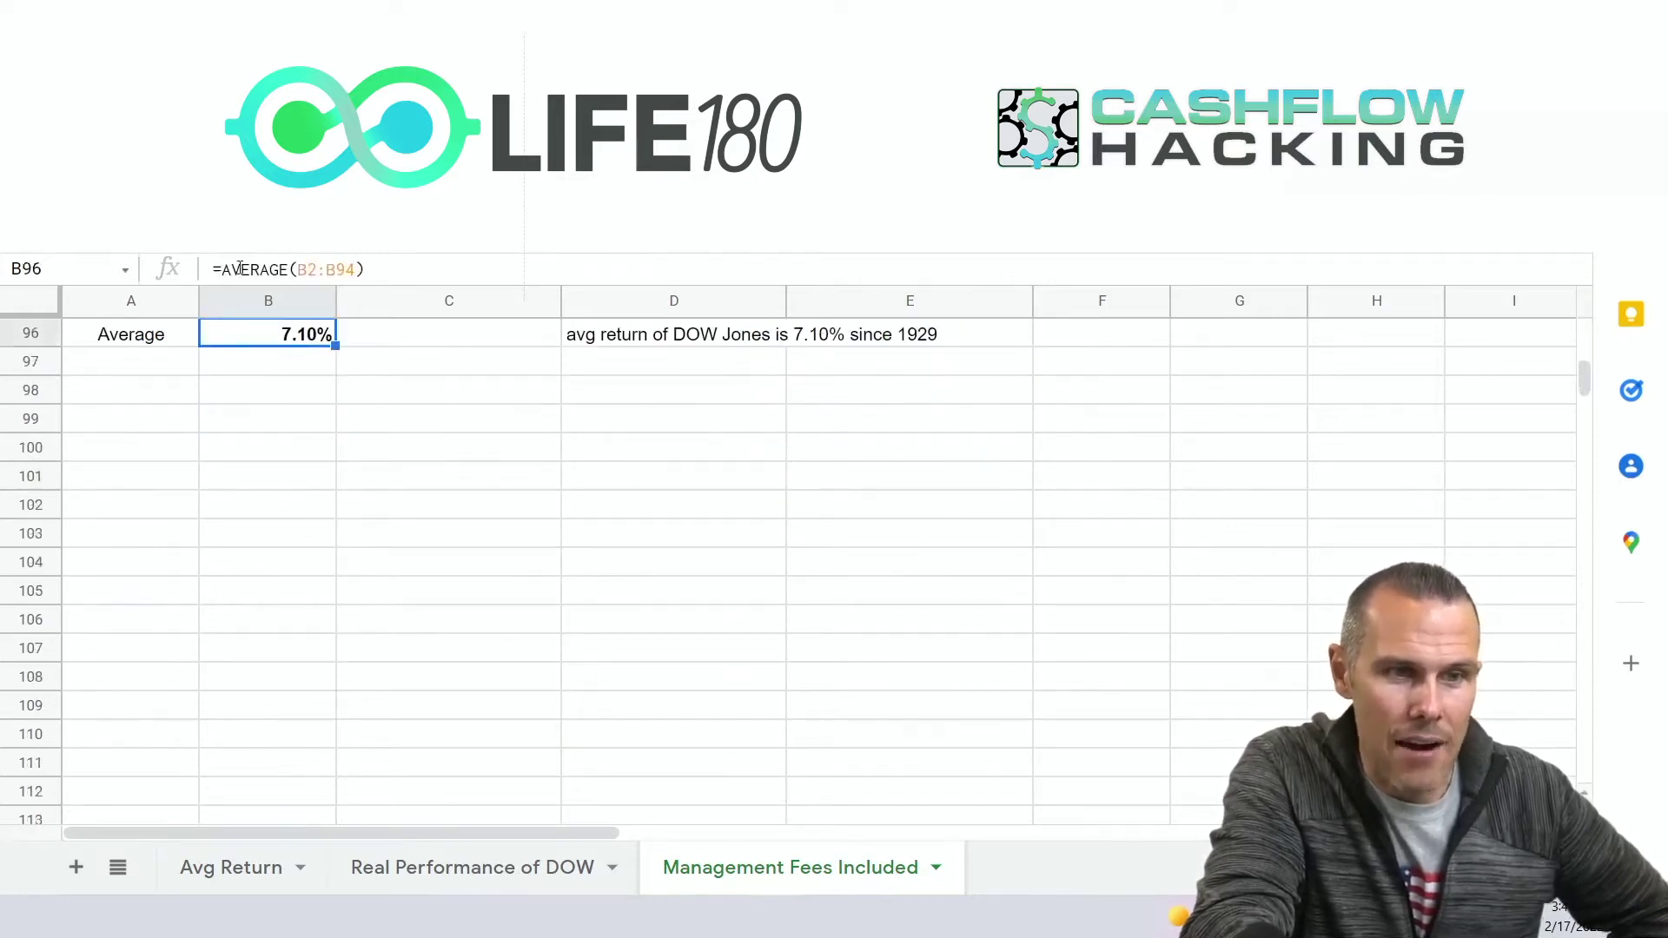
left_click_drag(218, 271, 404, 264)
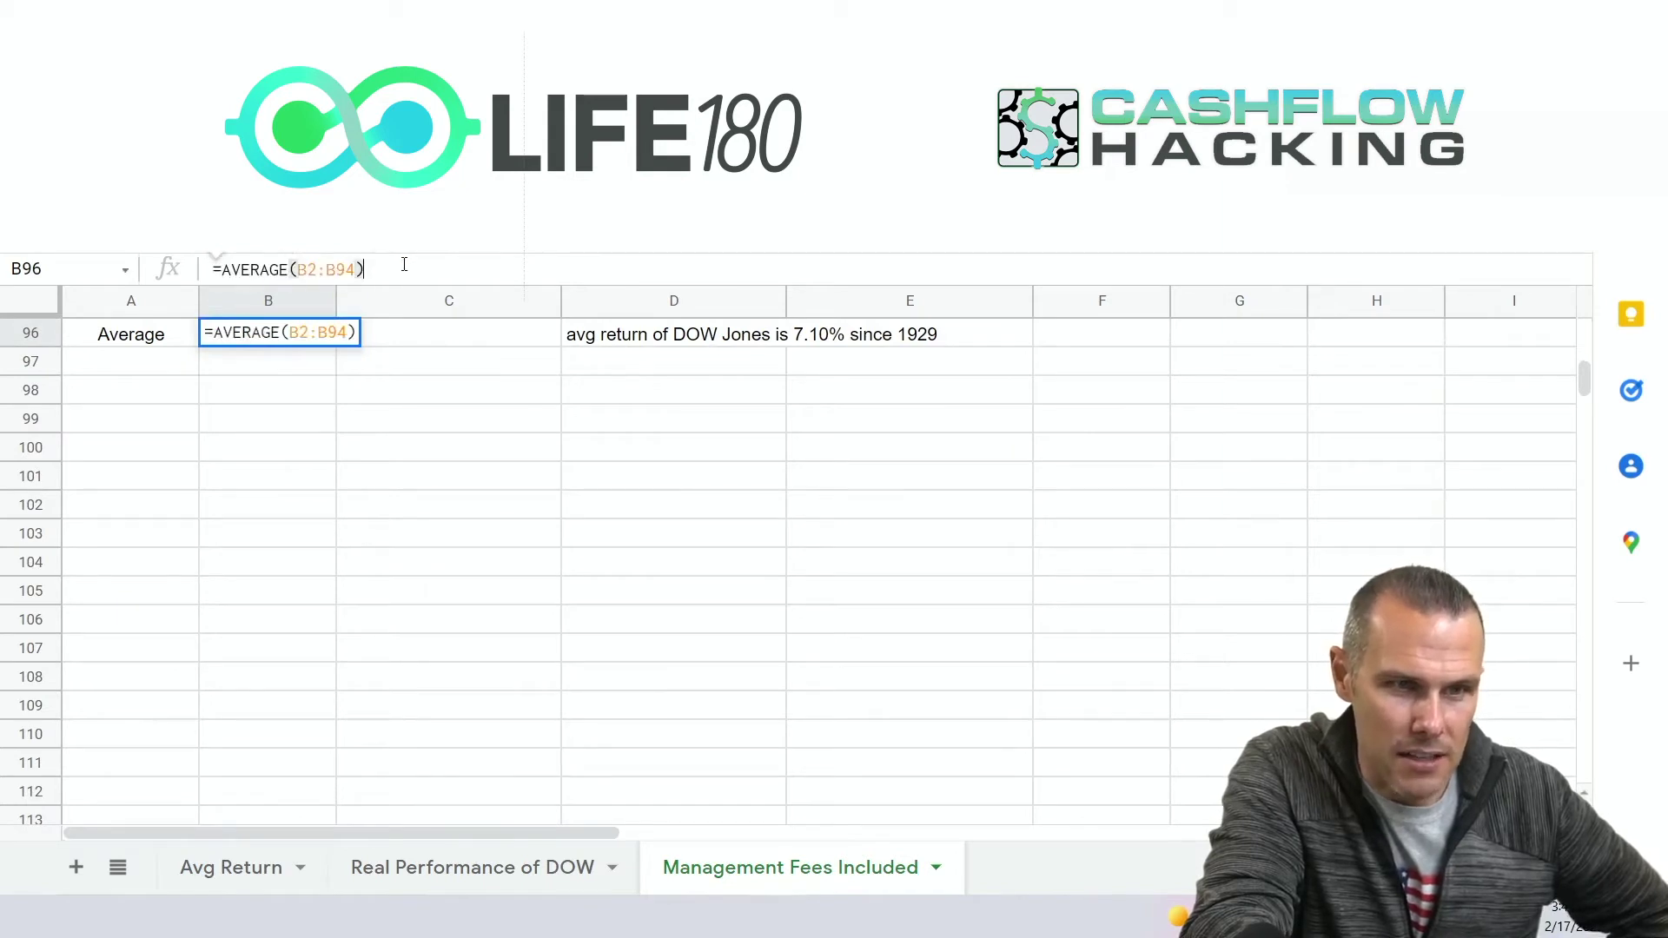
left_click(324, 456)
left_click(290, 333)
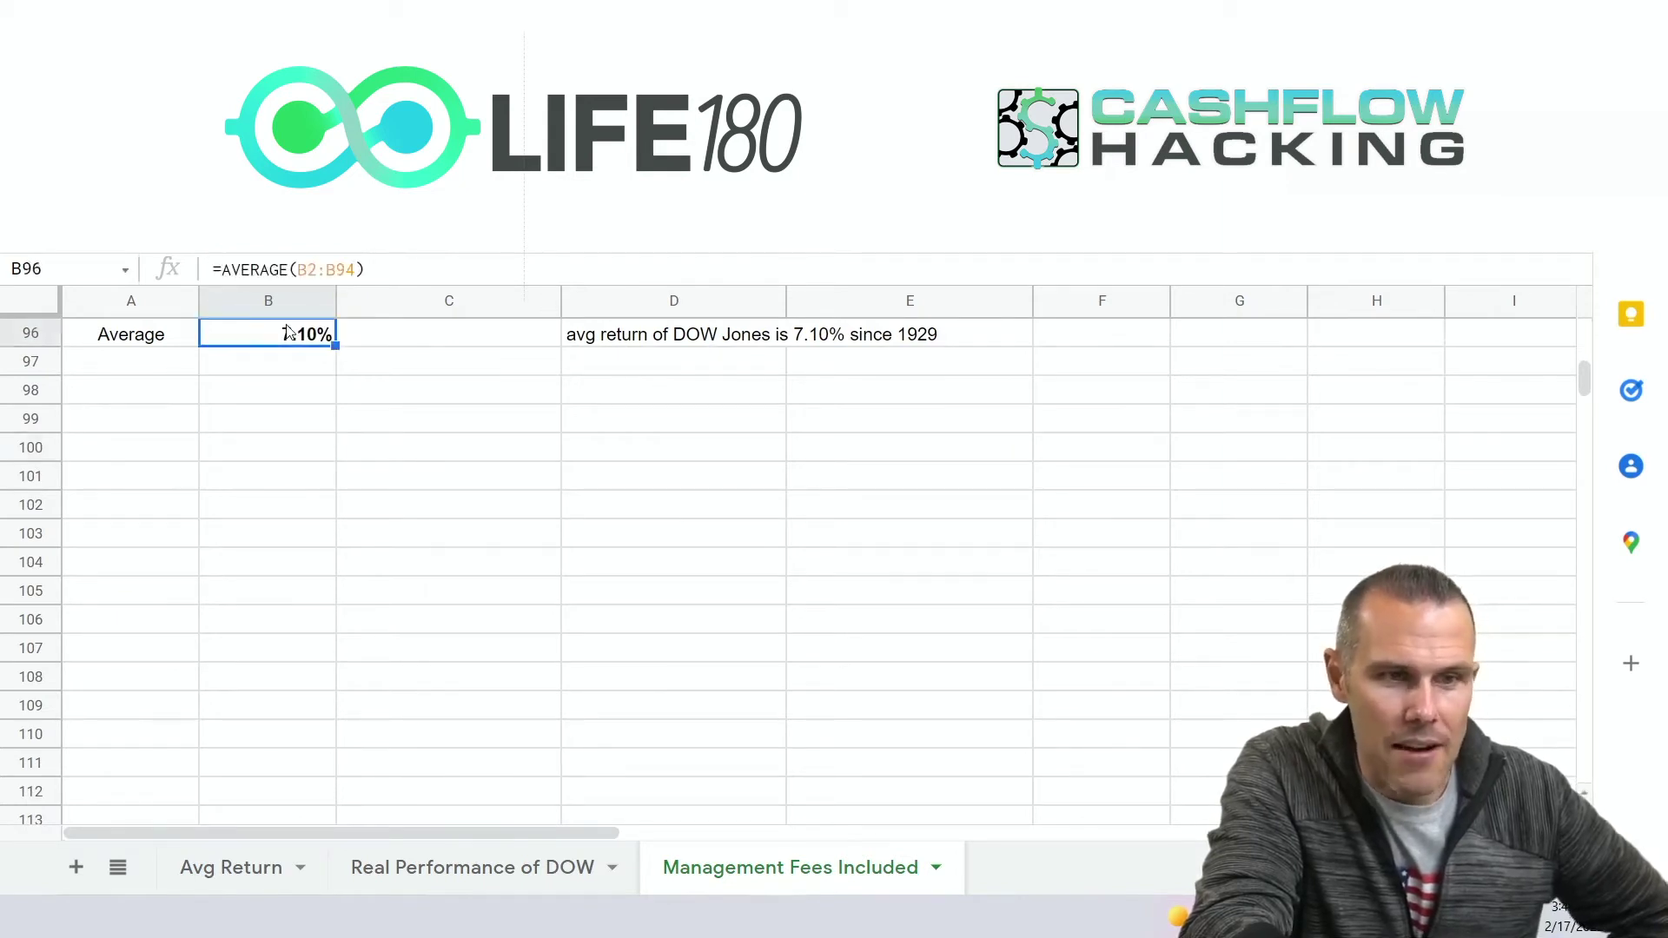
scroll(271, 399, "up", 1)
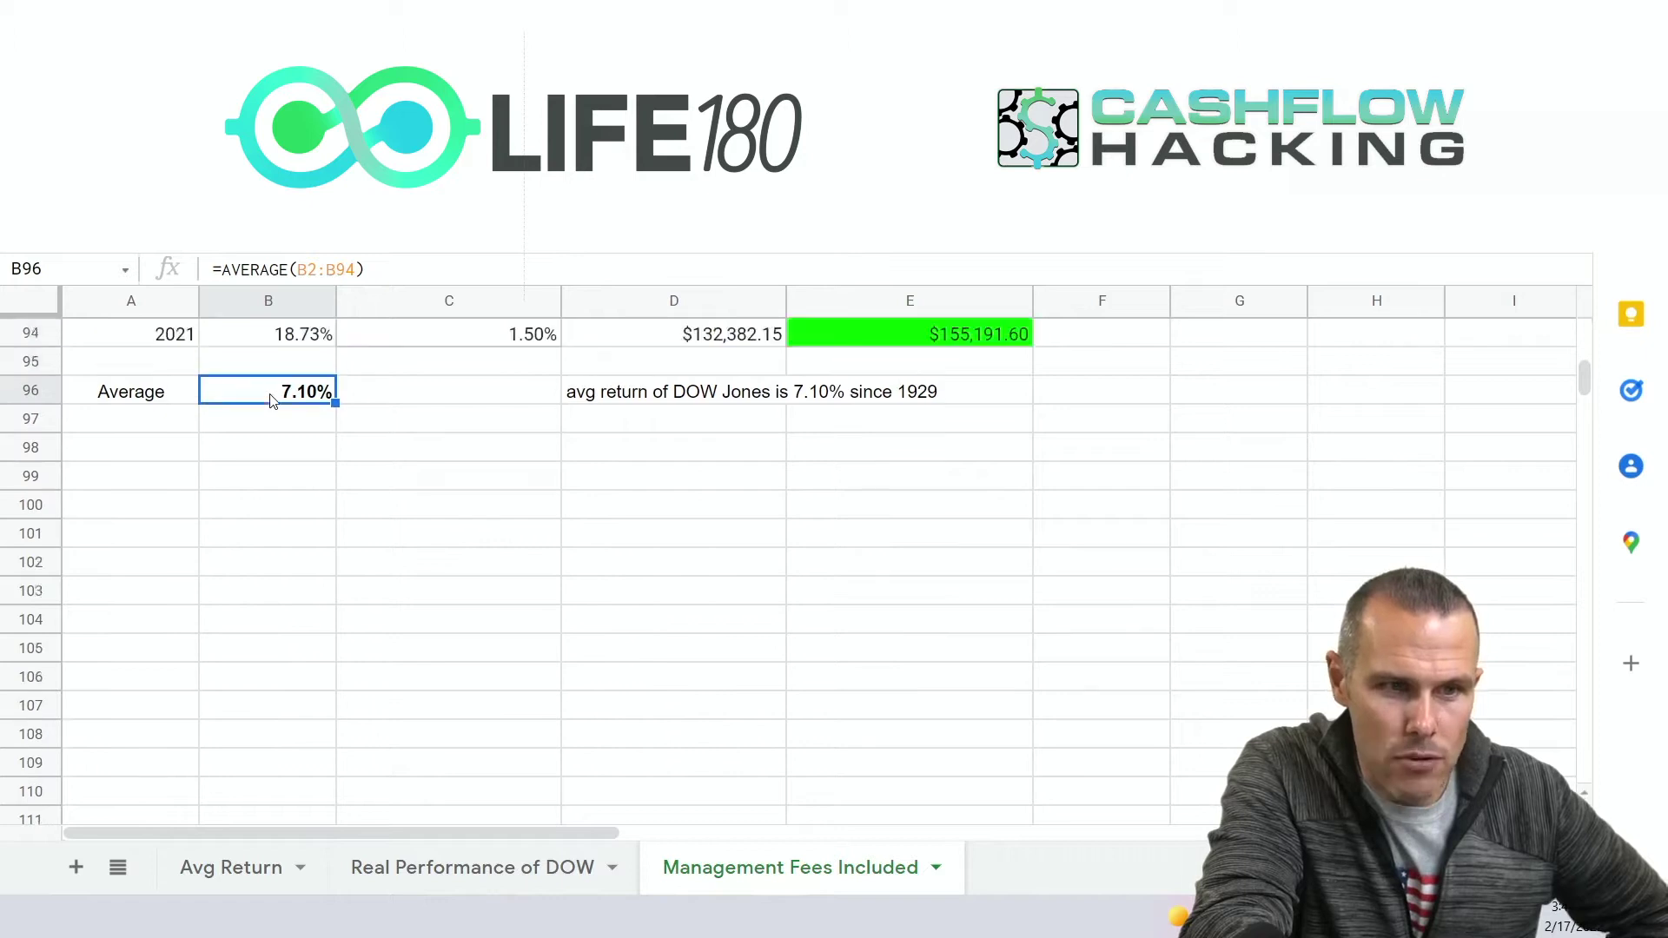
scroll(271, 400, "up", 20)
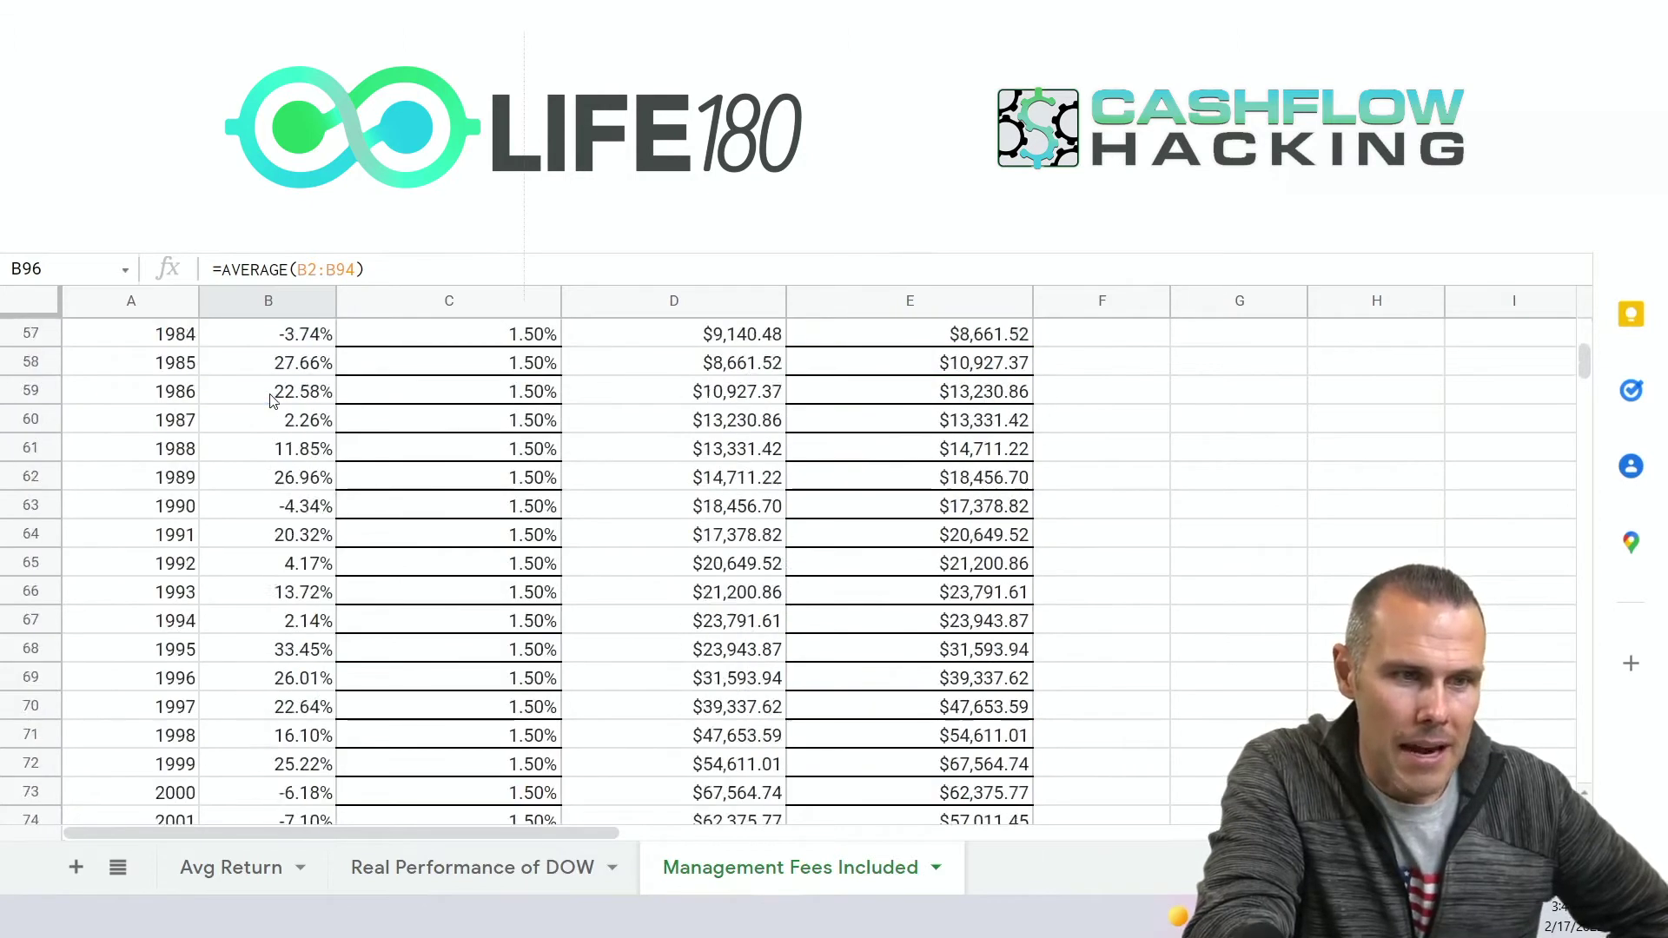
scroll(356, 636, "down", 20)
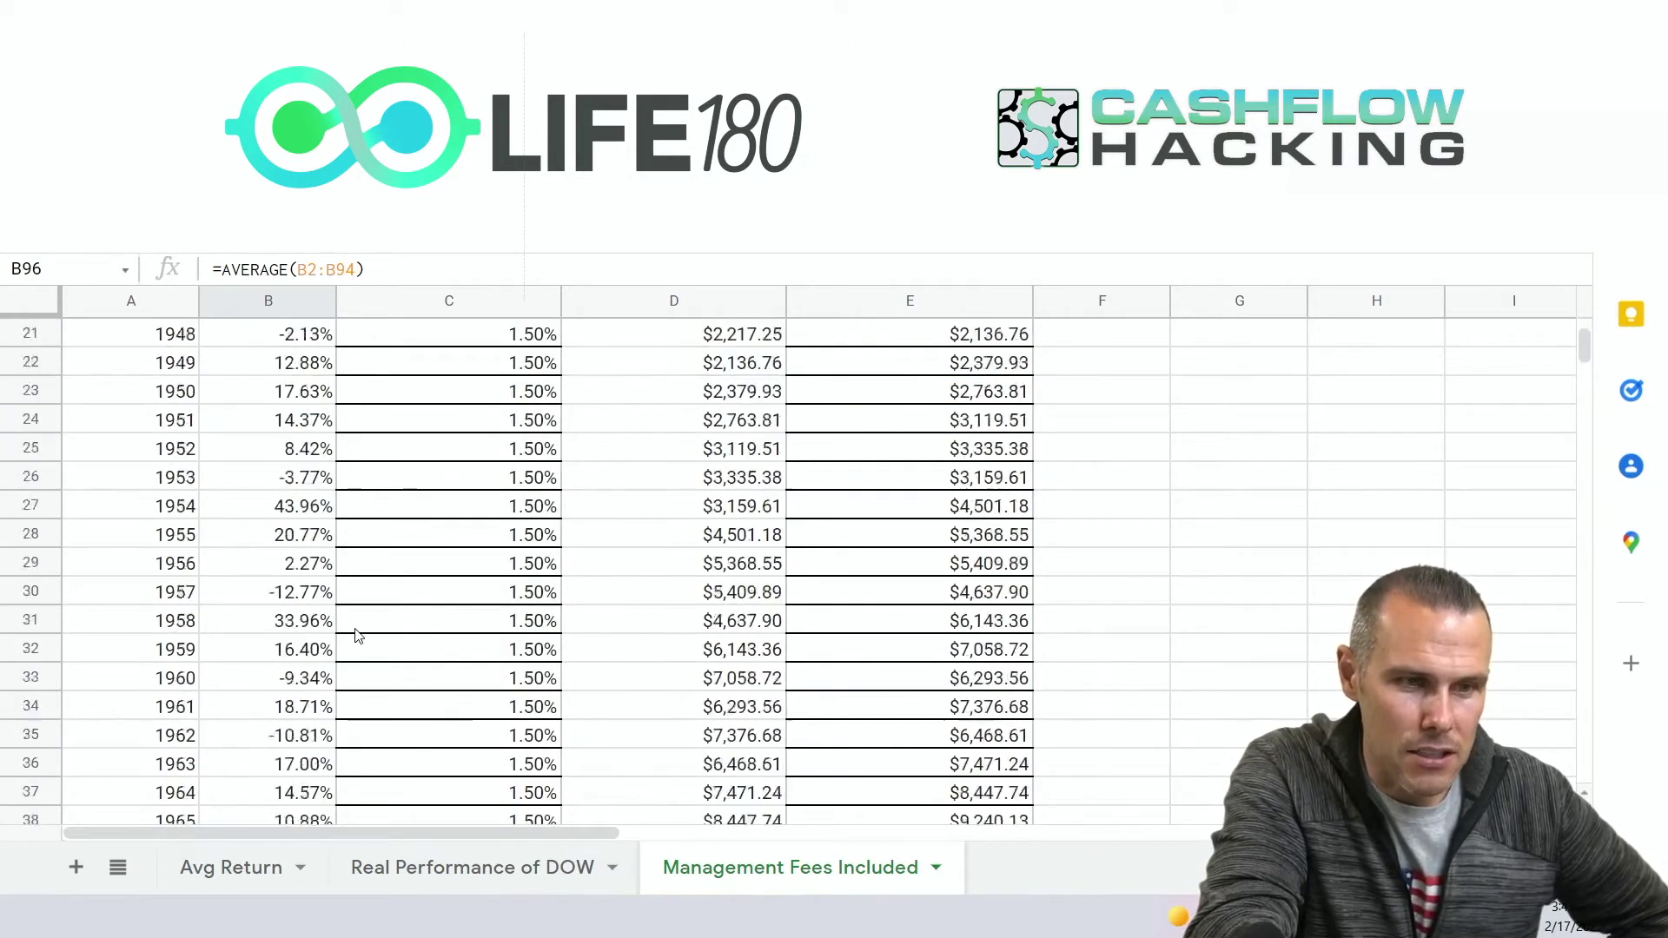
scroll(356, 636, "down", 2)
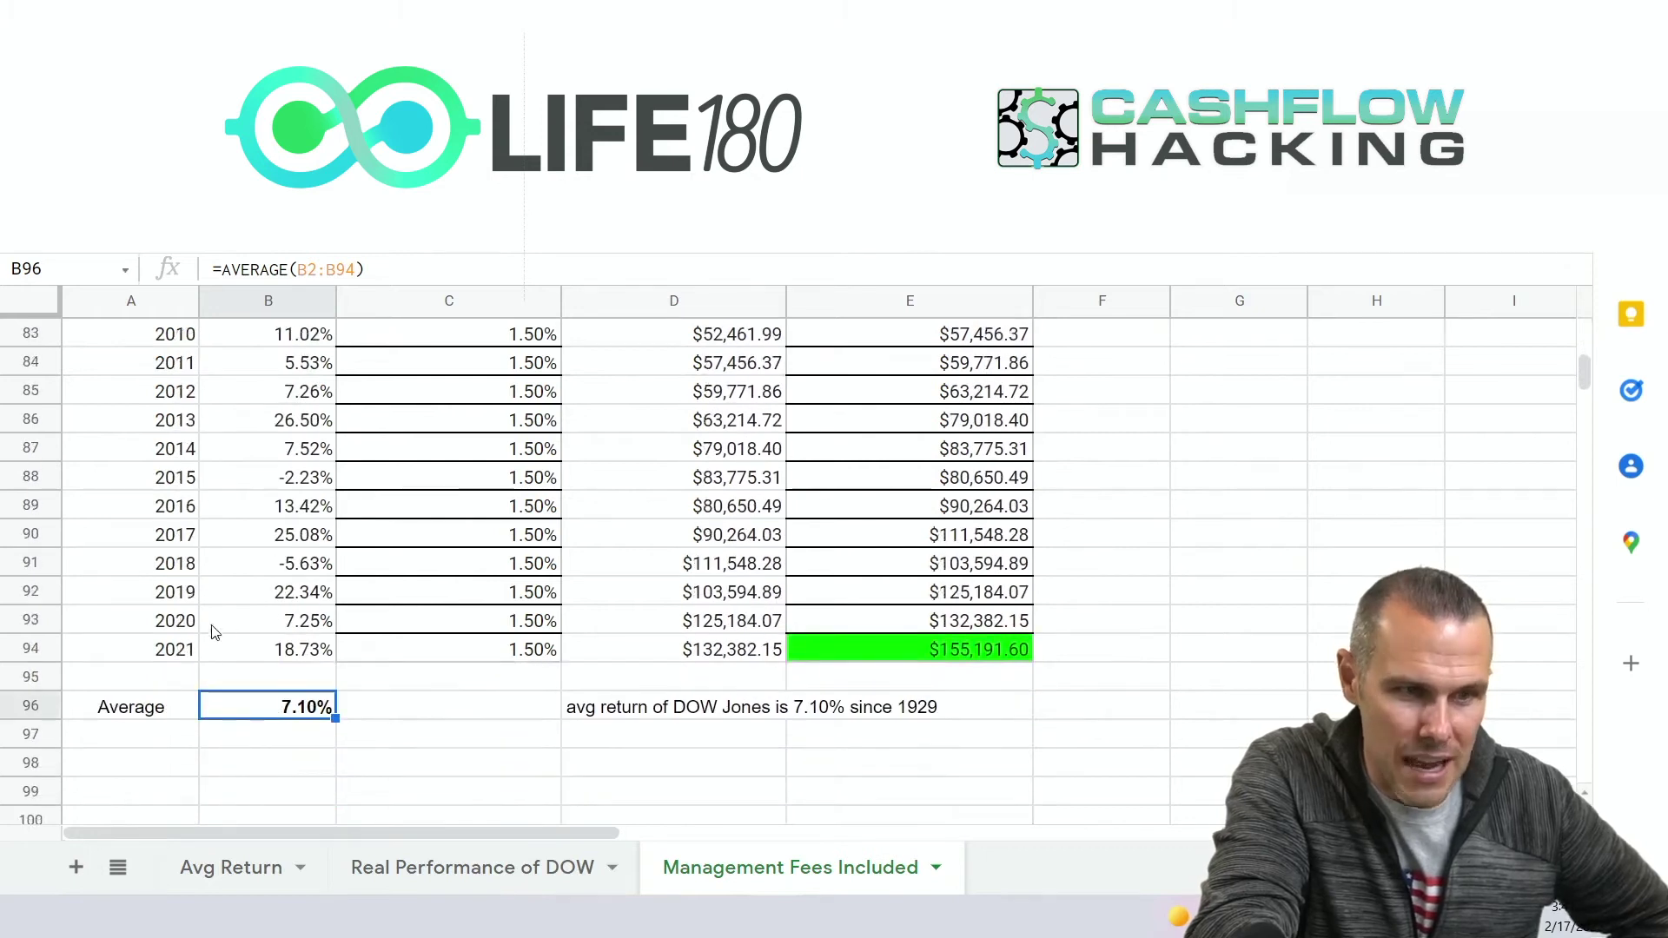
Open the Avg Return sheet and examine the constant yearly return applied from 1929 onward
left_click(231, 866)
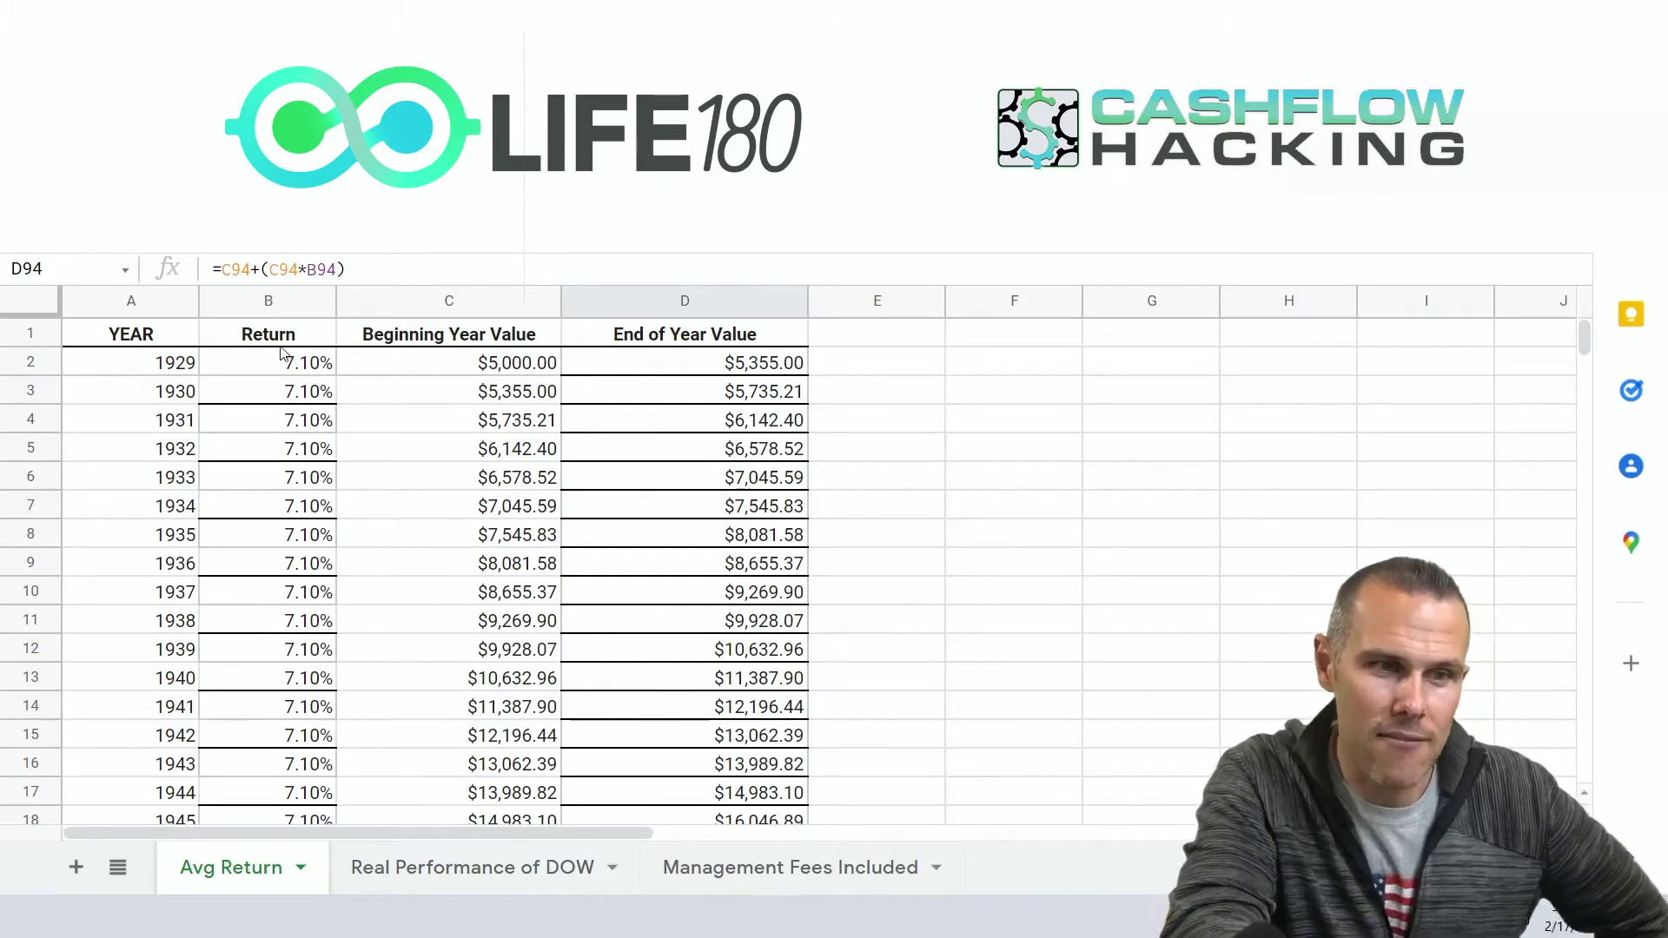
left_click(259, 370)
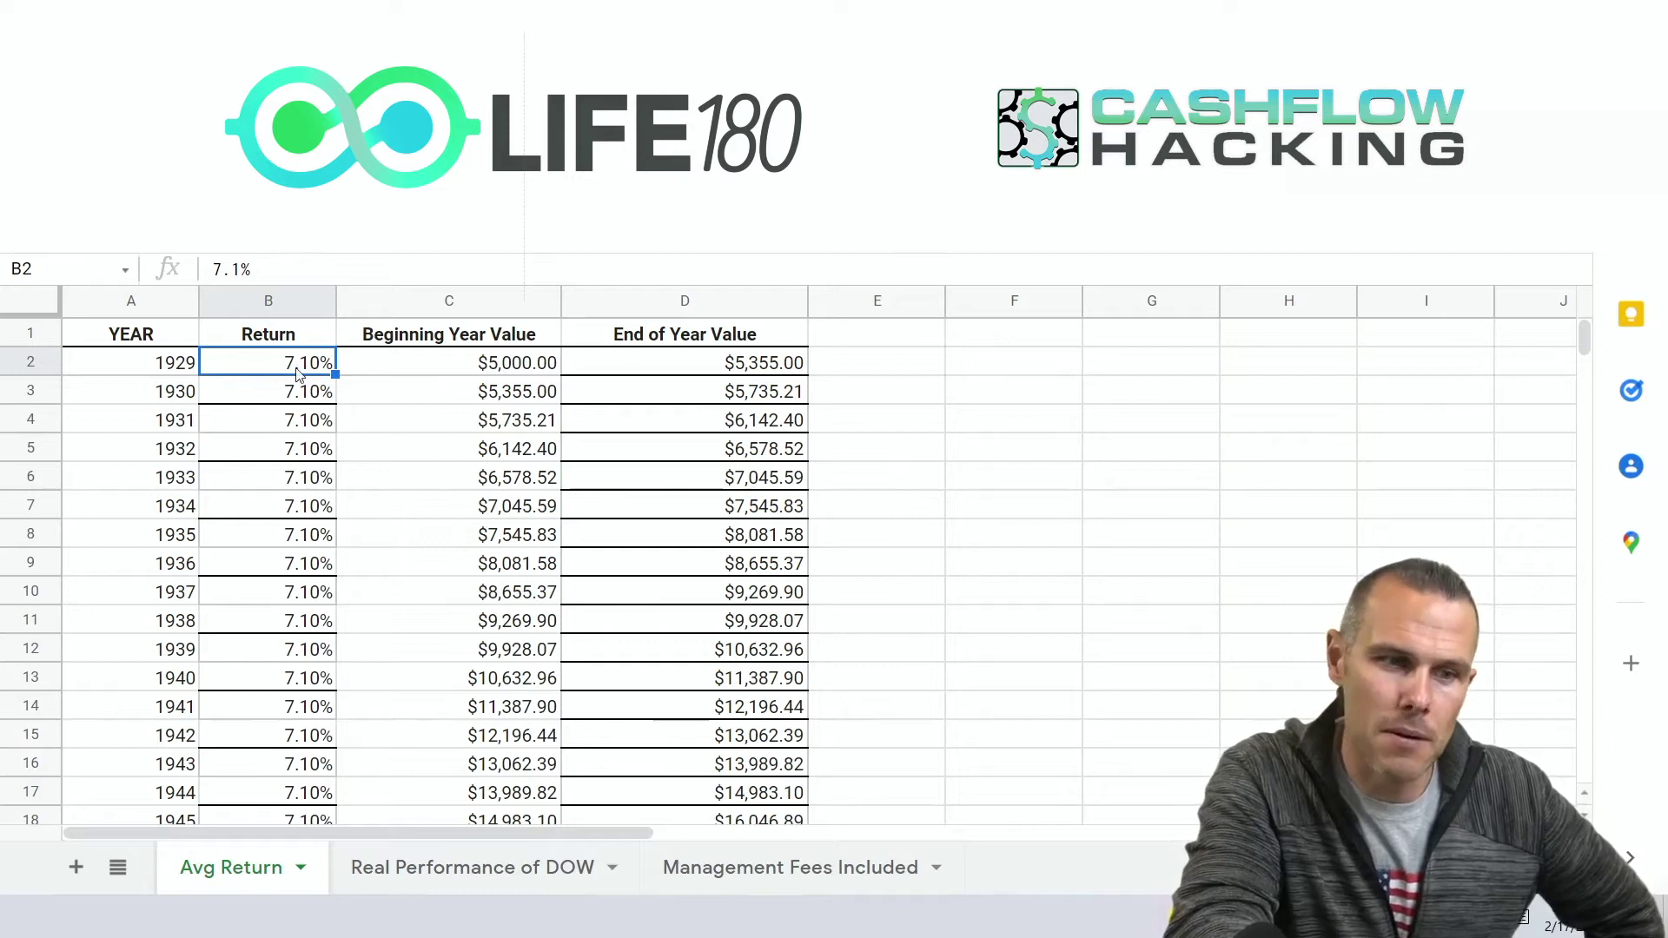
scroll(354, 571, "down", 1)
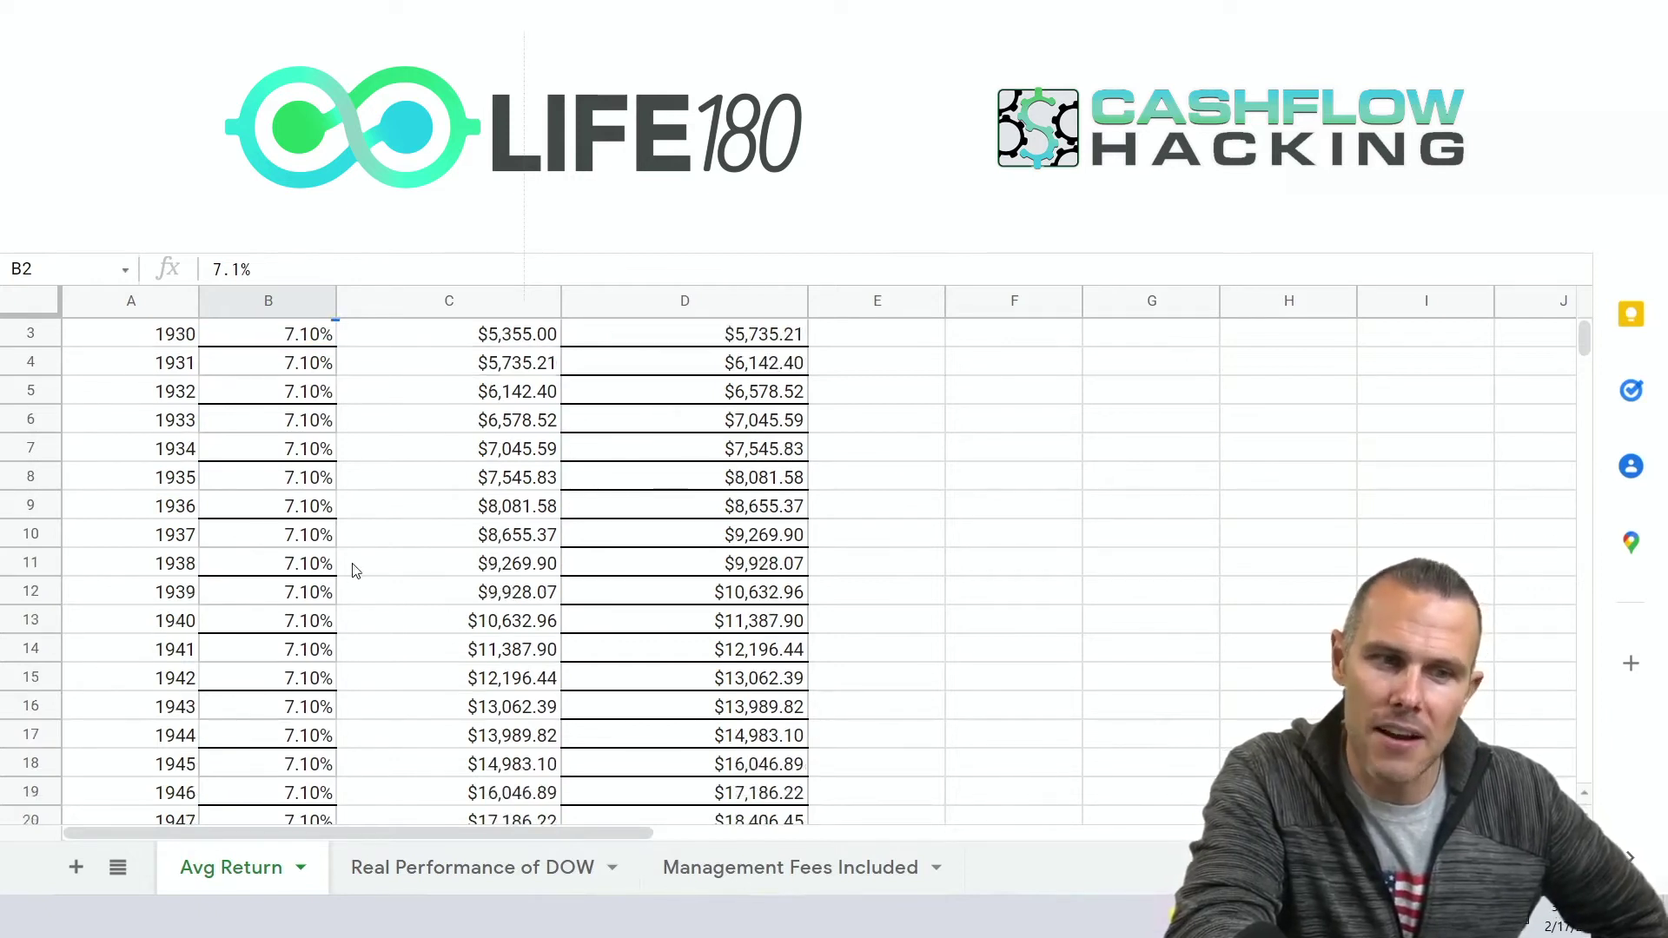
scroll(287, 571, "down", 1)
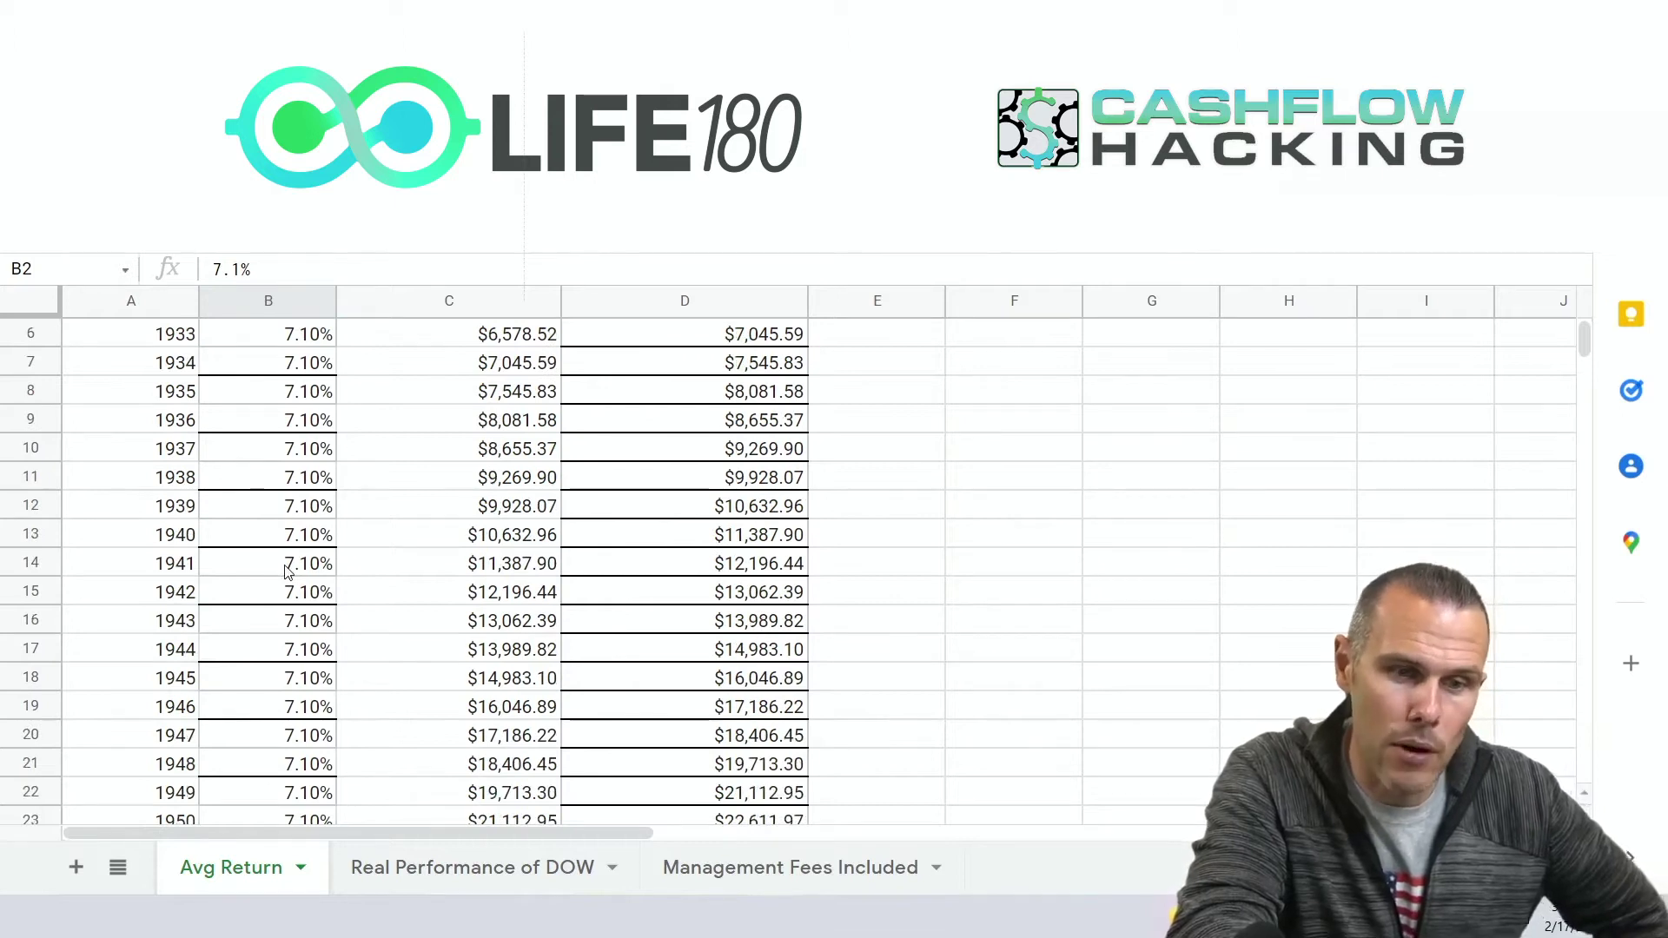
scroll(292, 619, "down", 1)
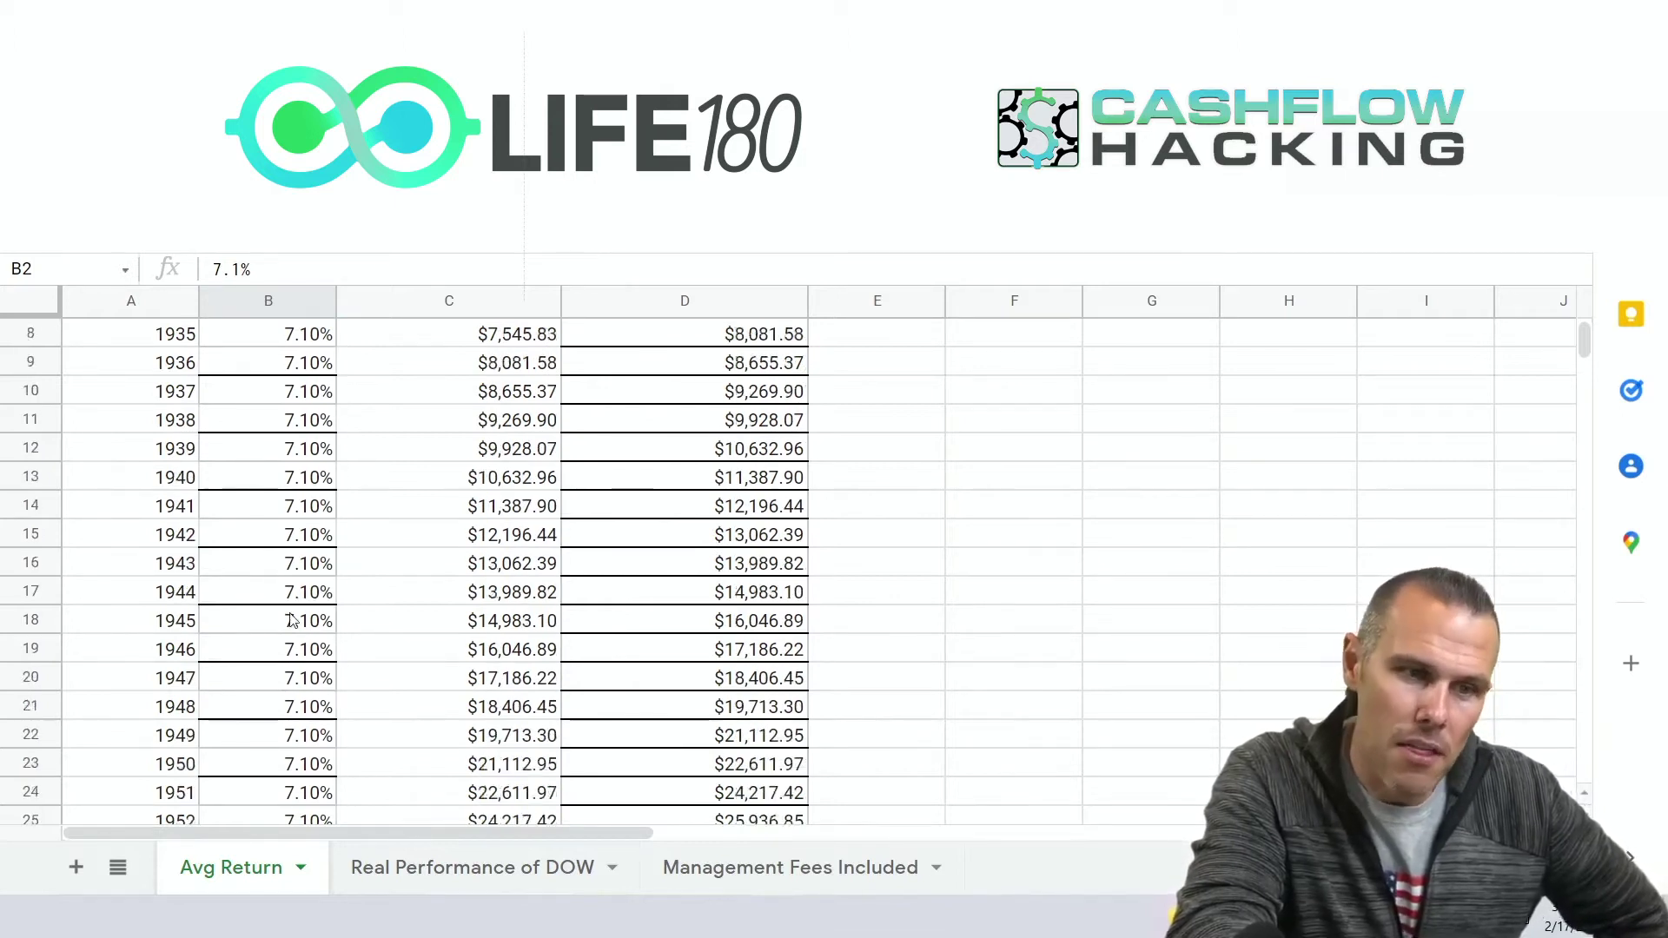
scroll(292, 619, "down", 2)
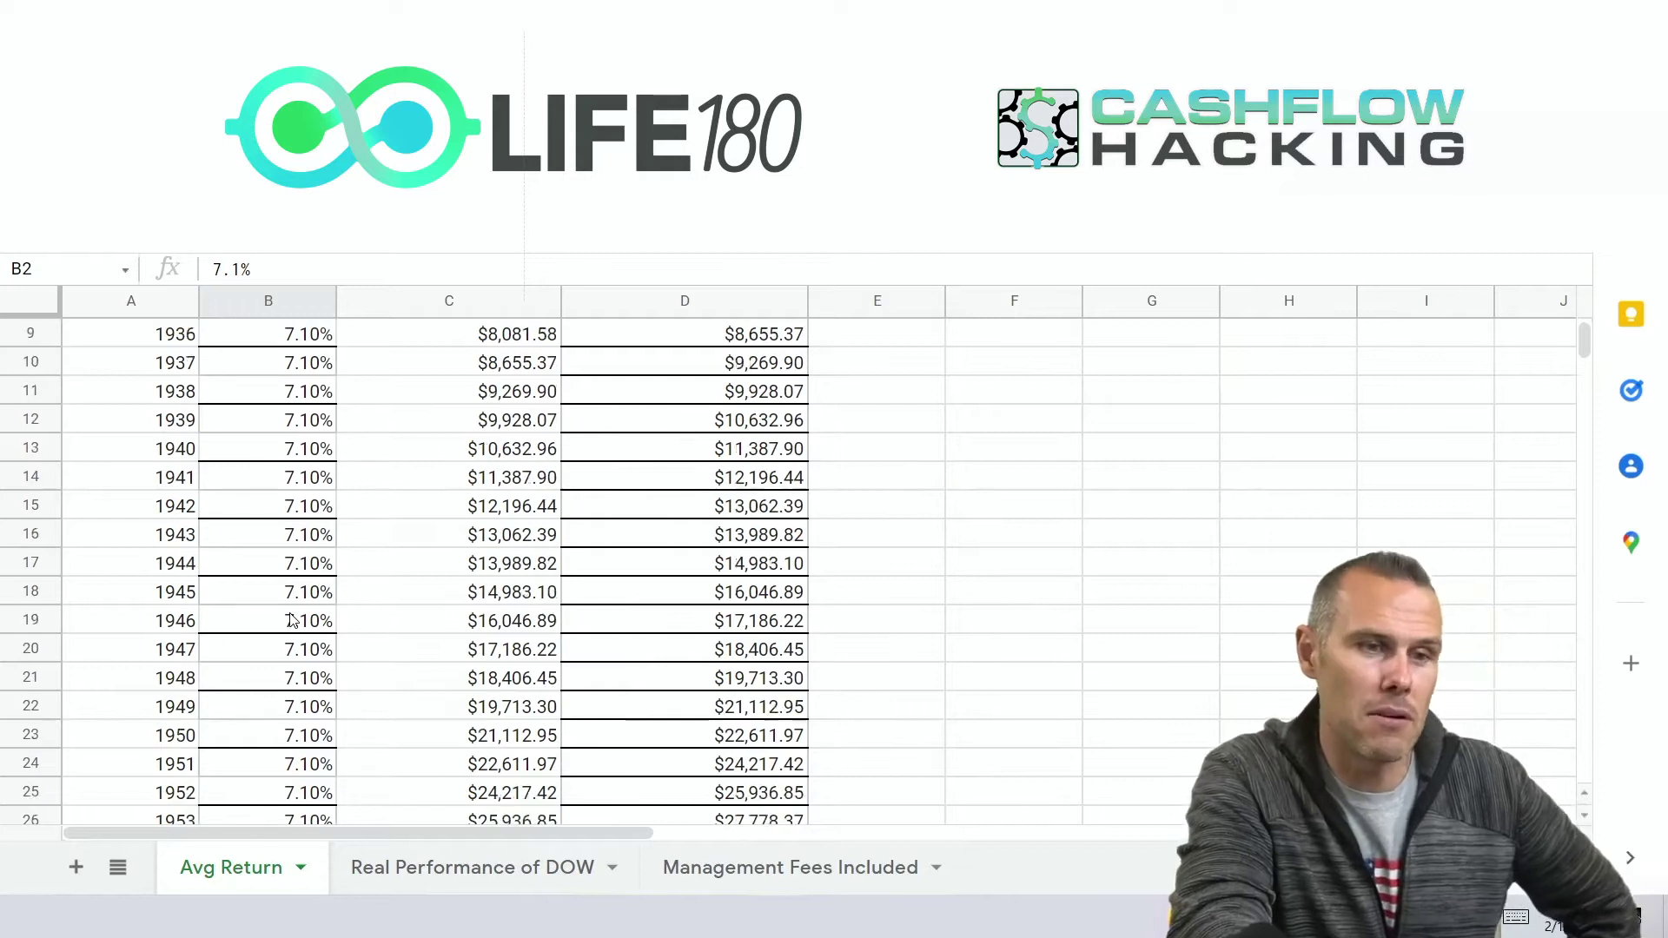
scroll(292, 618, "down", 6)
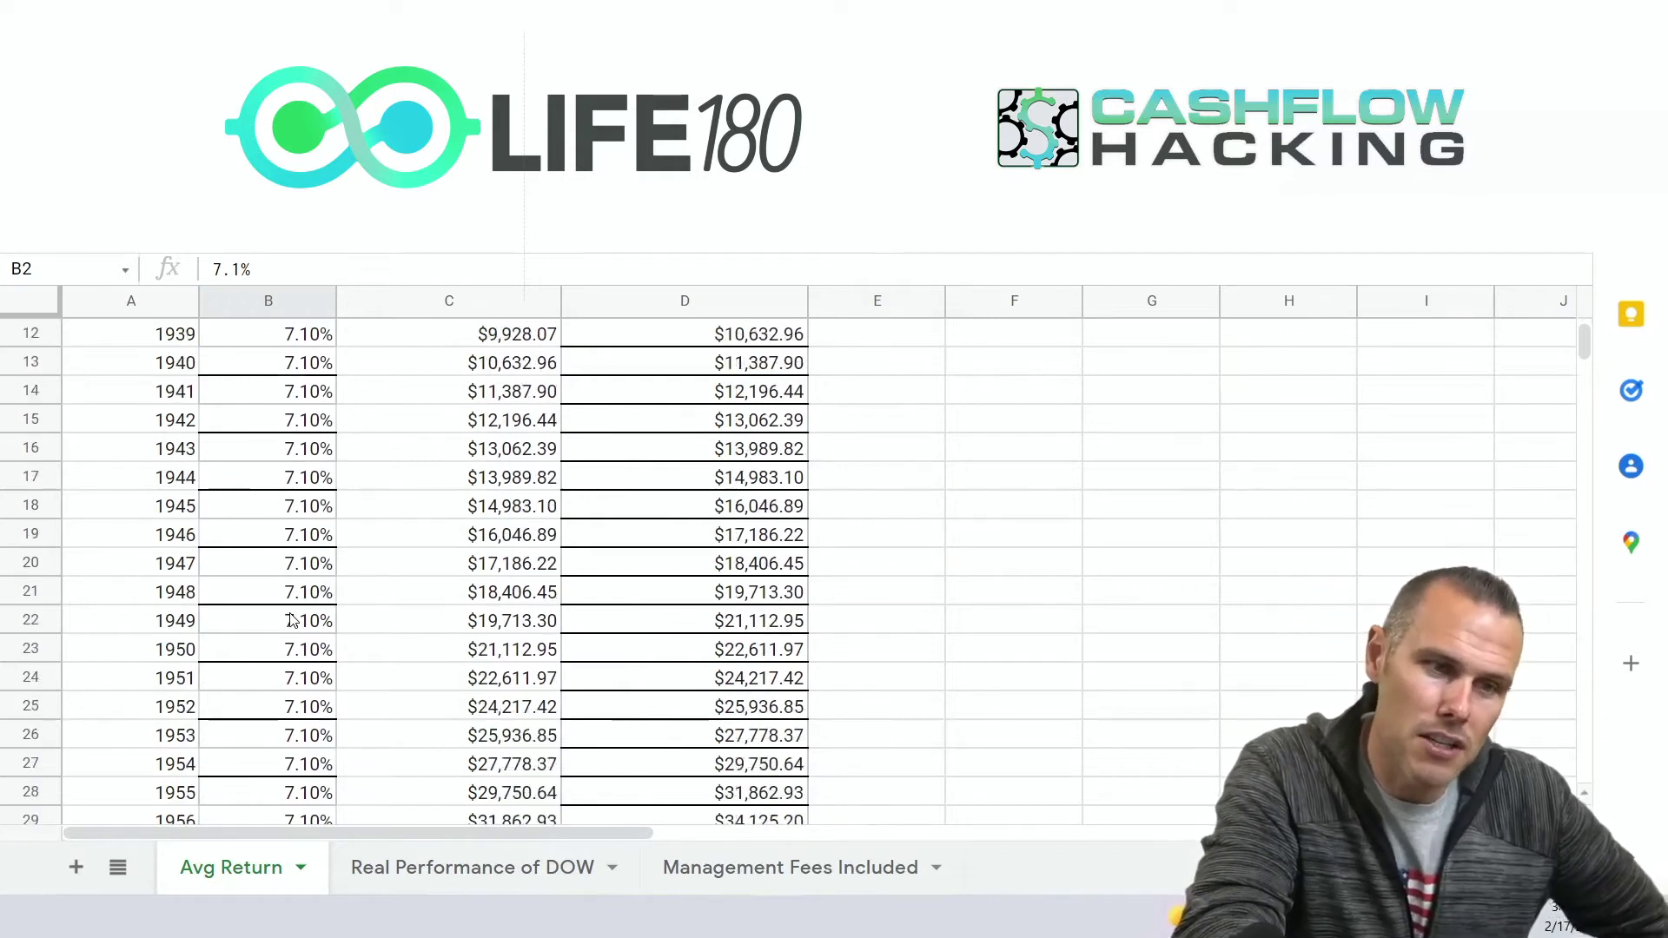
Examine how the beginning and end of year values are calculated for 1929 through 1931 on the Avg Return sheet
scroll(292, 619, "up", 10)
left_click(514, 363)
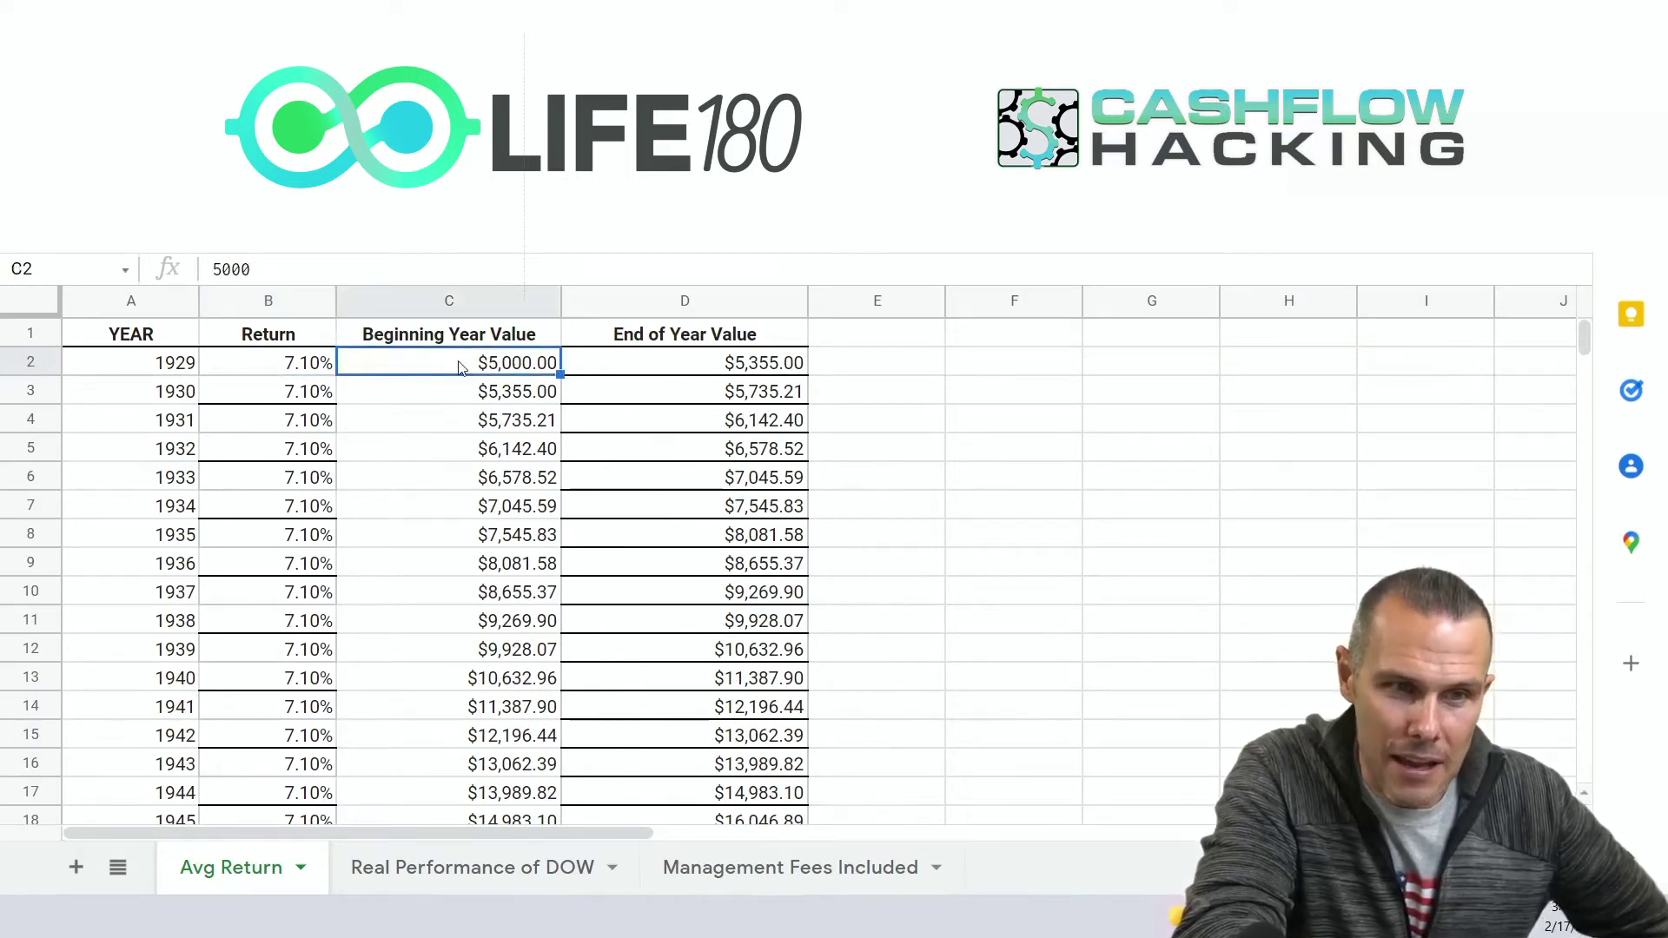
left_click(691, 365)
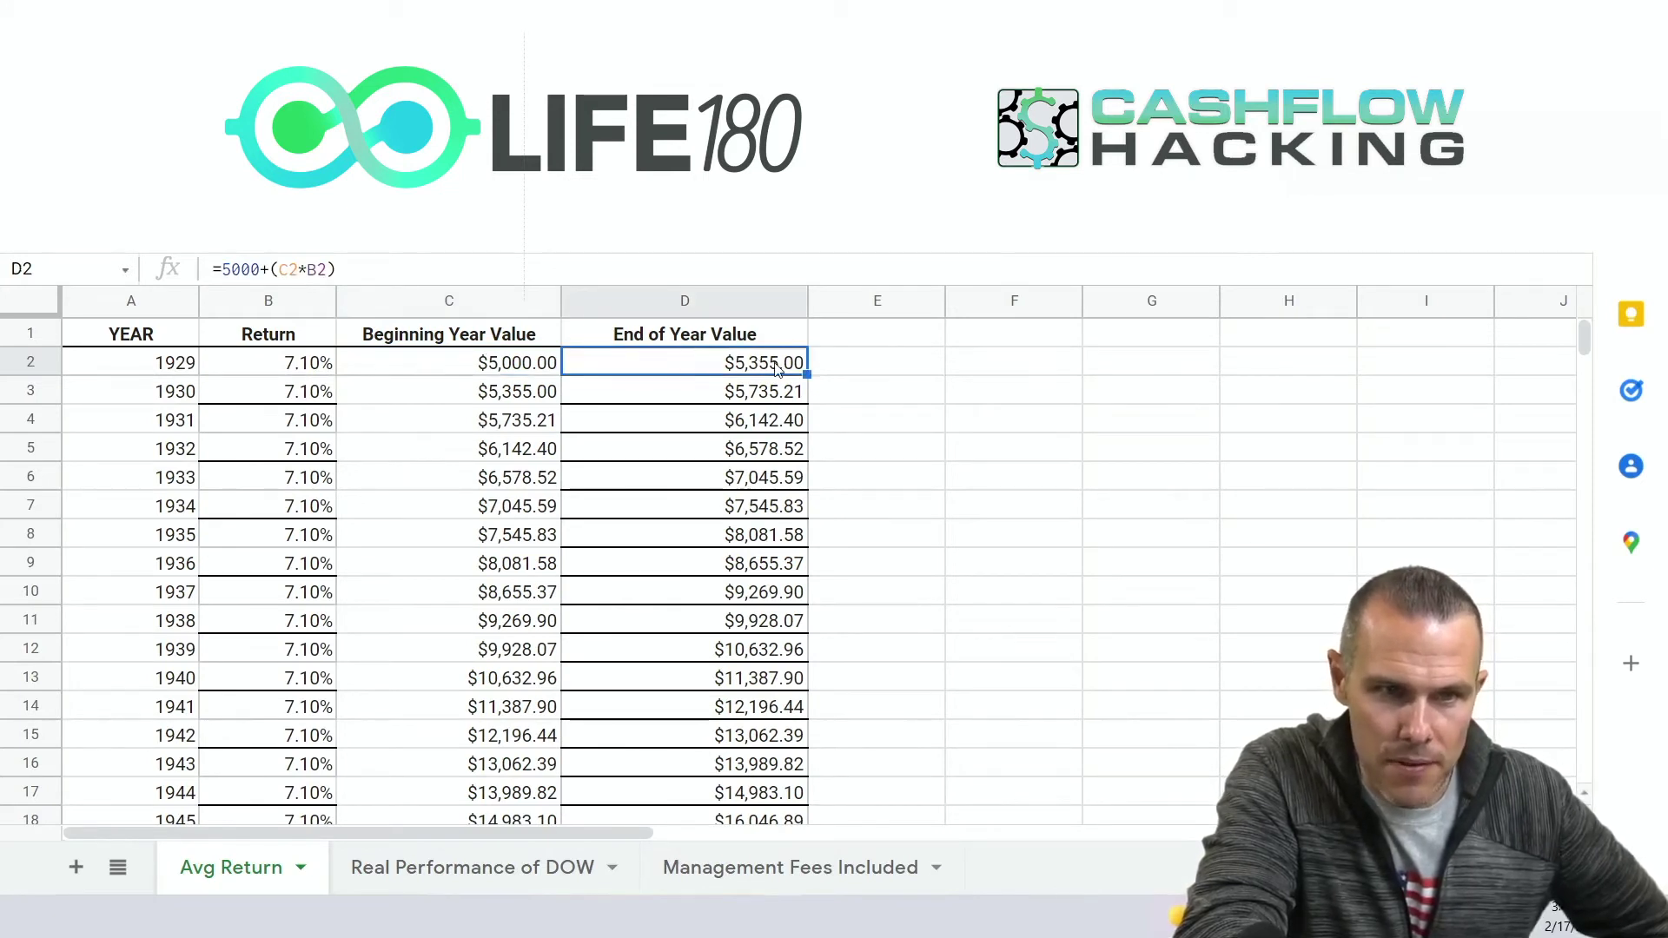
left_click(531, 401)
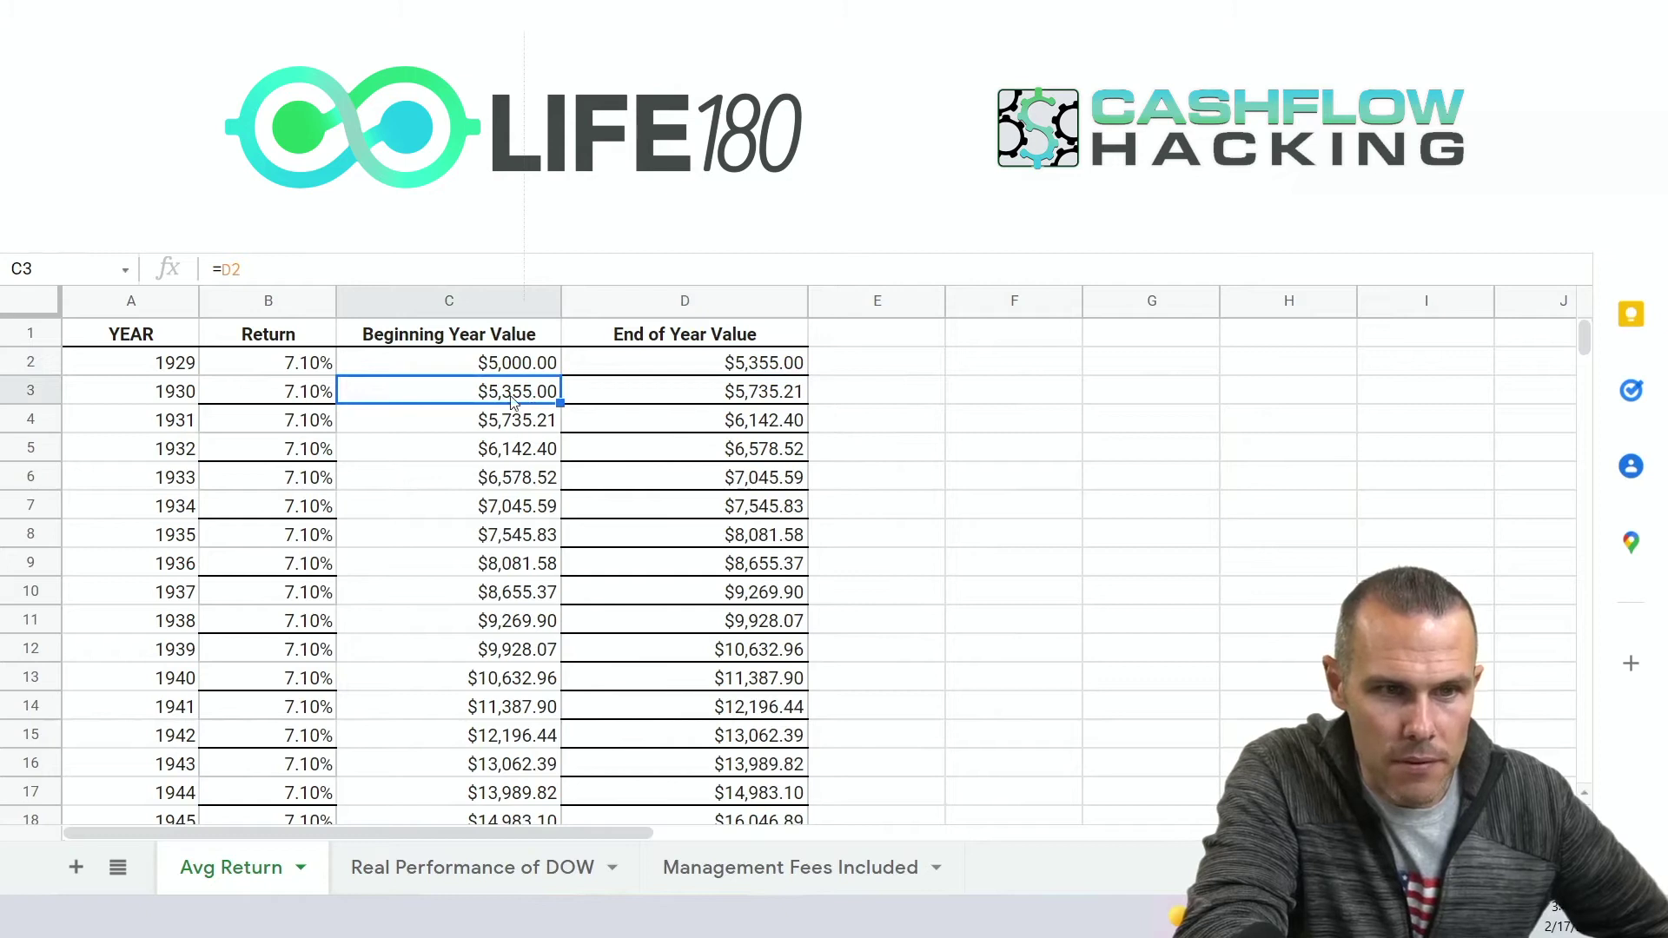
left_click(744, 393)
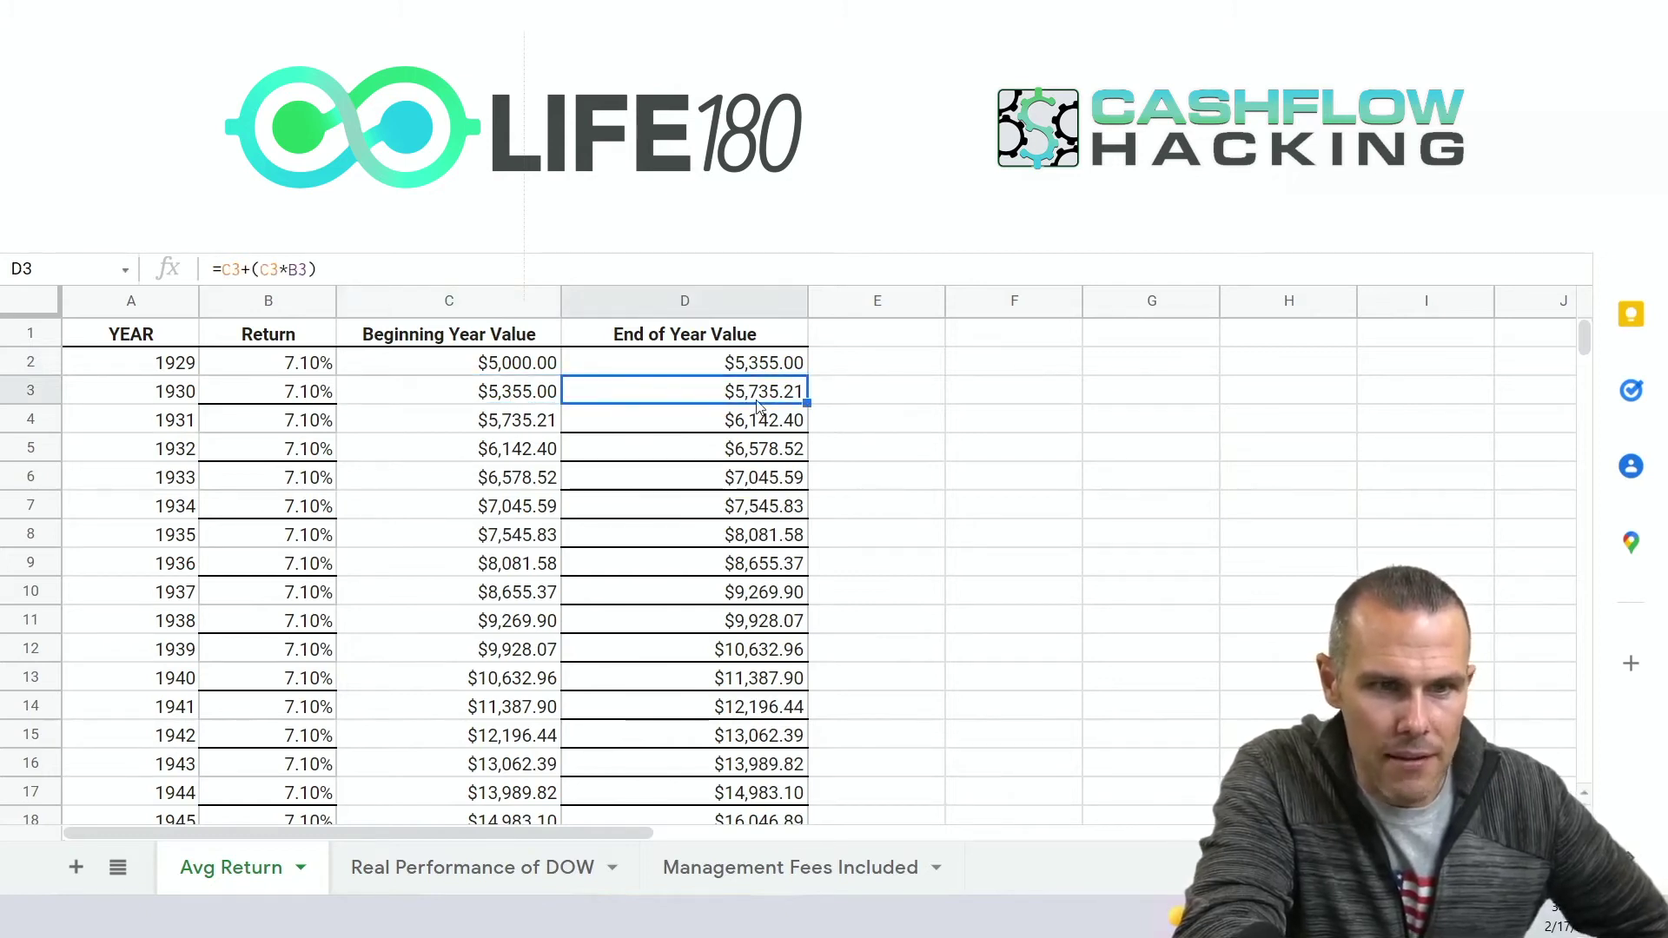
left_click(554, 425)
left_click(301, 429)
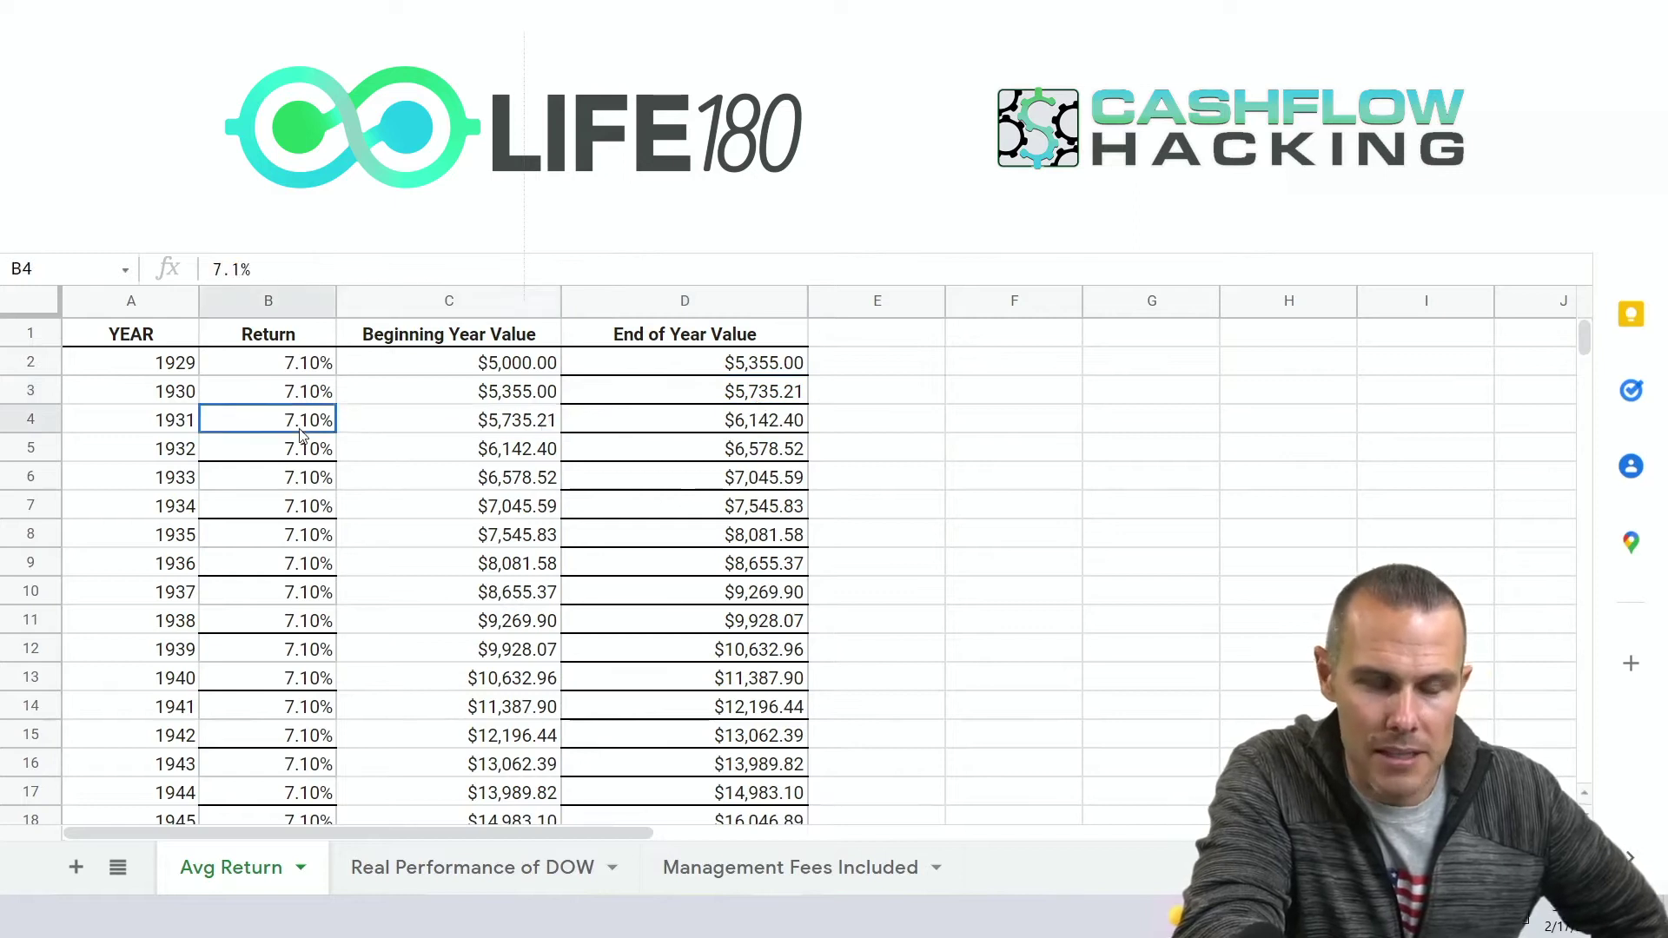
Follow the account's growth on the Avg Return sheet, selecting the 1964, 1972 and 2021 rows in turn to examine their values
scroll(315, 572, "down", 4)
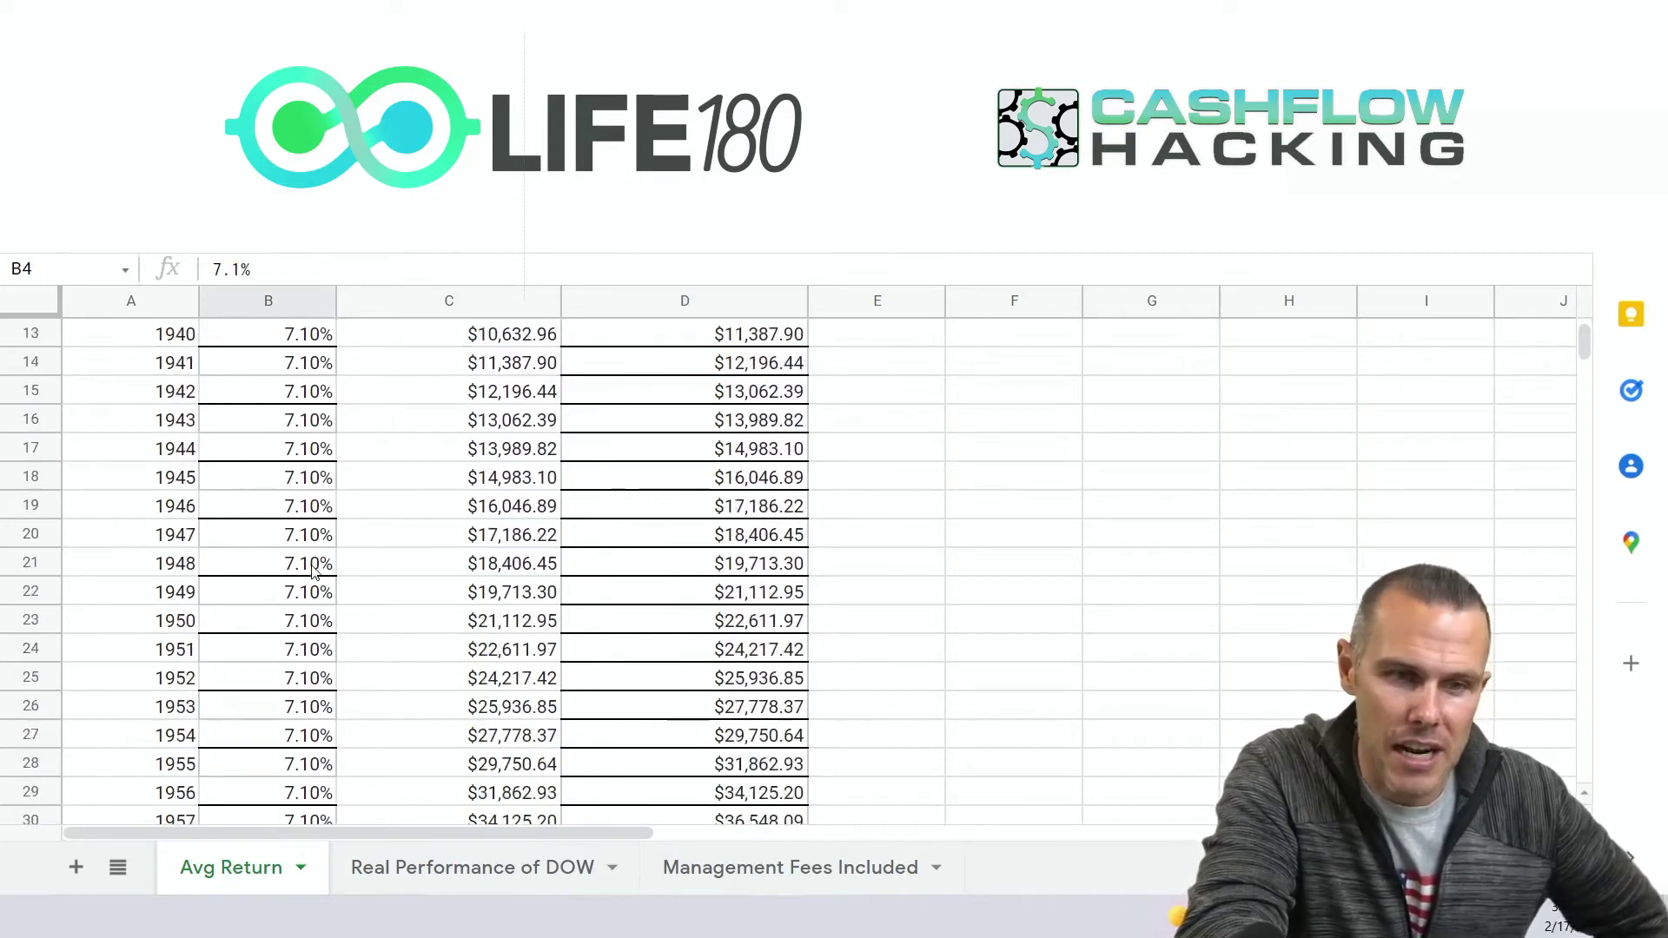
scroll(314, 572, "down", 5)
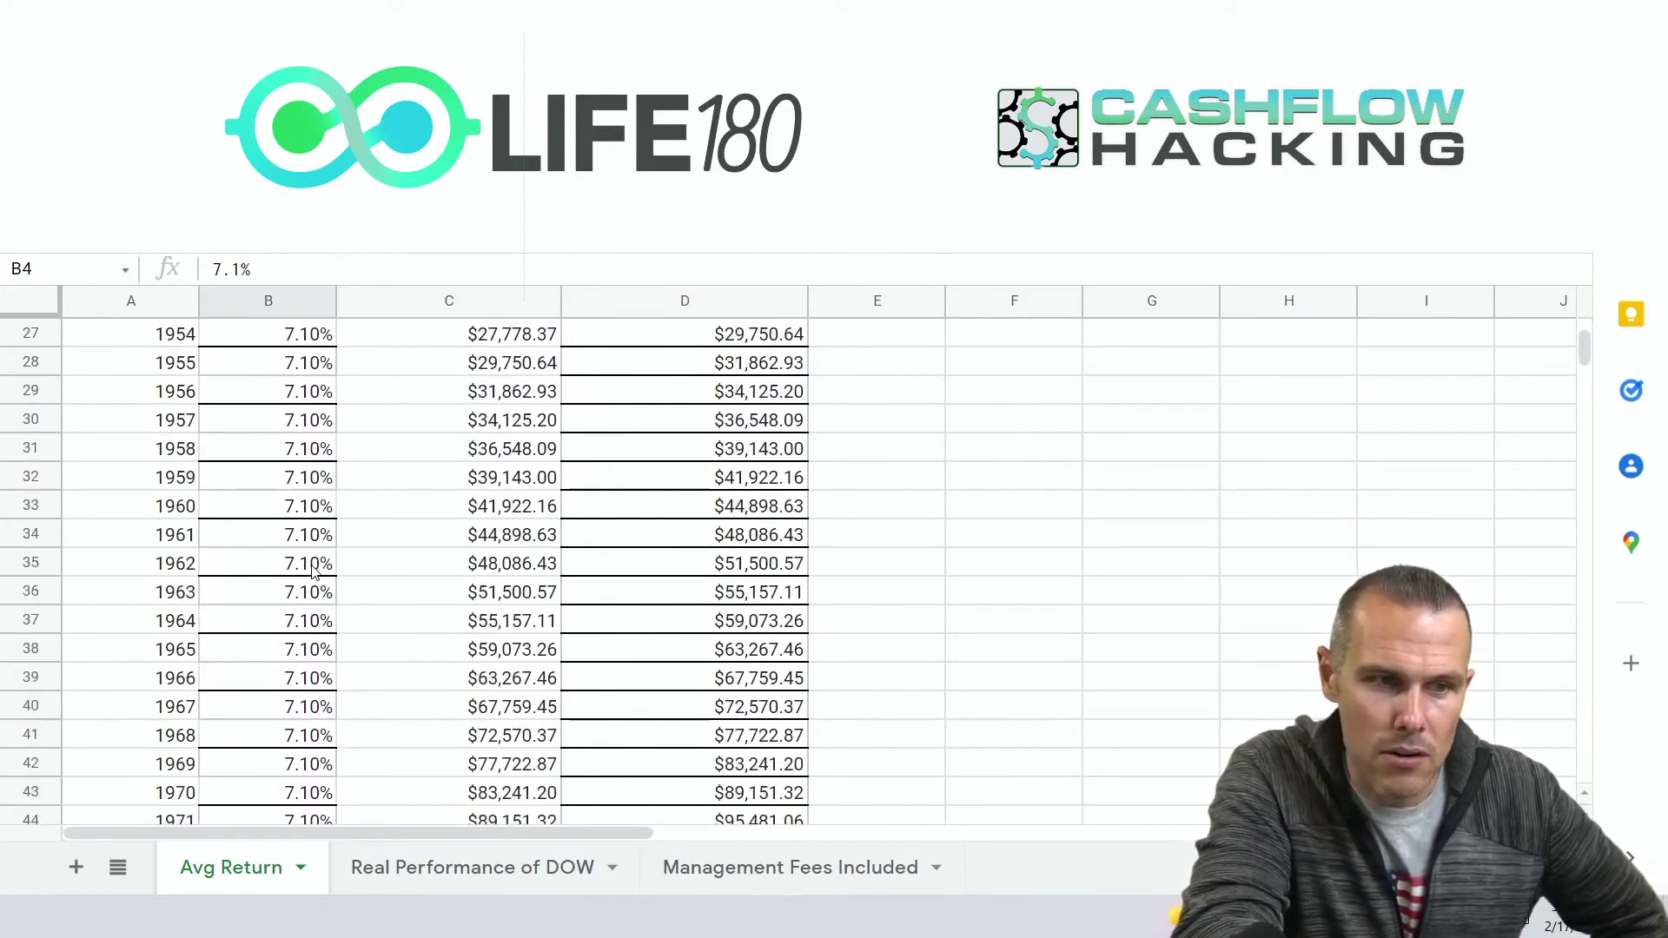
left_click(189, 624)
left_click(23, 619)
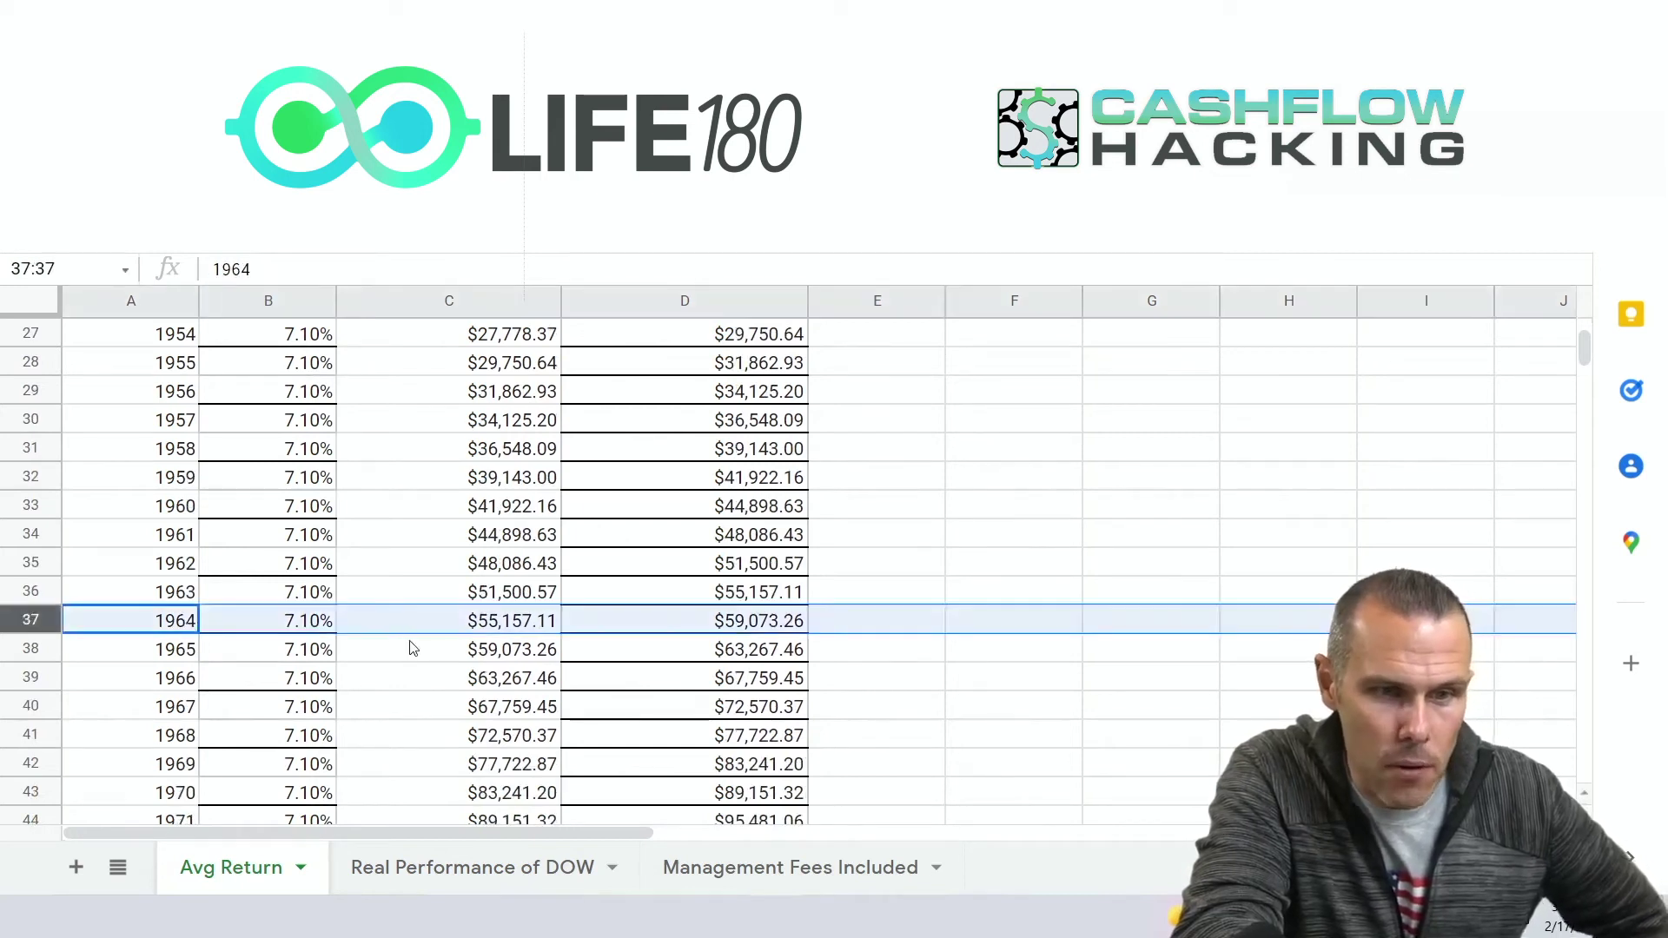
scroll(413, 649, "down", 2)
scroll(412, 649, "down", 1)
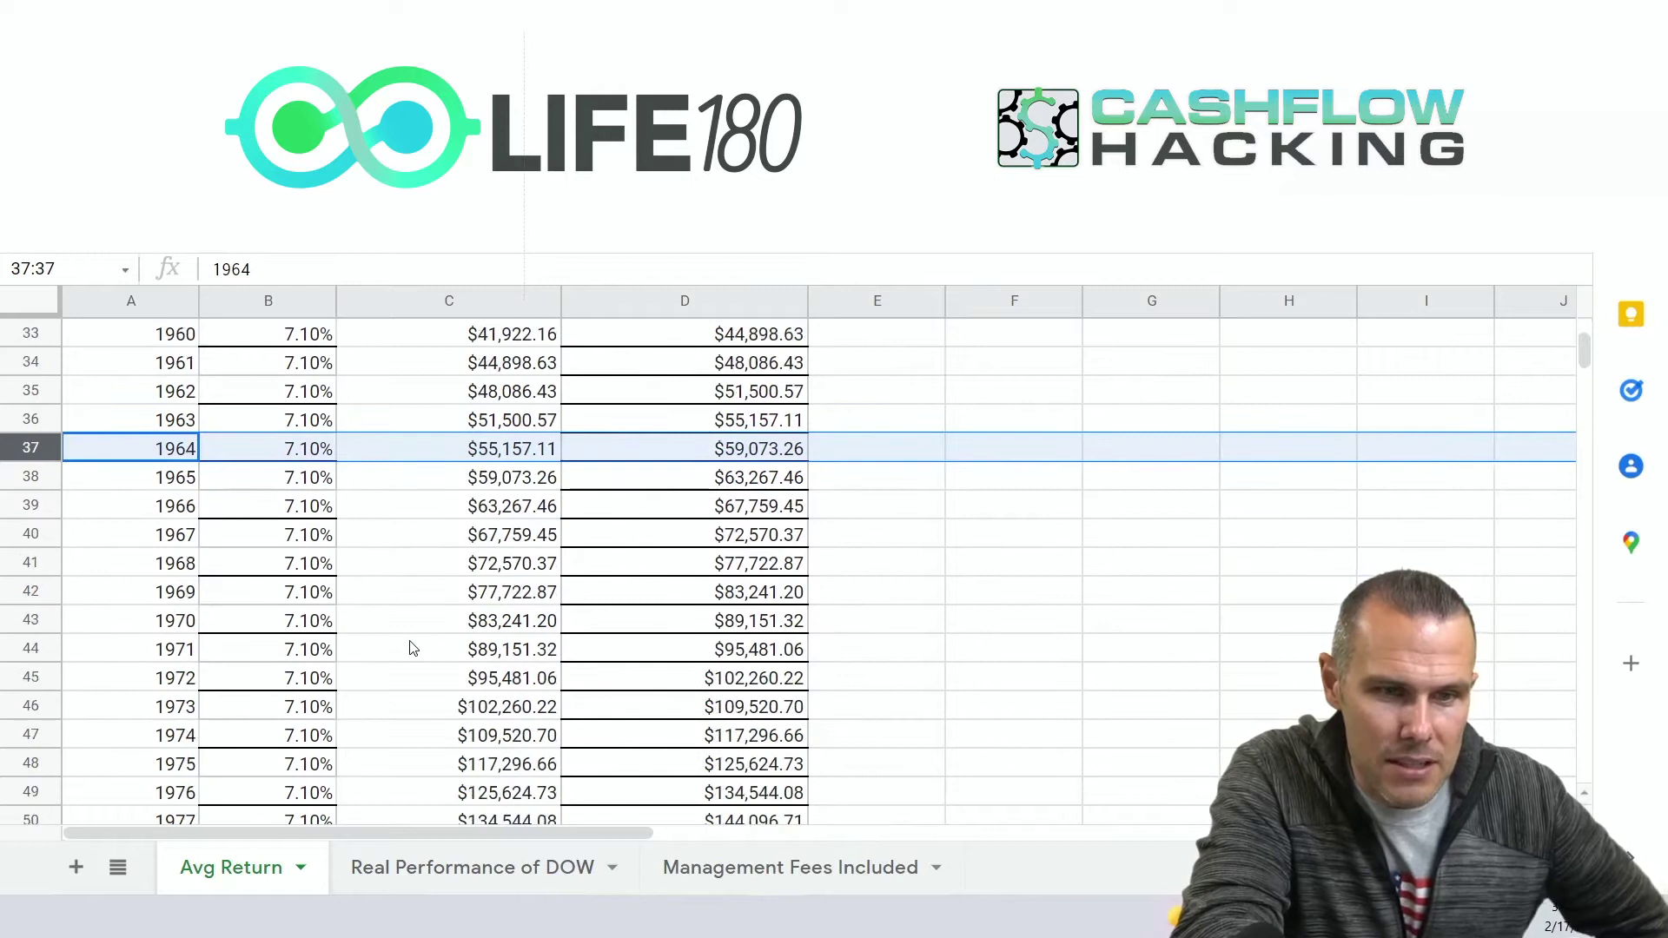
left_click(33, 678)
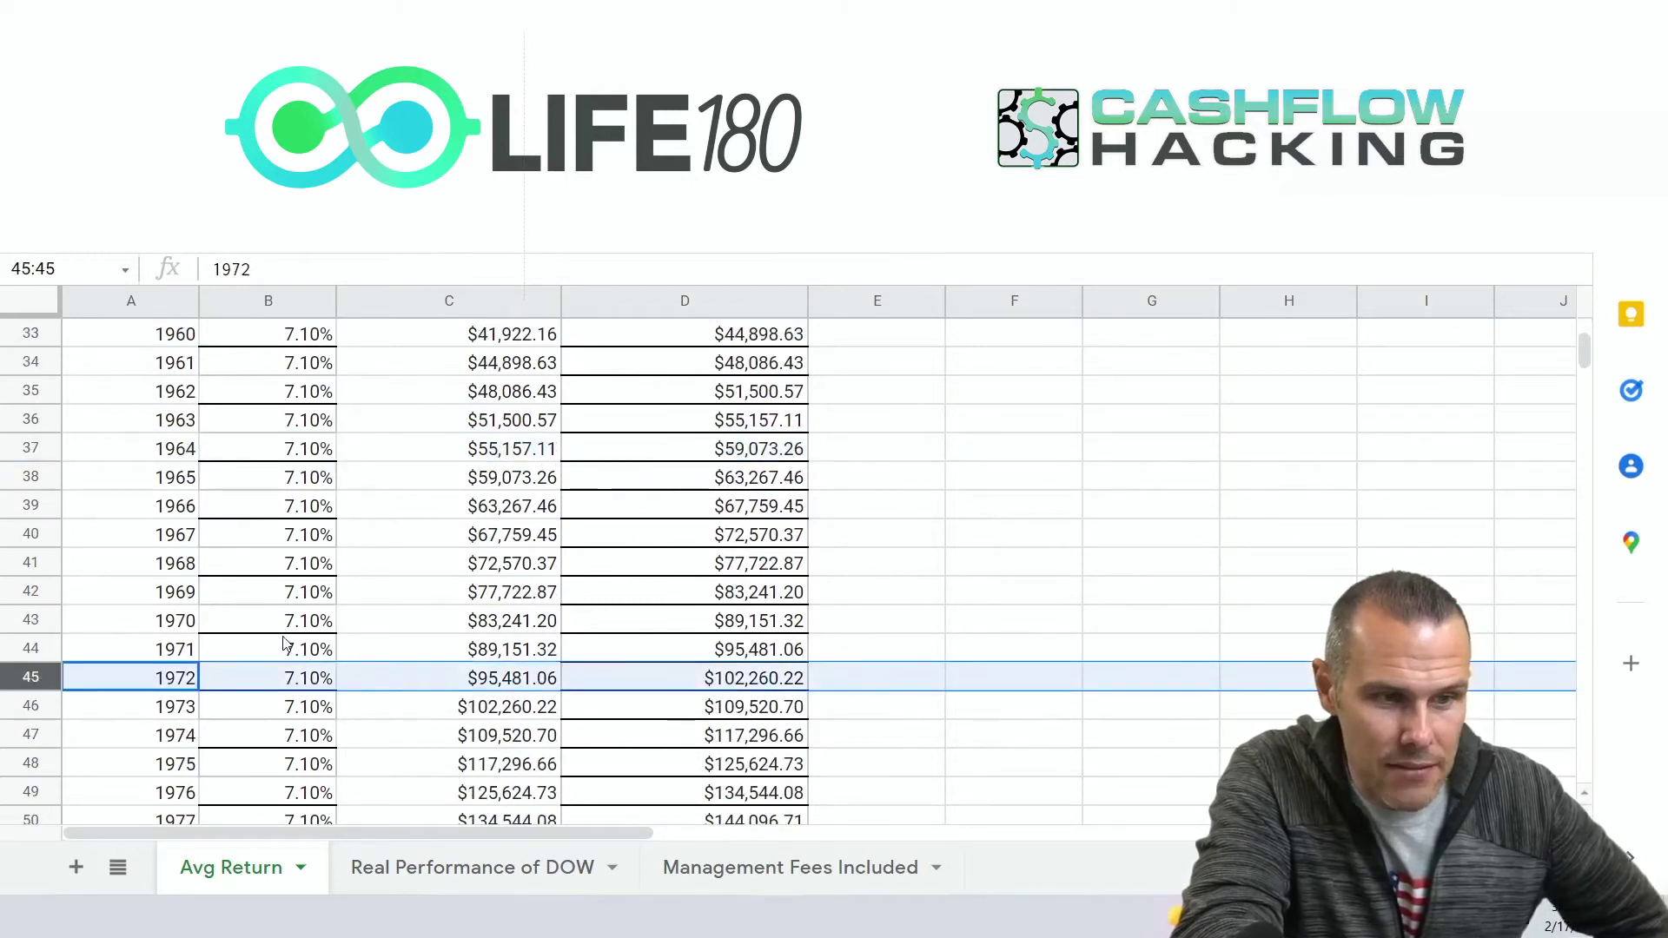
scroll(285, 643, "down", 10)
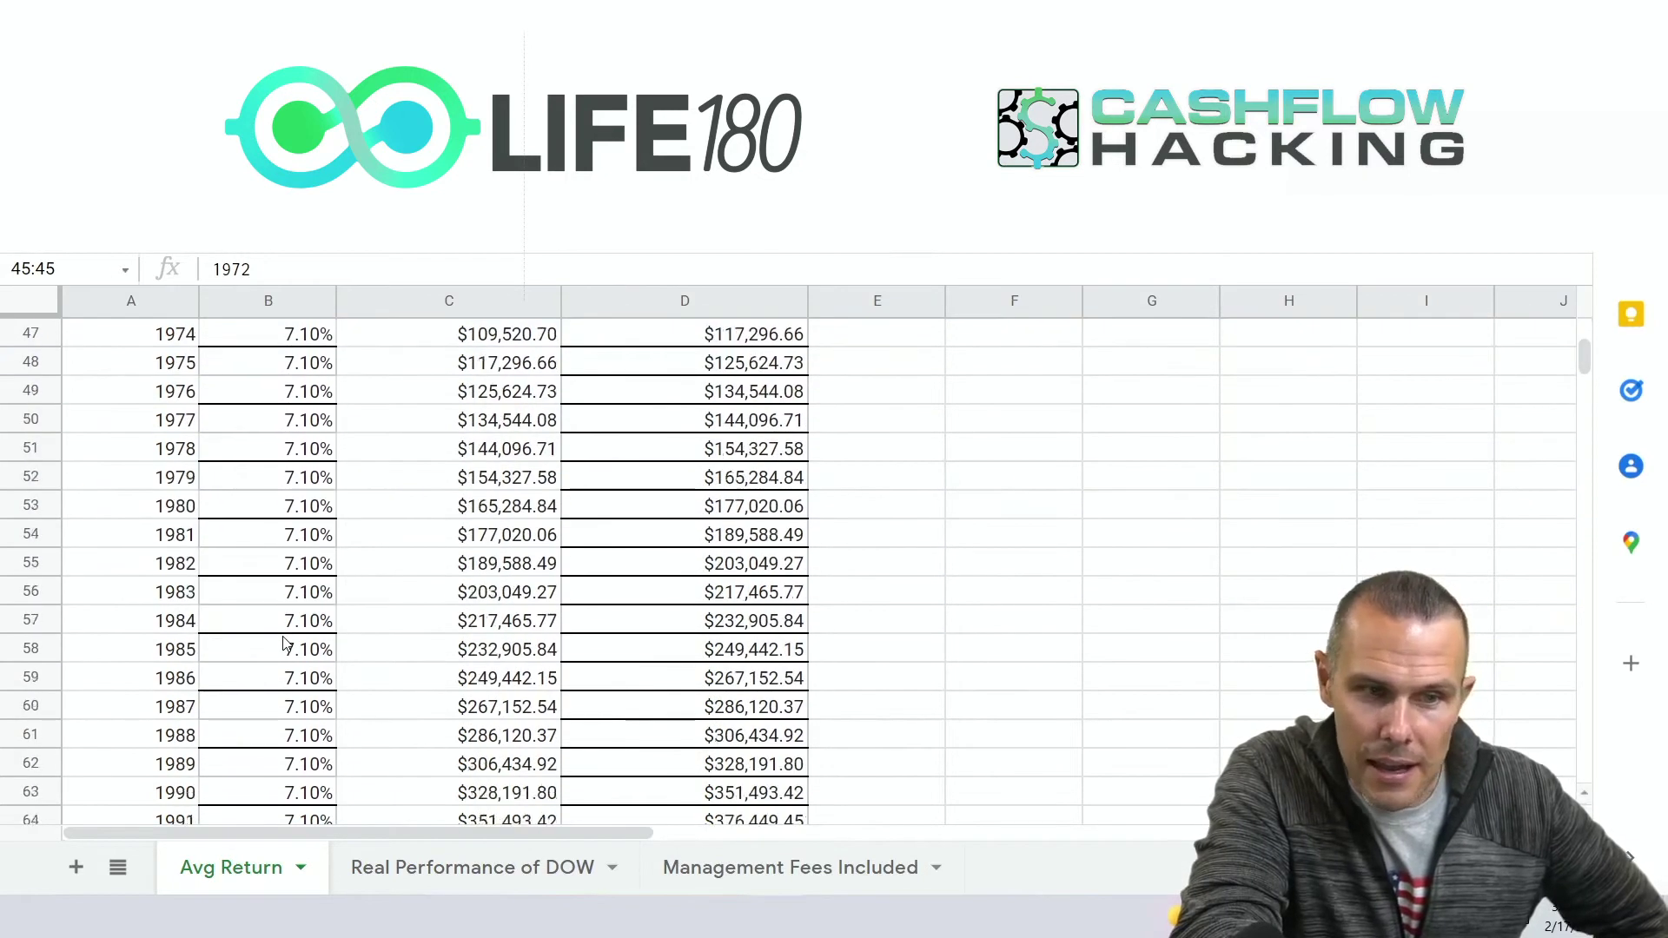
scroll(284, 643, "down", 9)
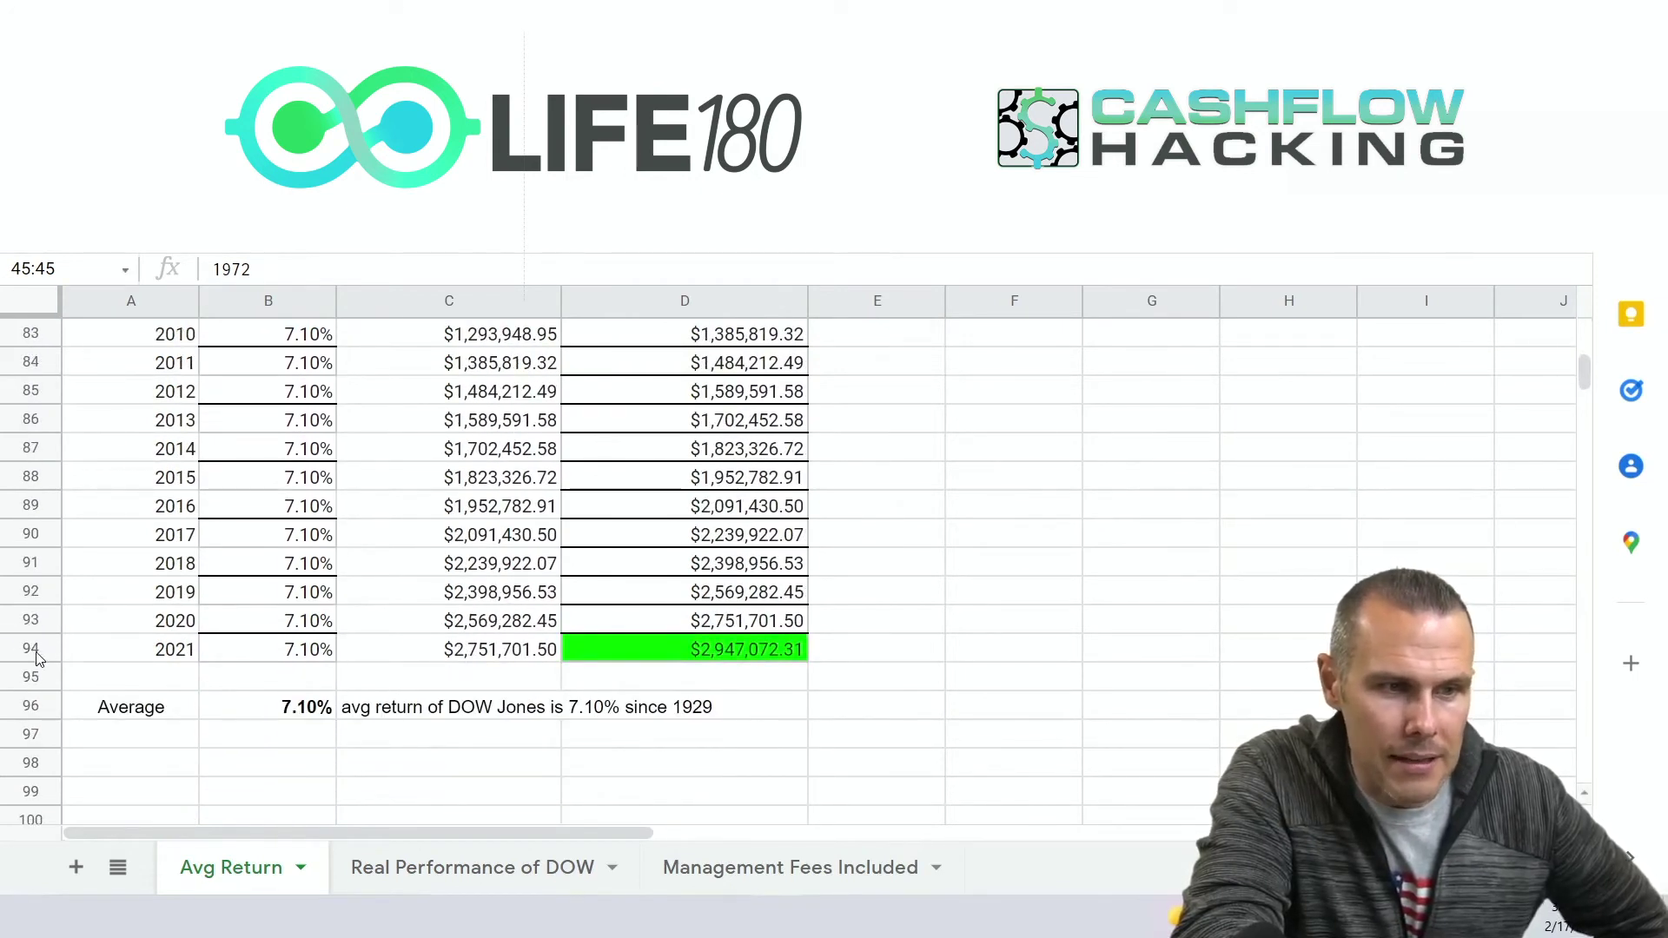
left_click(26, 648)
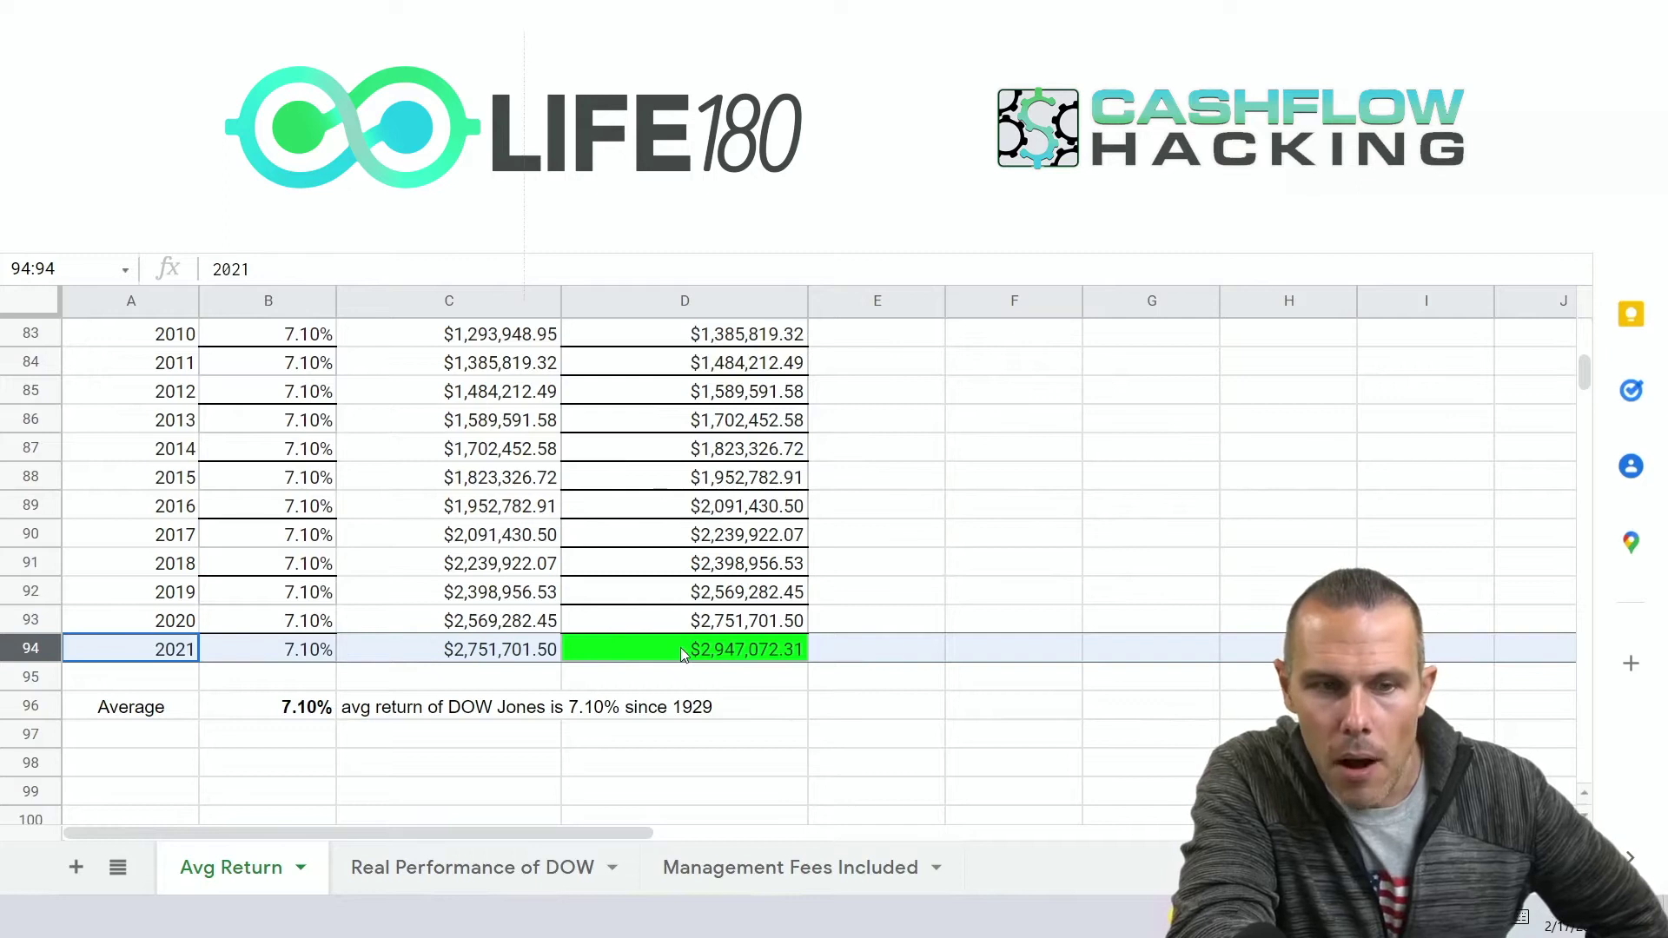
On the Real Performance of DOW sheet, format the 1929 return in cell B2 as a percentage
left_click(750, 651)
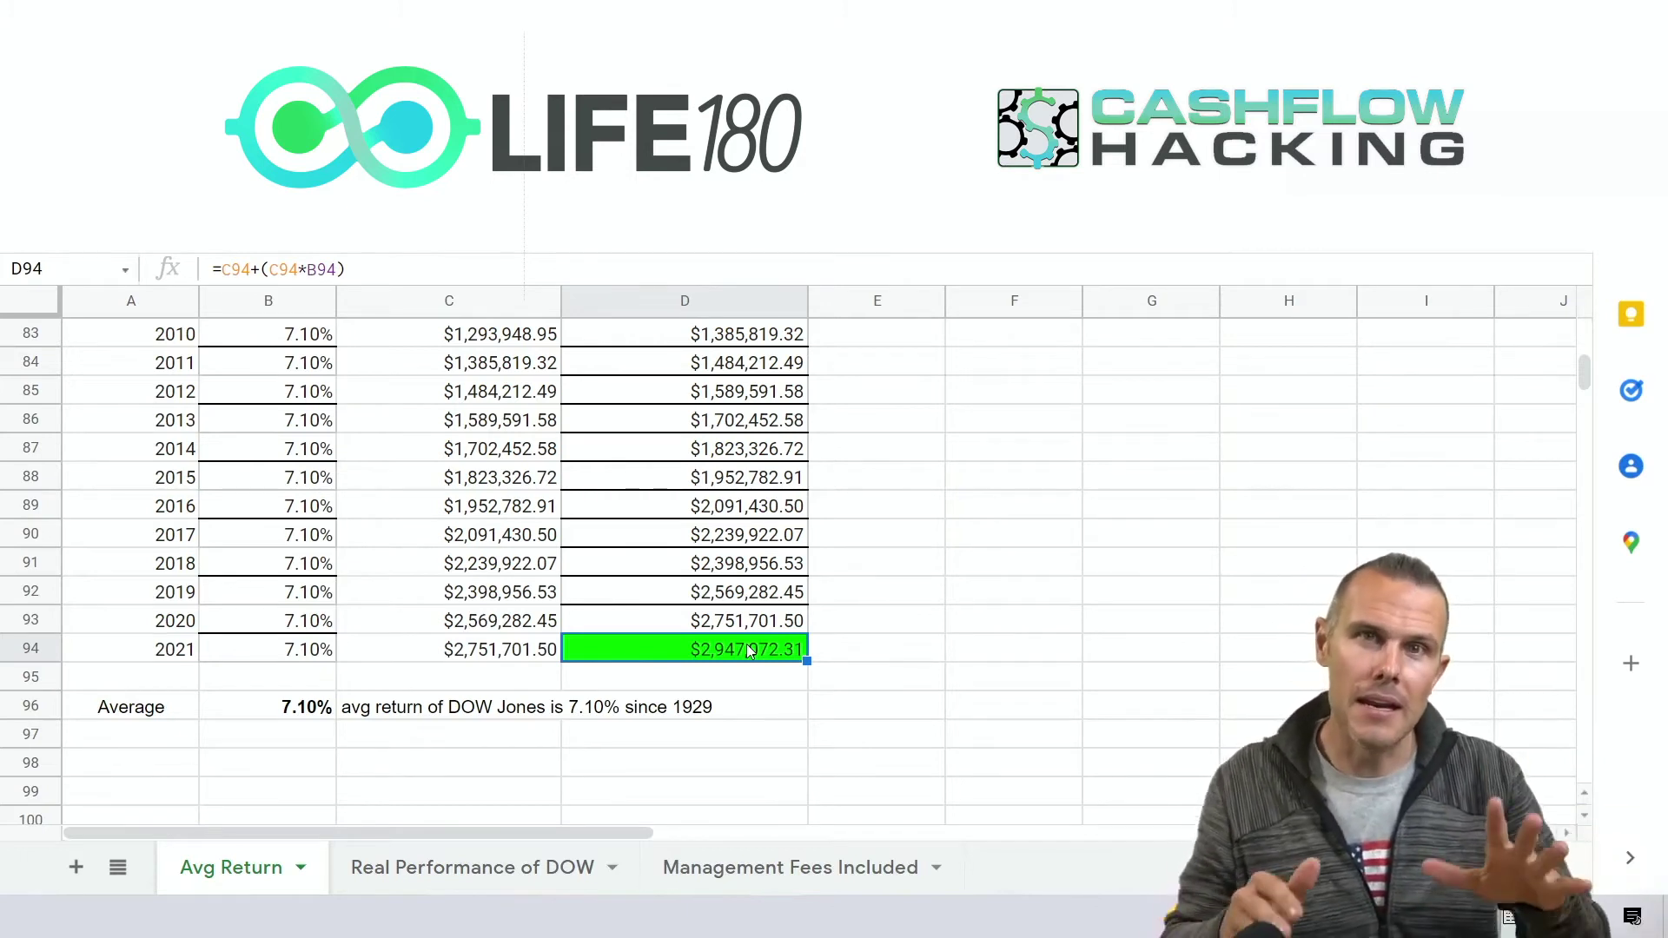
left_click(480, 869)
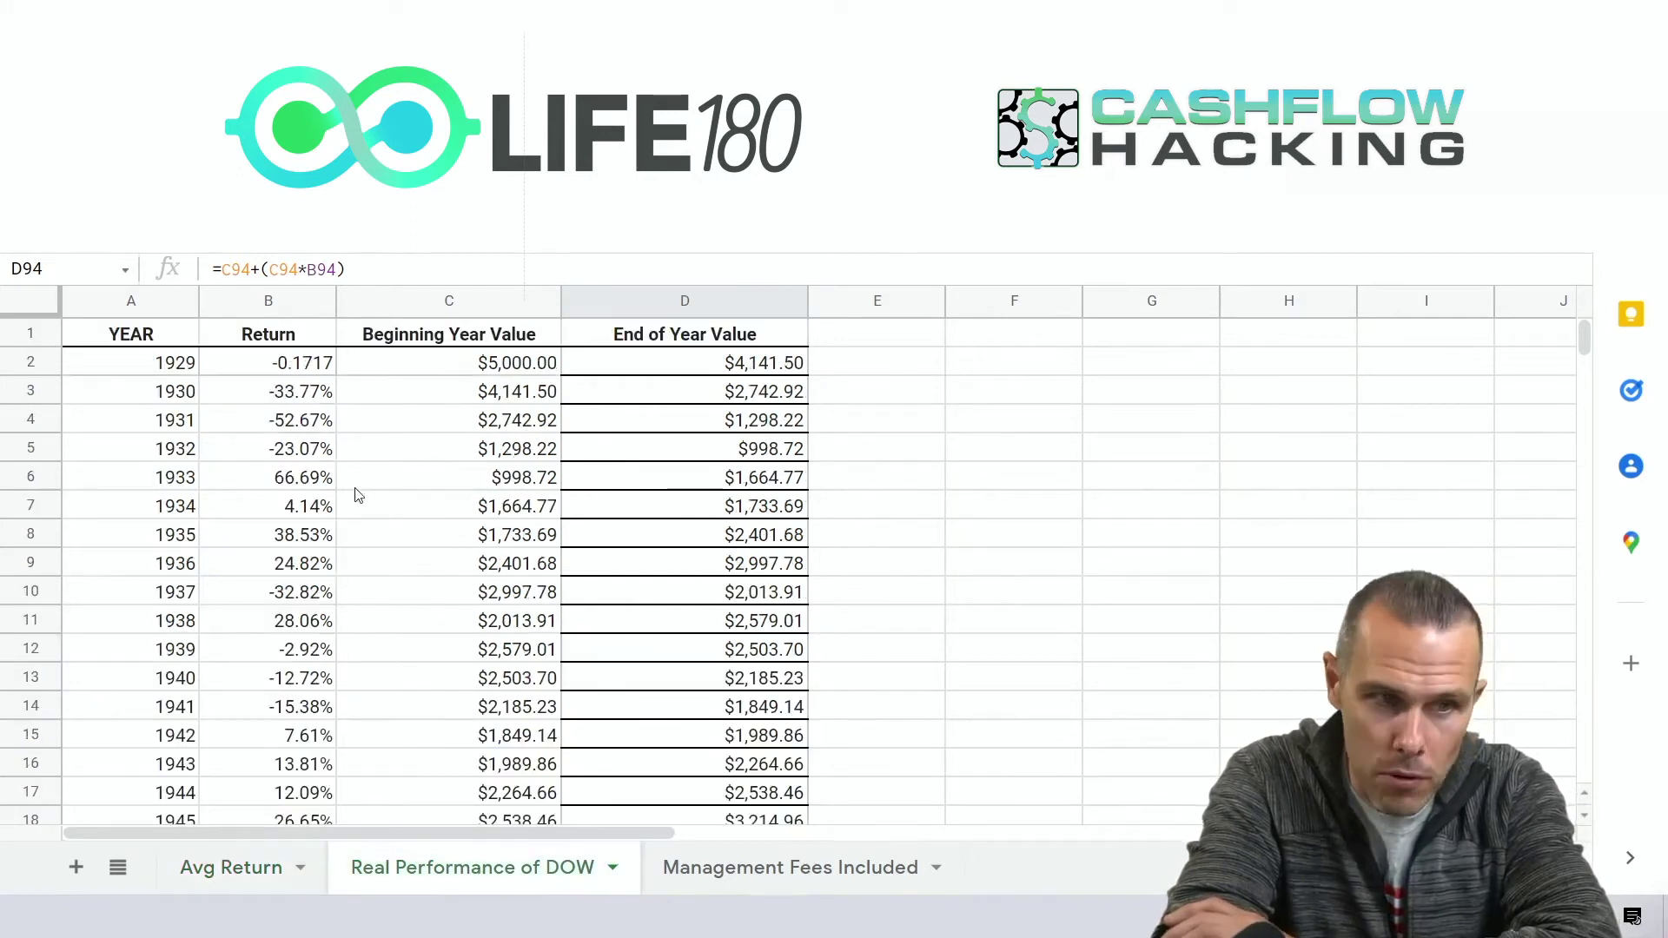
left_click(257, 366)
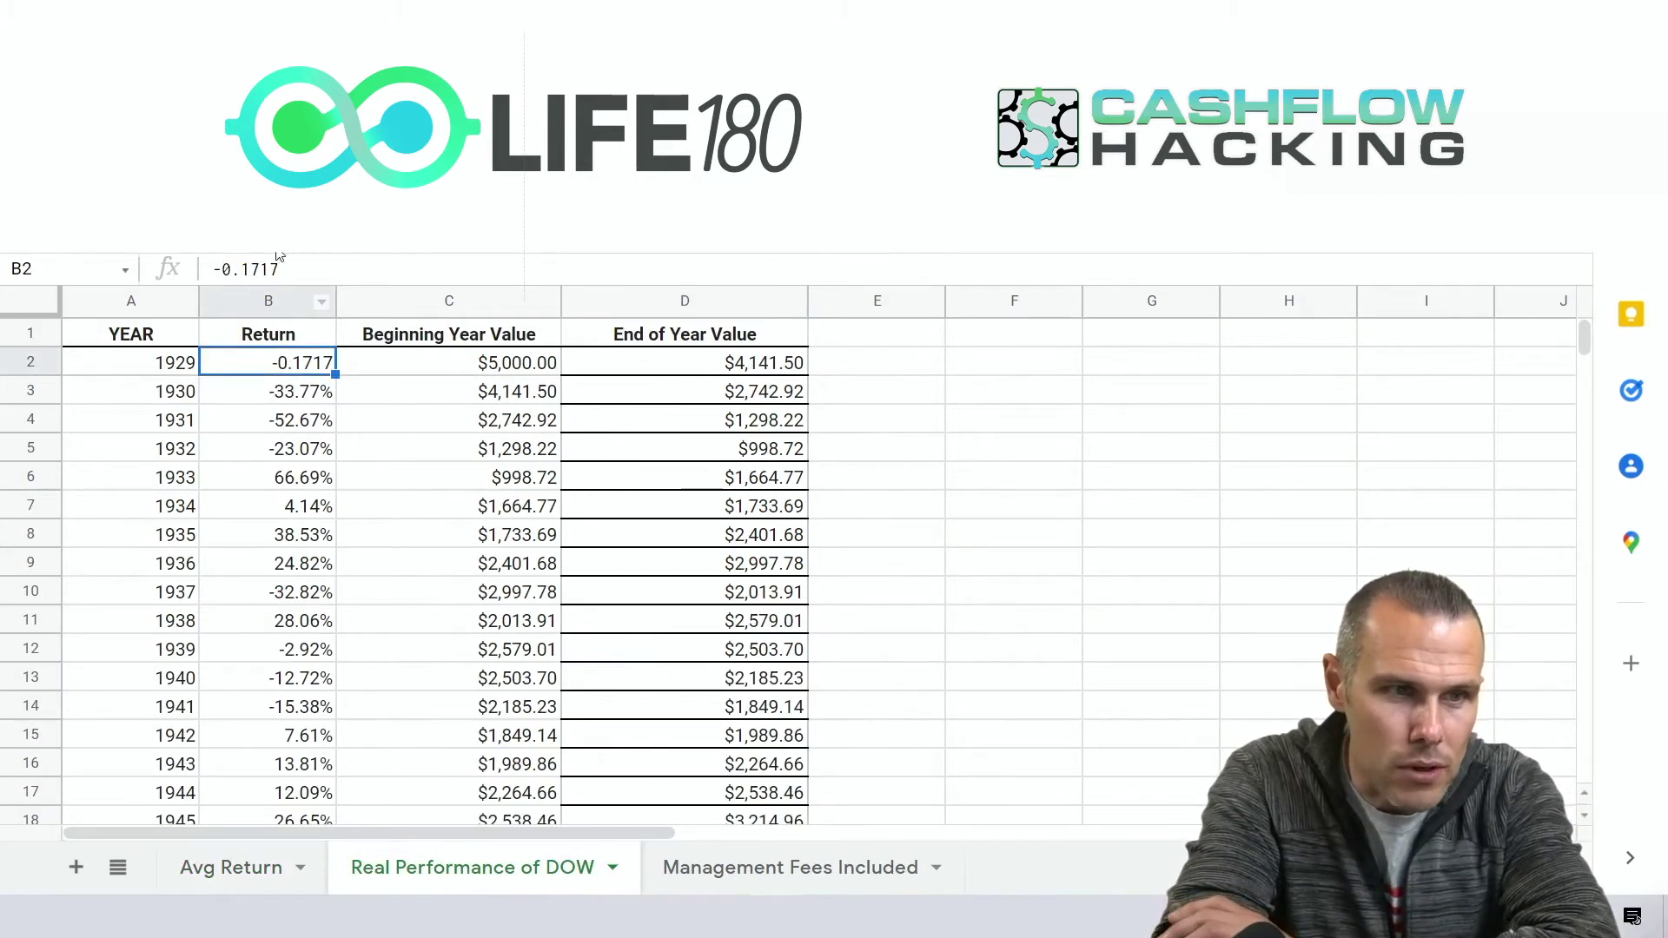
key("ctrl+shift+5")
left_click(241, 489)
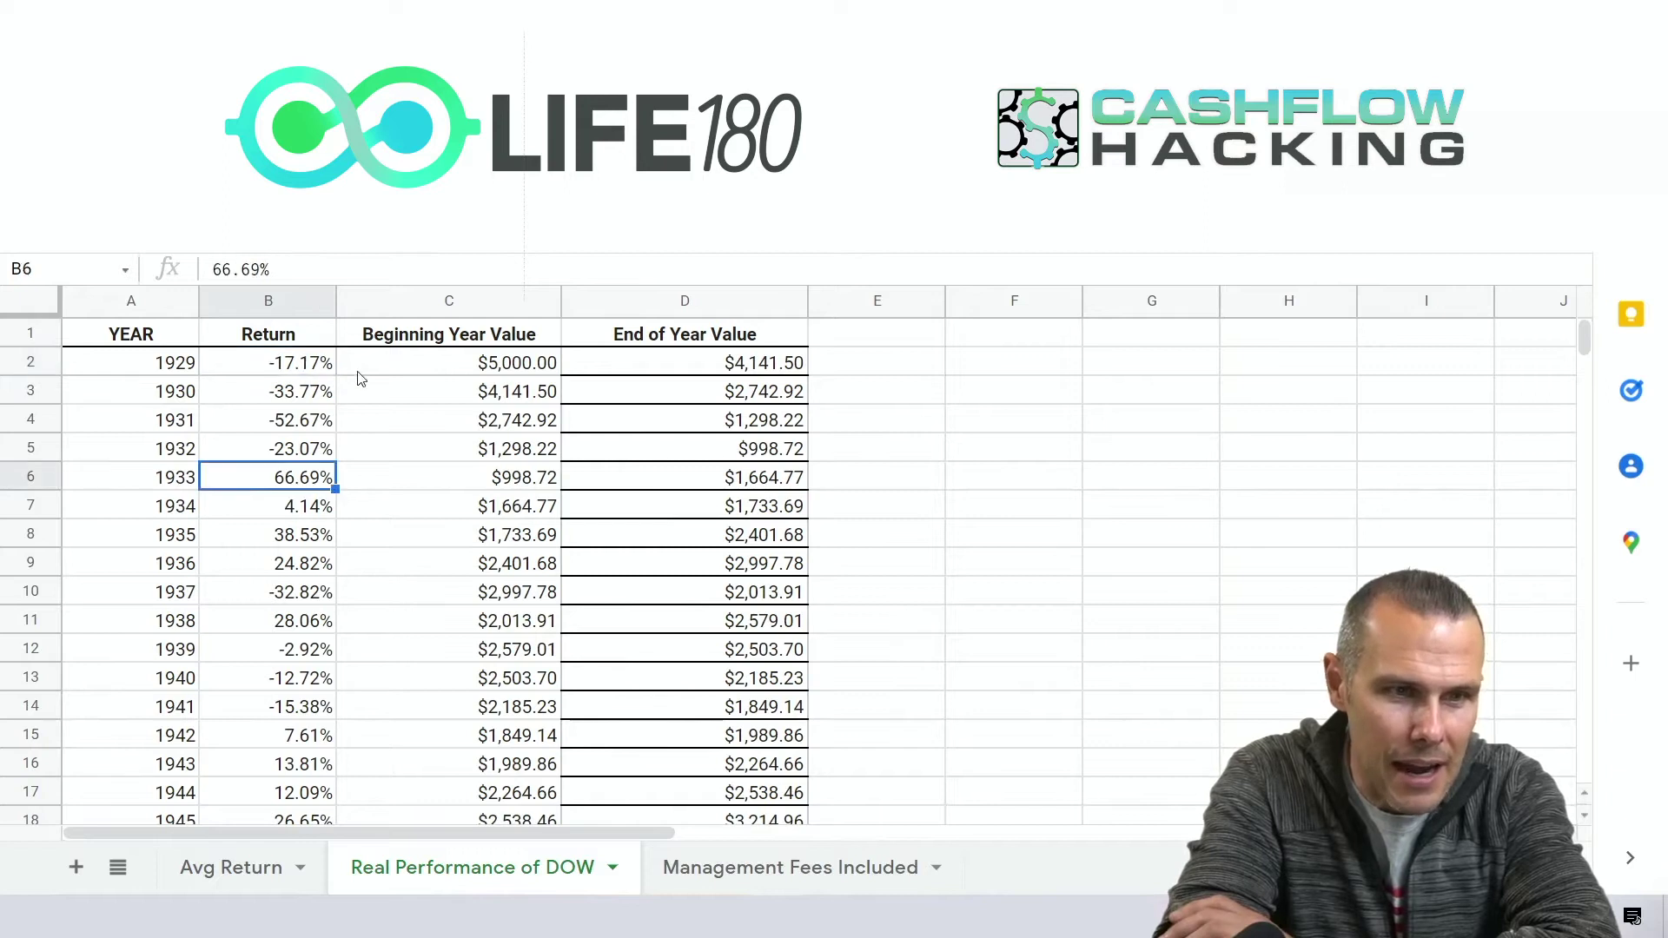
Examine the 1929 row on the Real Performance of DOW sheet, selecting its beginning value, year and return in turn
left_click(500, 375)
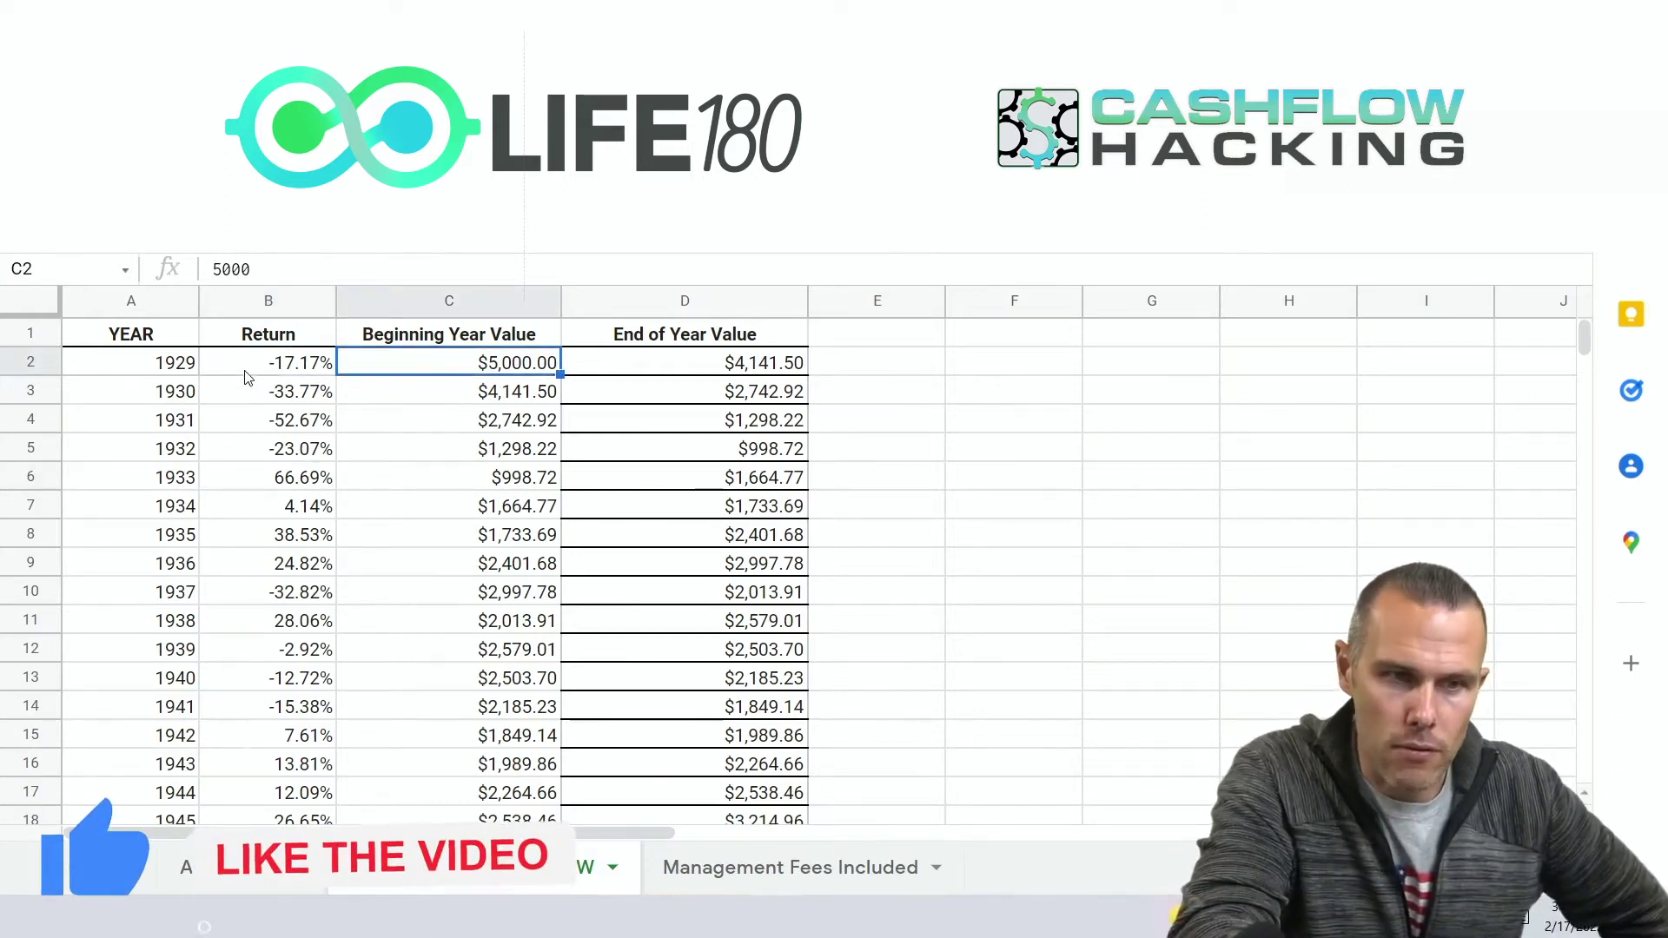
scroll(308, 626, "down", 1)
scroll(310, 637, "up", 1)
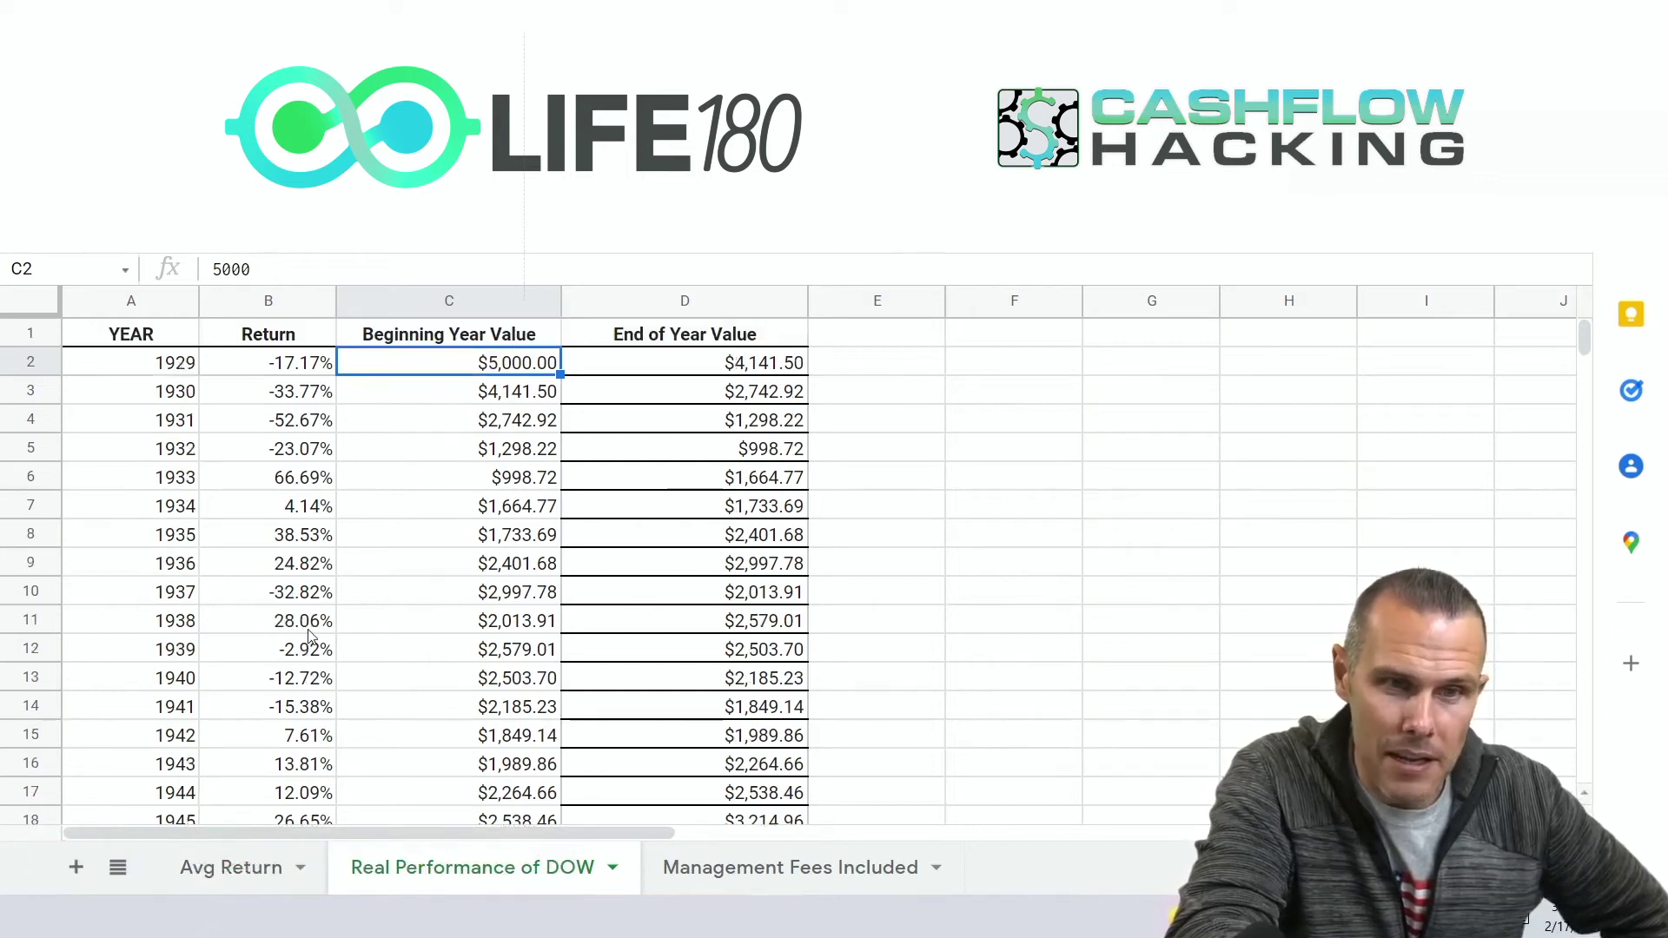
left_click(163, 369)
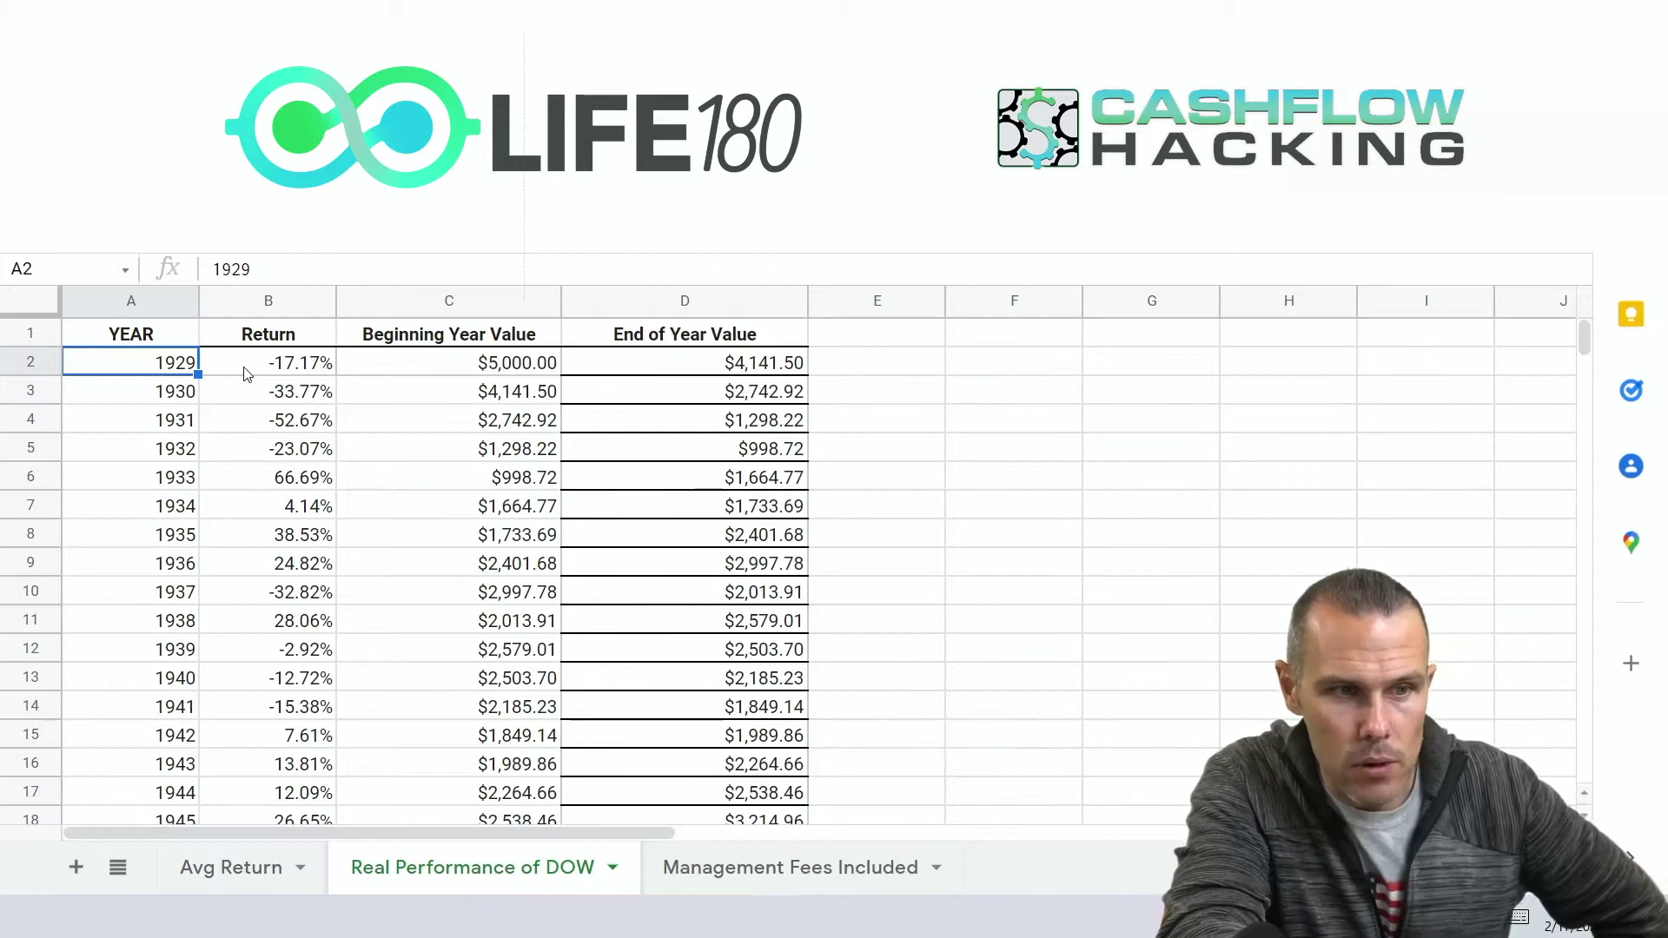
left_click(275, 372)
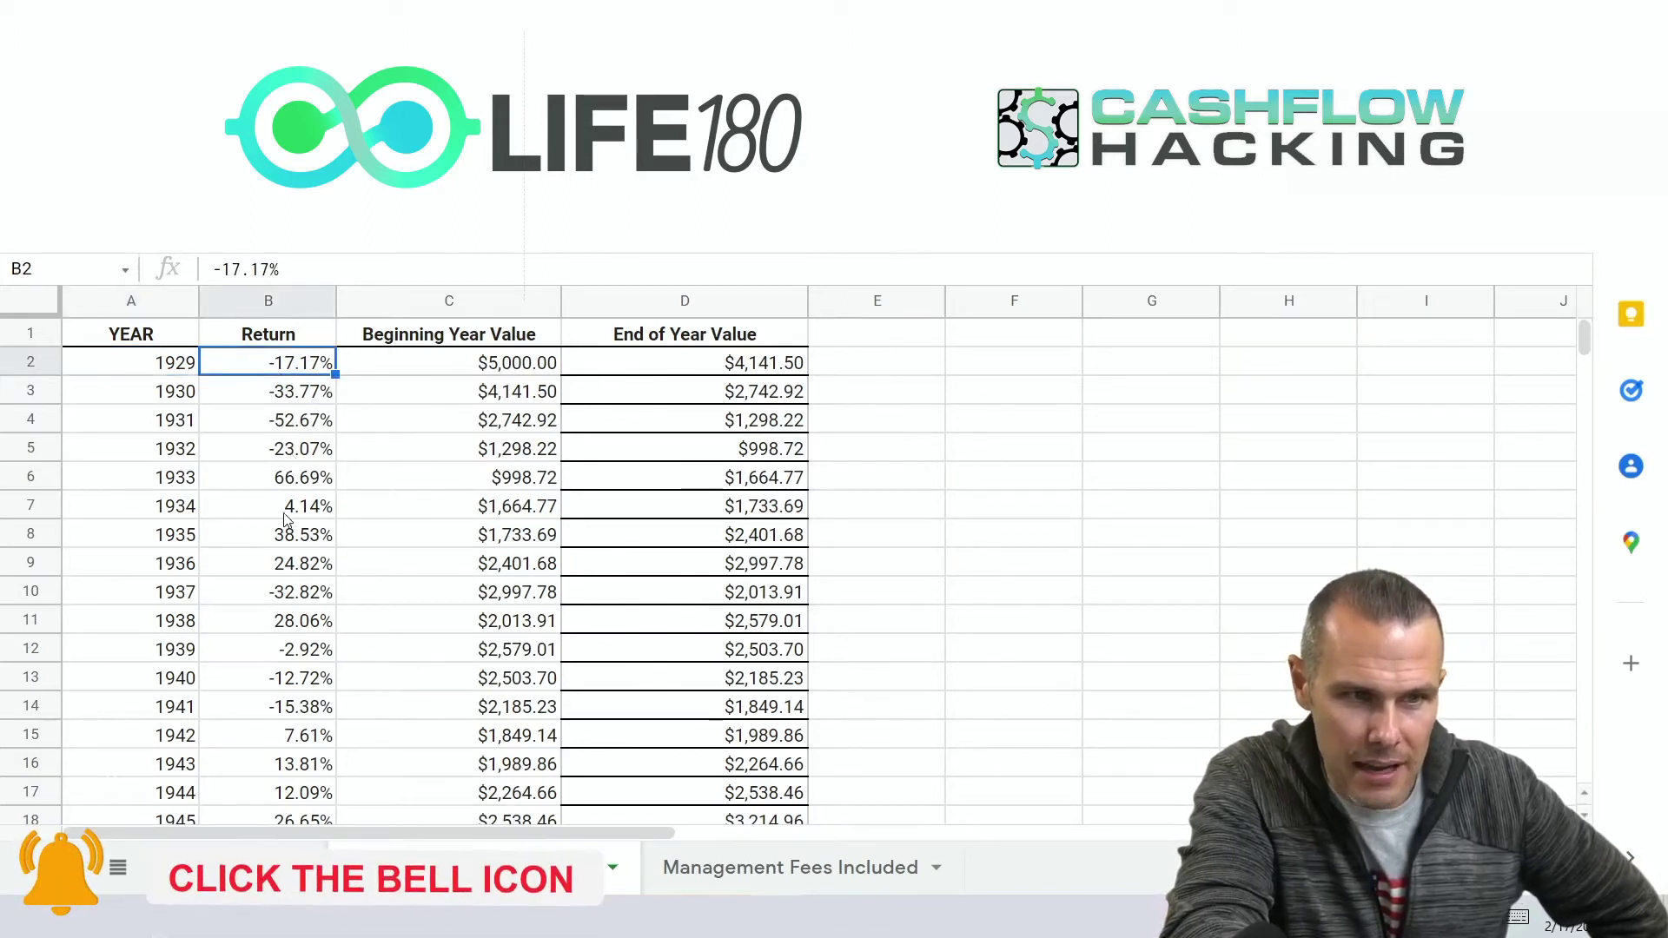
Follow the actual yearly returns from the 1930s into the 1960s, selecting the 1961, 1963, 1964 and 1965 returns in turn
scroll(285, 532, "down", 2)
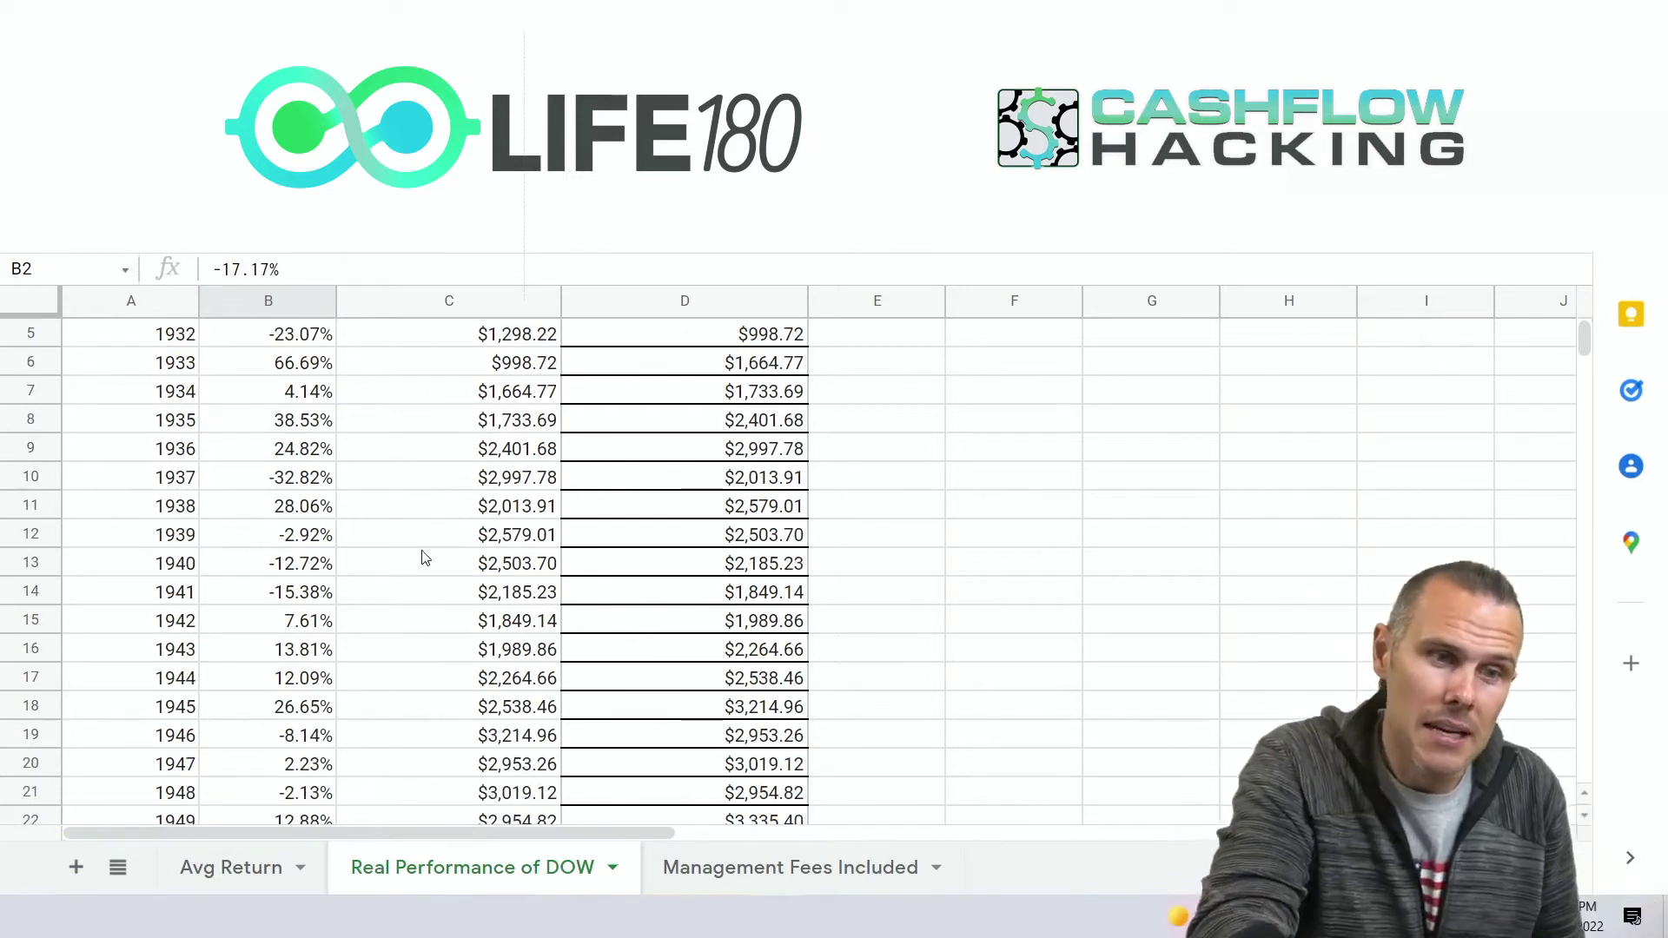
scroll(354, 691, "down", 2)
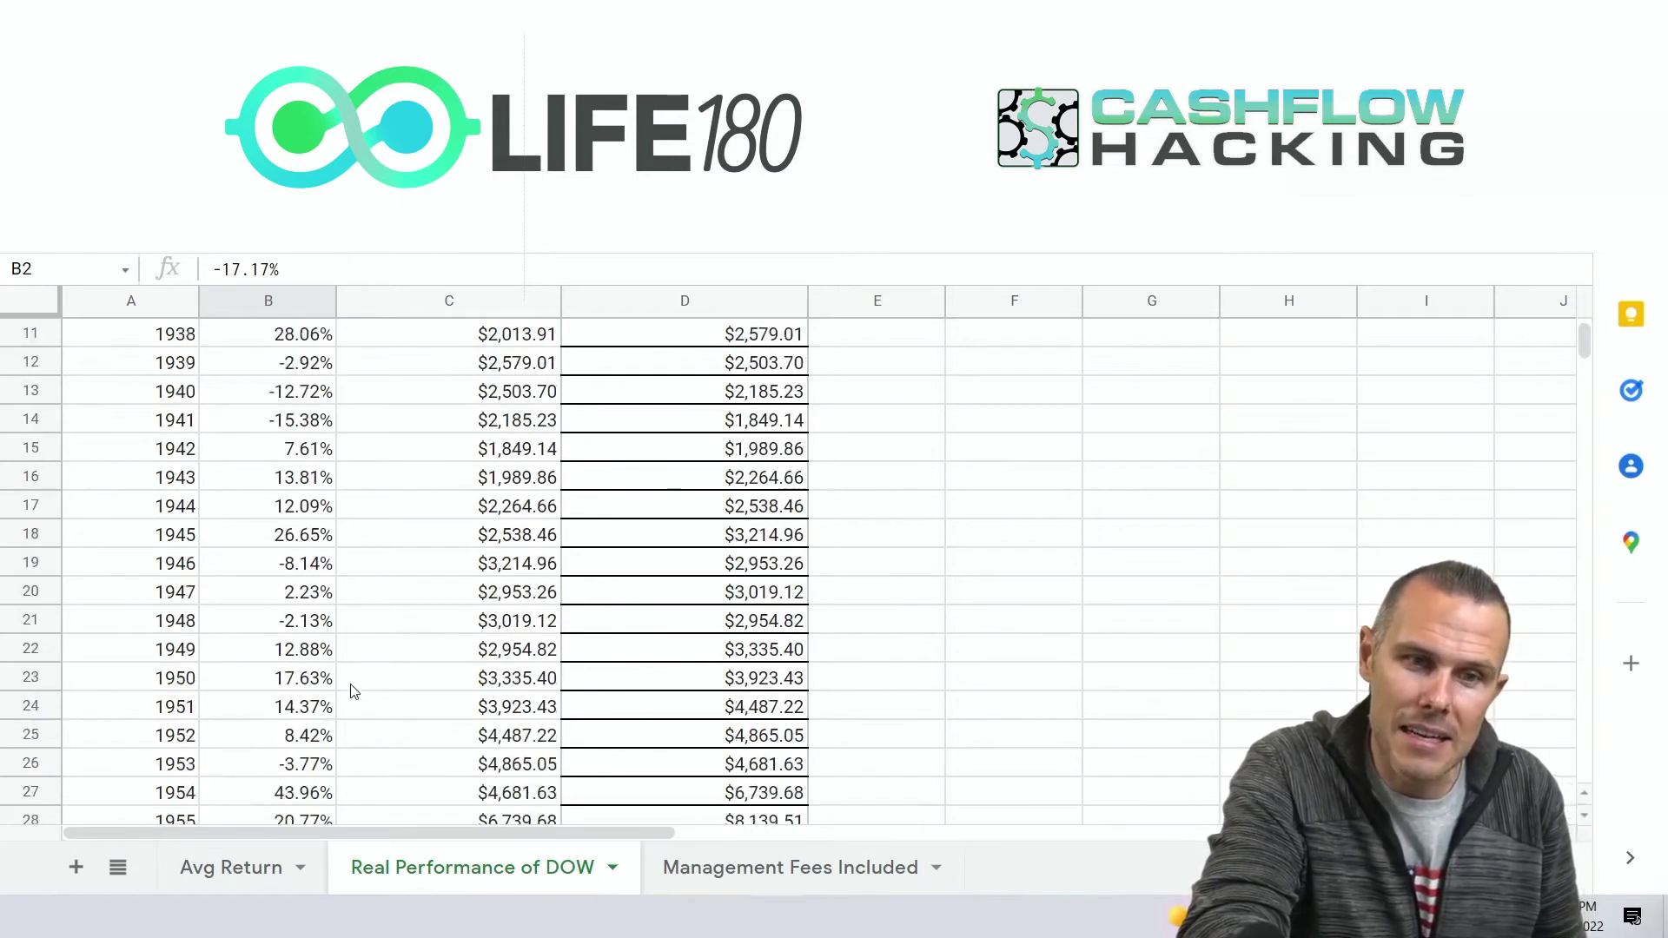
scroll(353, 691, "down", 4)
scroll(354, 690, "down", 9)
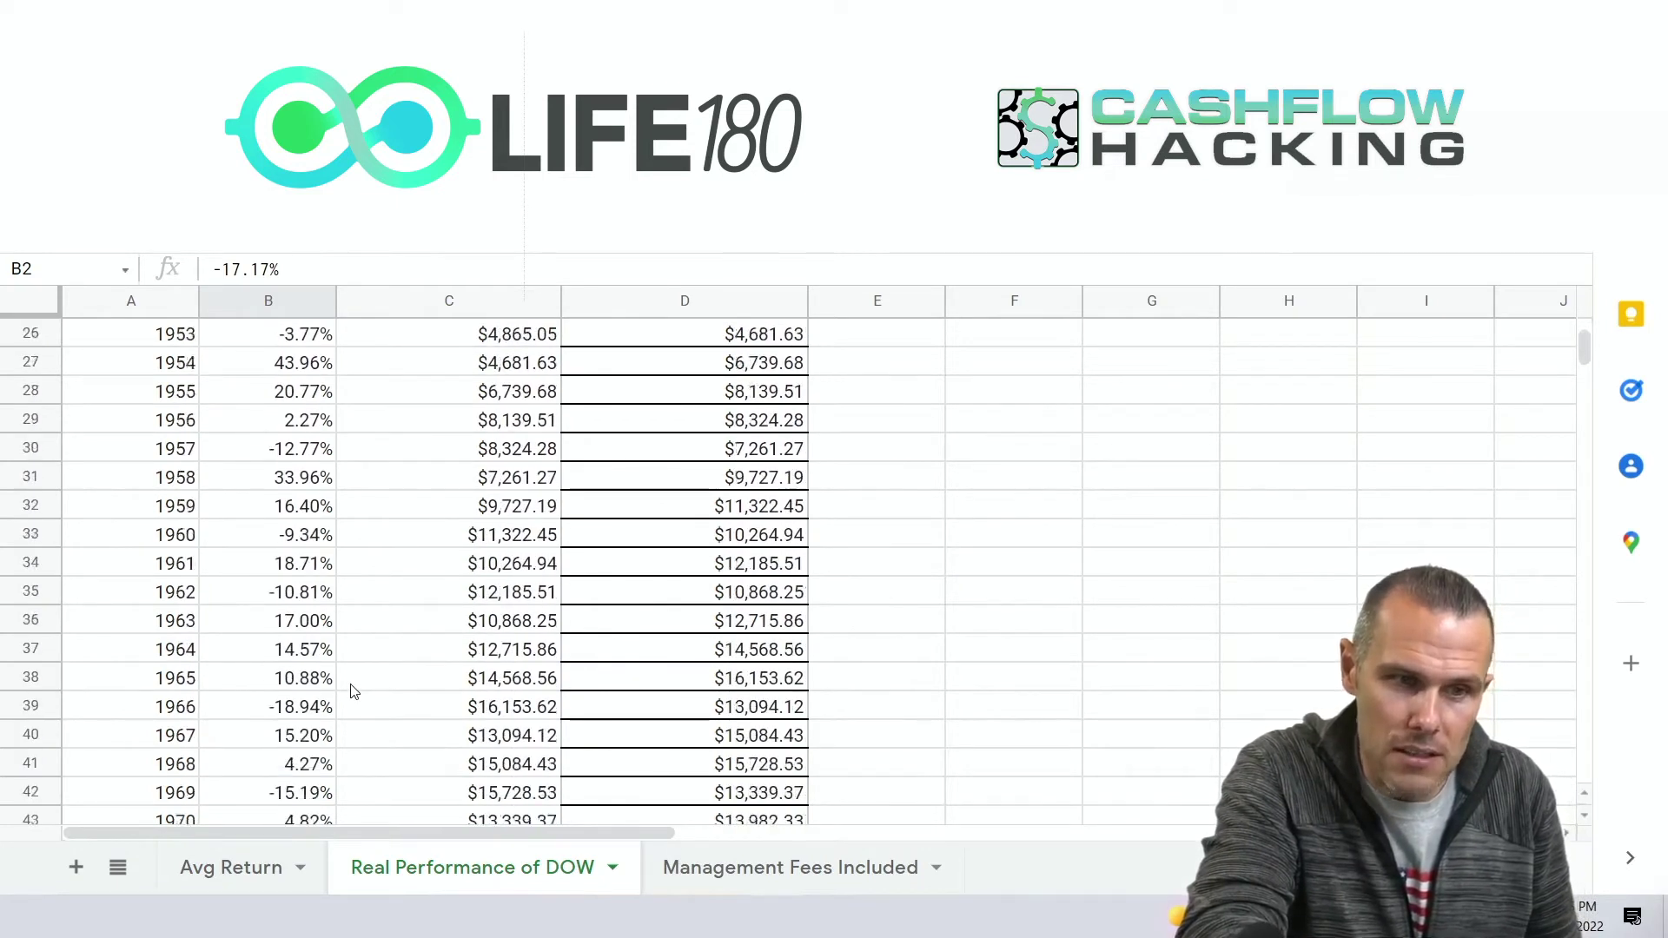
scroll(353, 690, "up", 5)
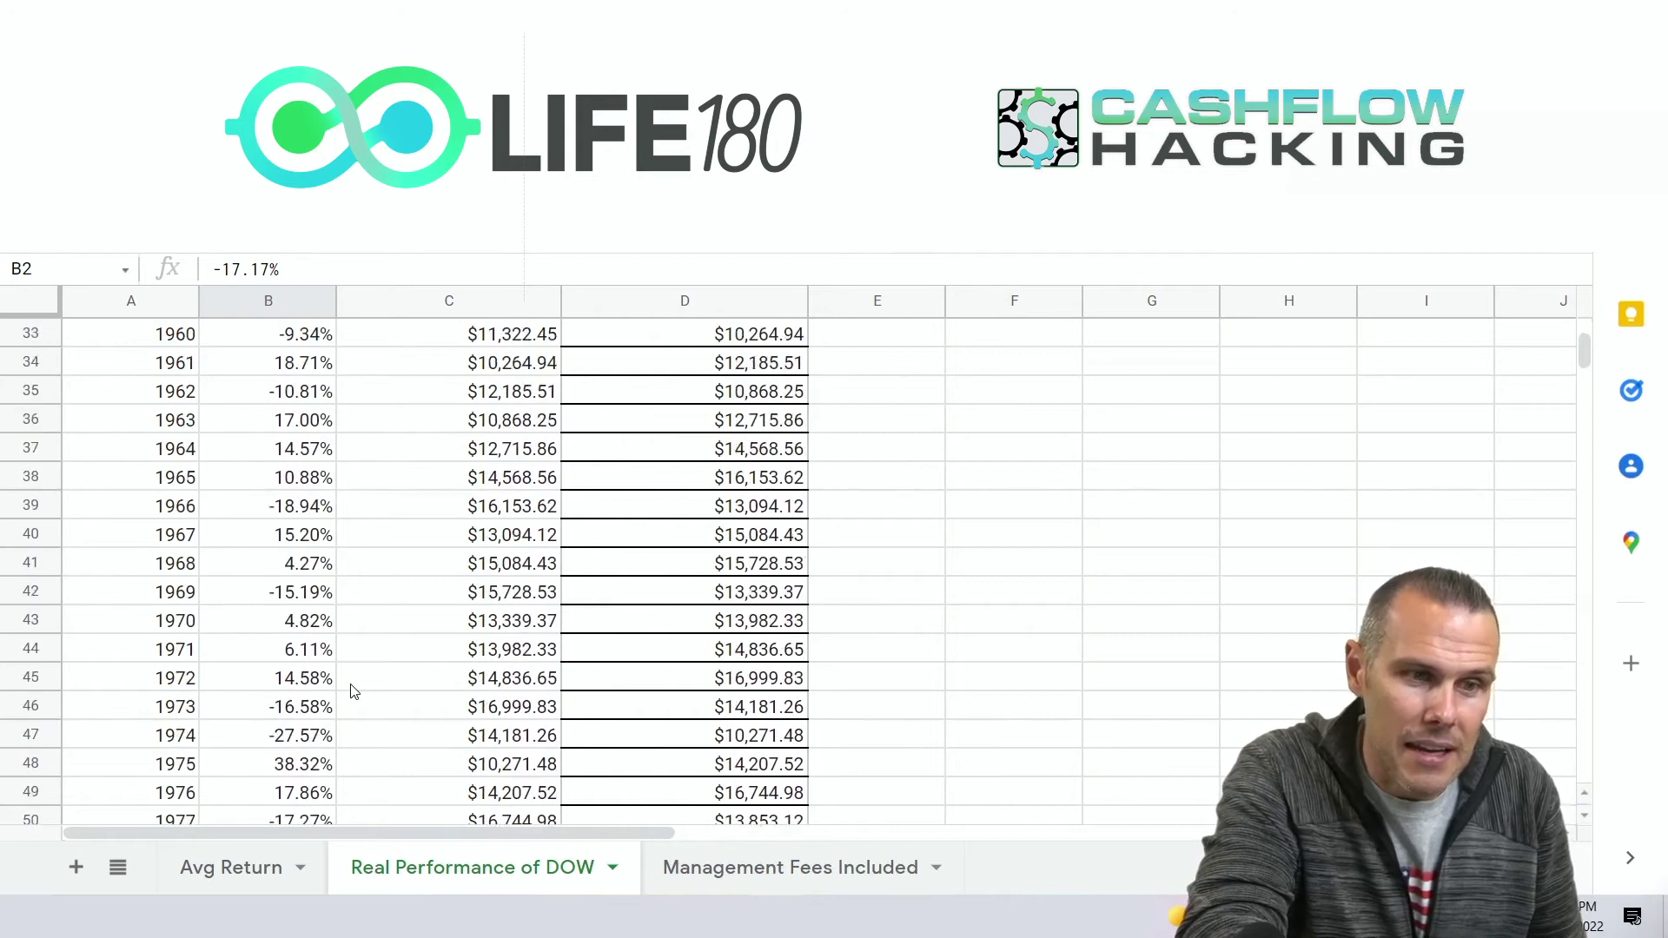
left_click(311, 365)
left_click(314, 424)
left_click(312, 453)
left_click(306, 477)
scroll(330, 603, "down", 1)
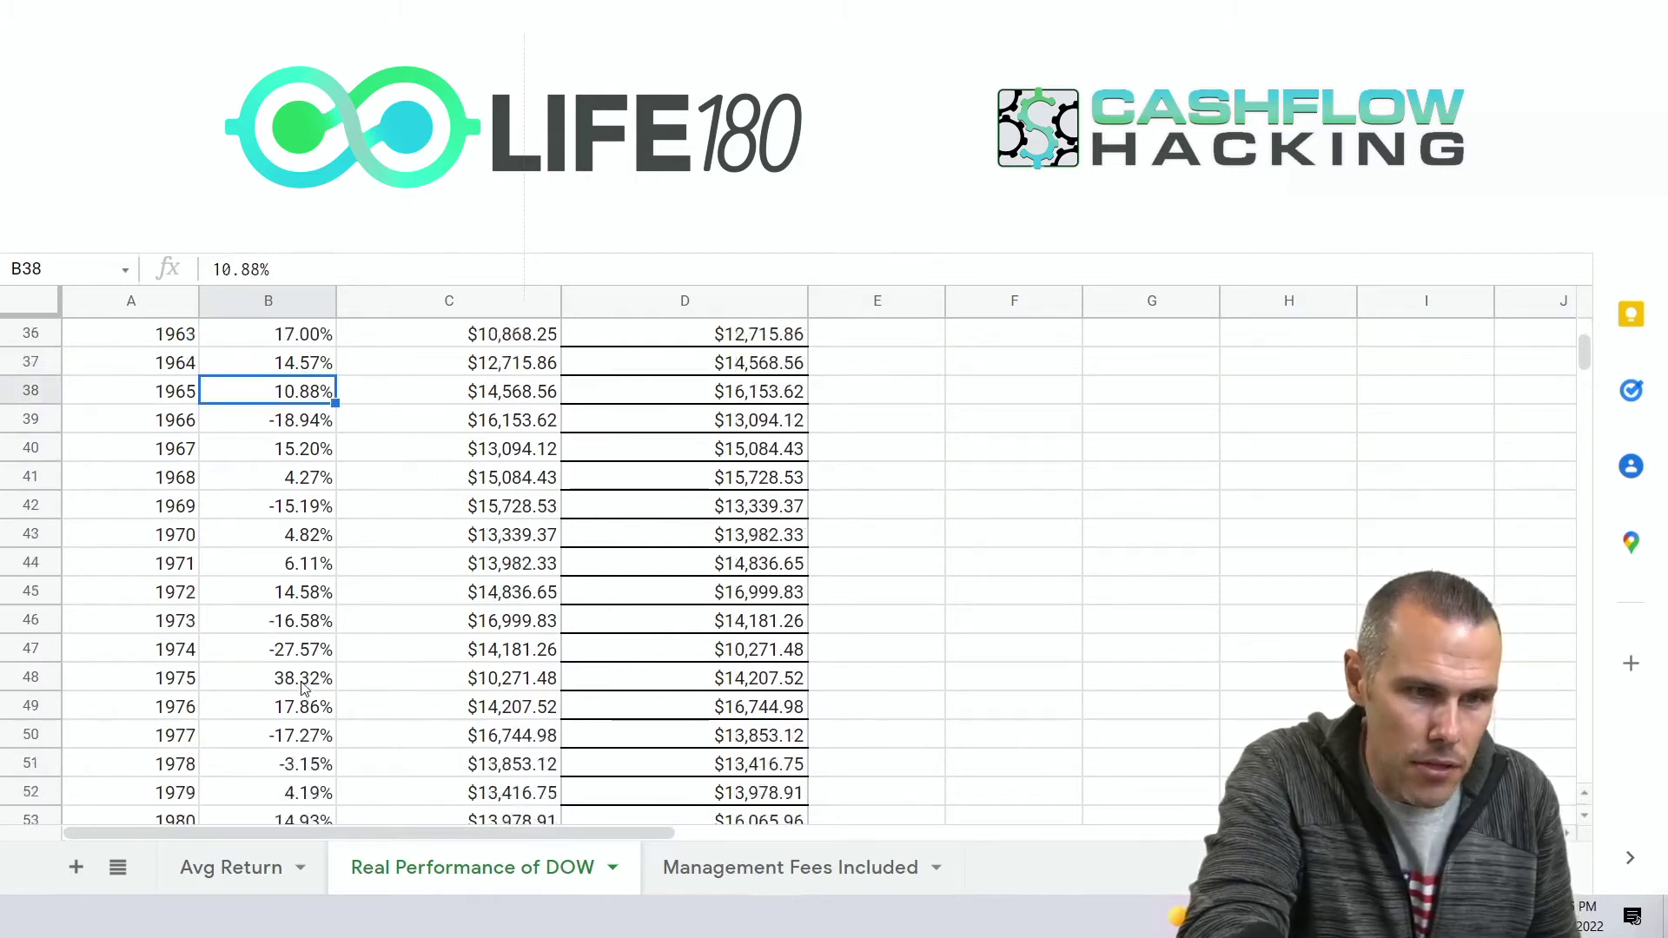
Examine the strong gain years of the 1970s and 1980s, selecting the returns for 1975, 1976, 1982, 1983, 1985, 1986 and 1989
left_click(303, 686)
left_click(295, 708)
scroll(293, 713, "down", 1)
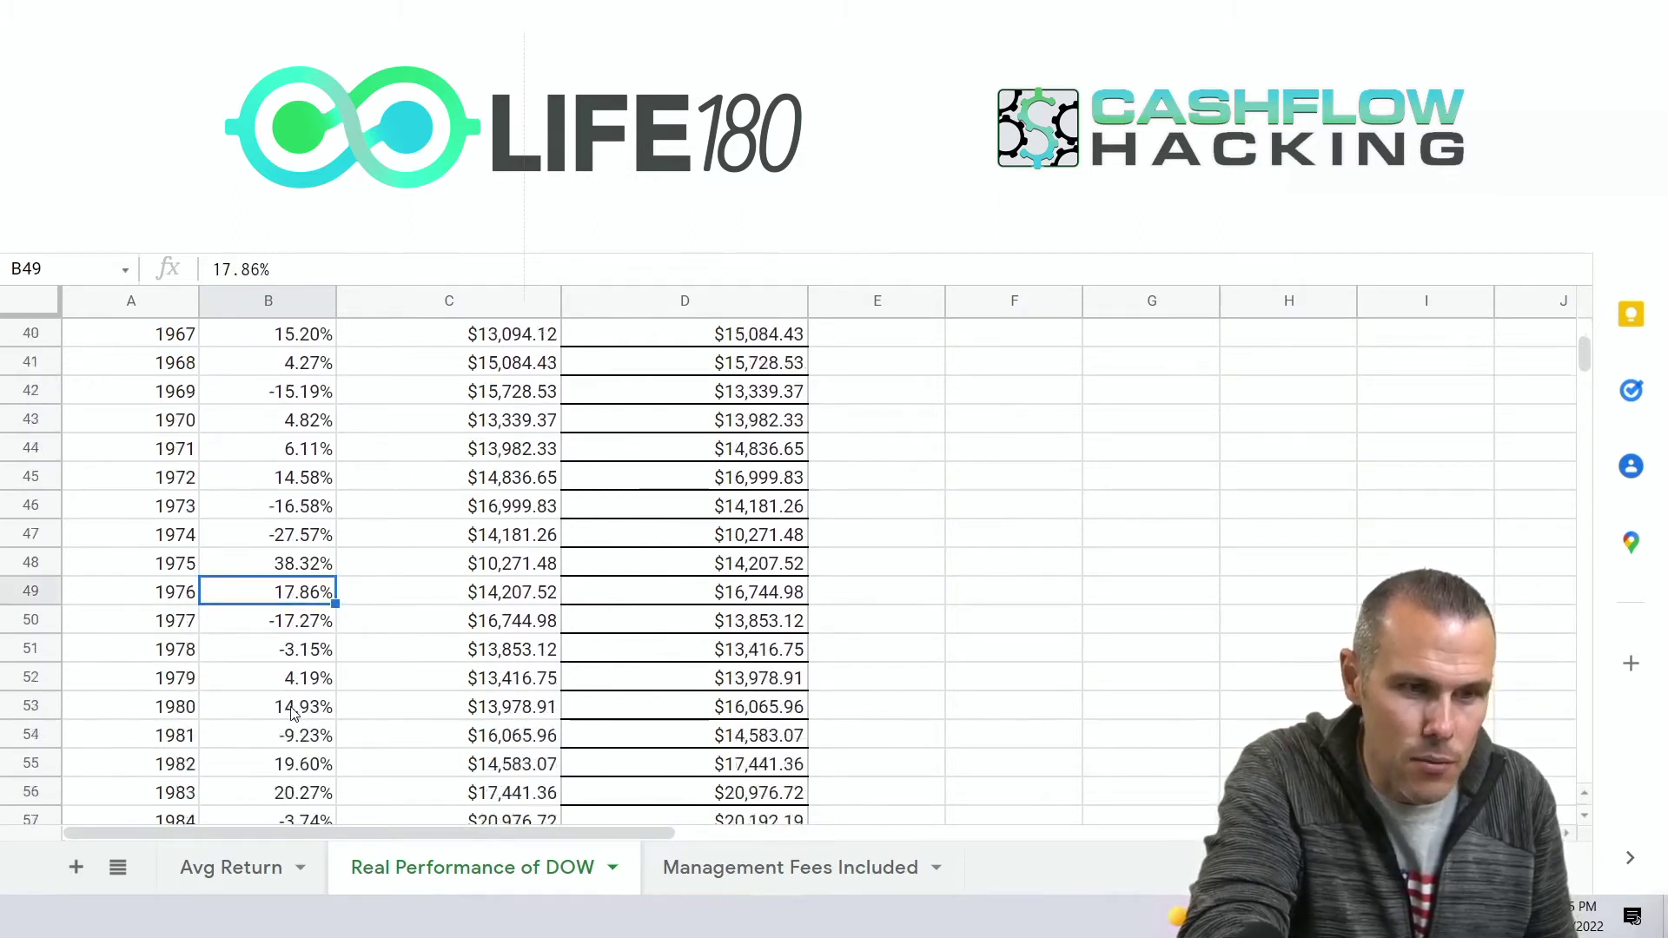
scroll(293, 713, "down", 2)
left_click(309, 708)
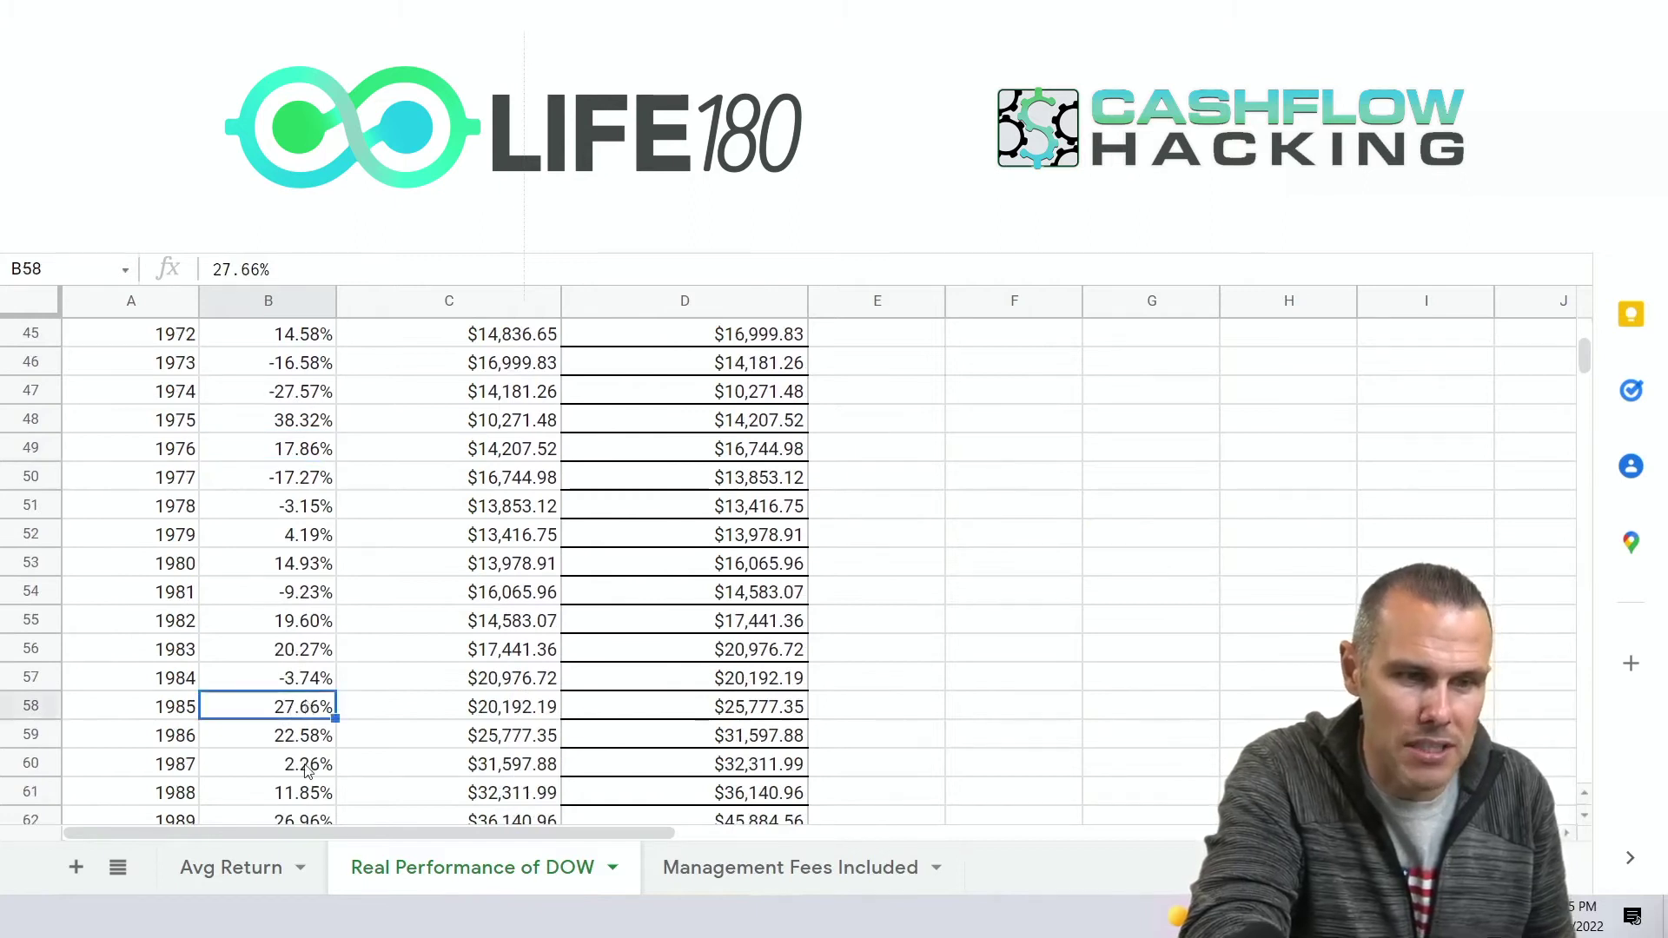
scroll(305, 771, "down", 1)
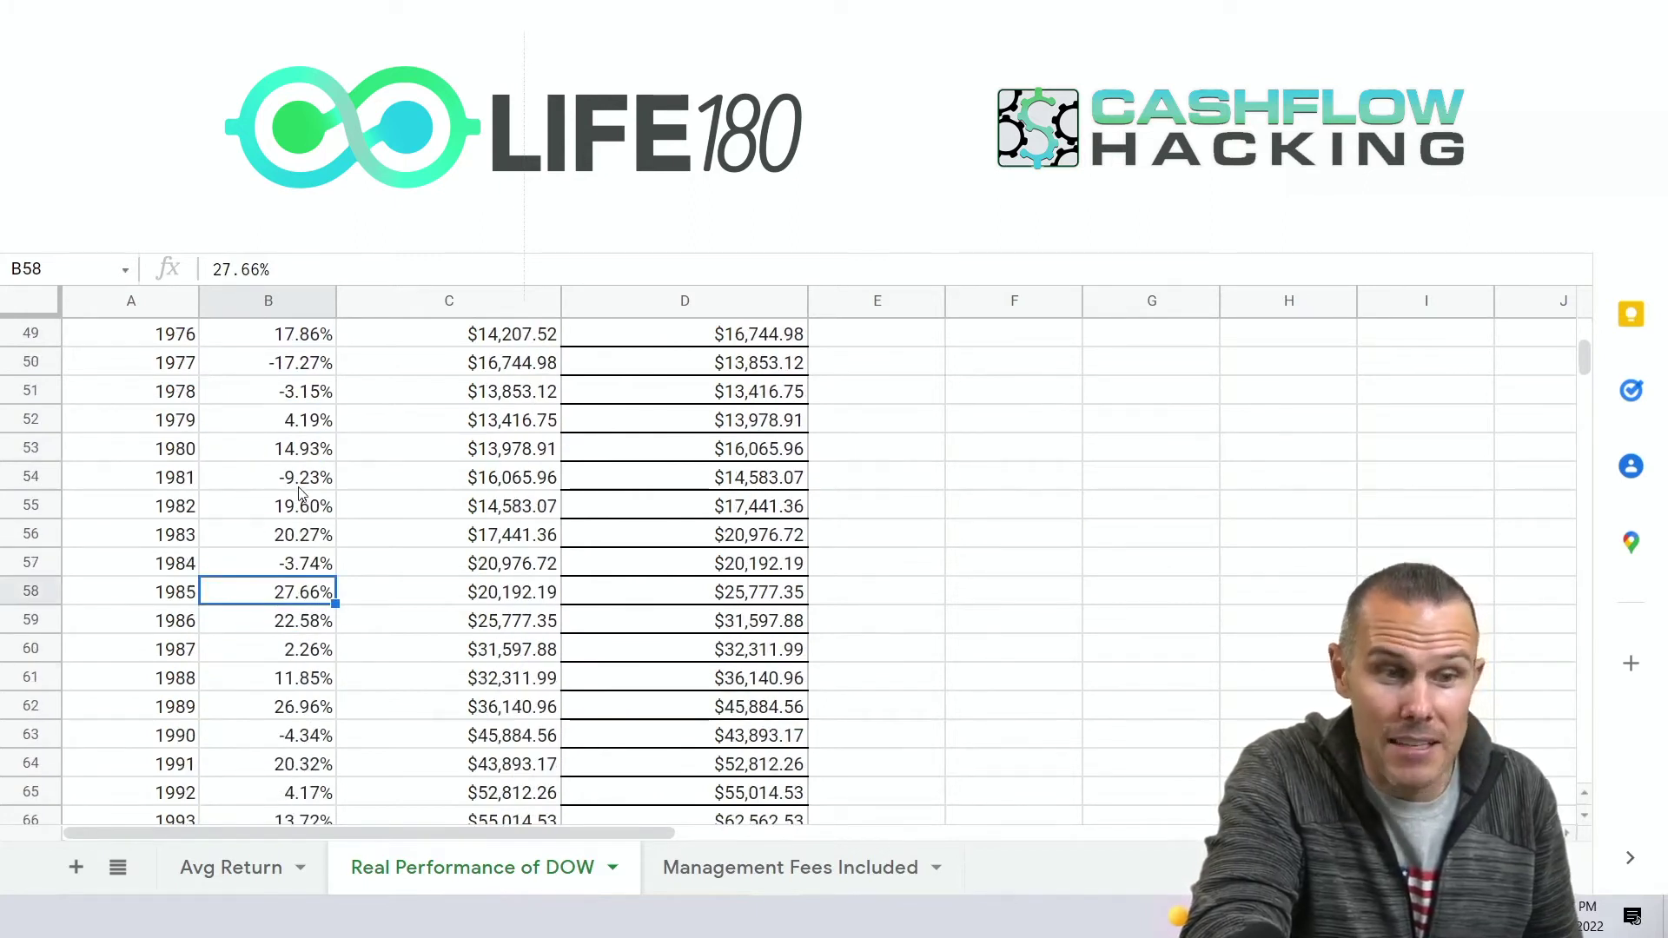
left_click(311, 510)
left_click(322, 542)
left_click(323, 600)
left_click(315, 624)
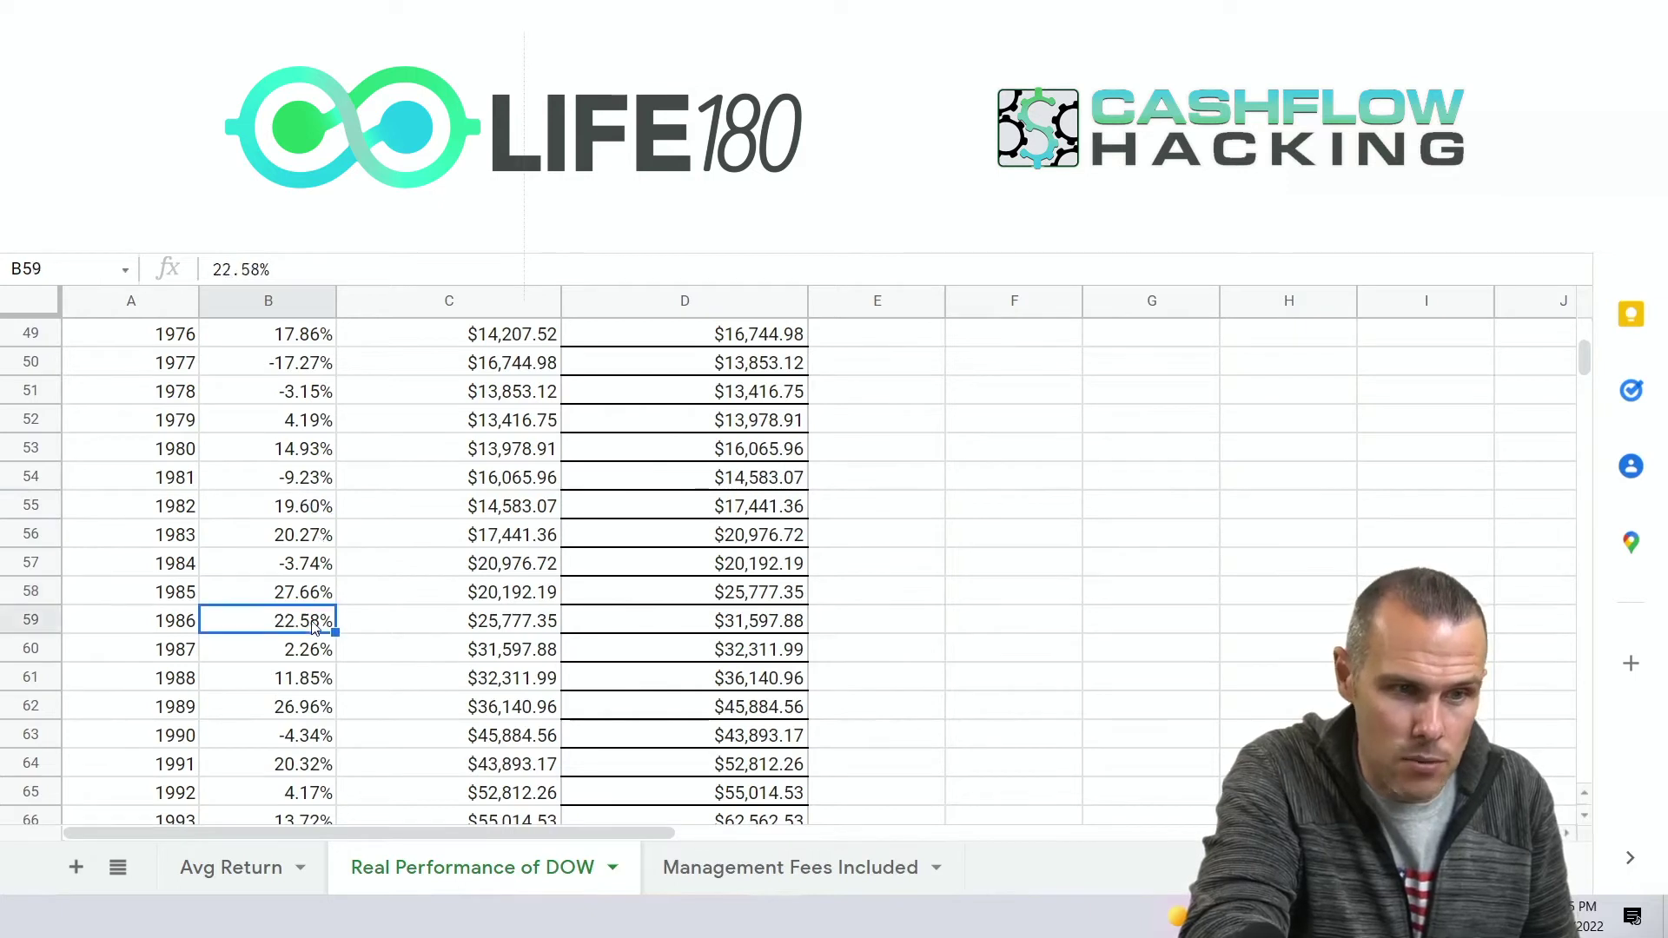
left_click(306, 710)
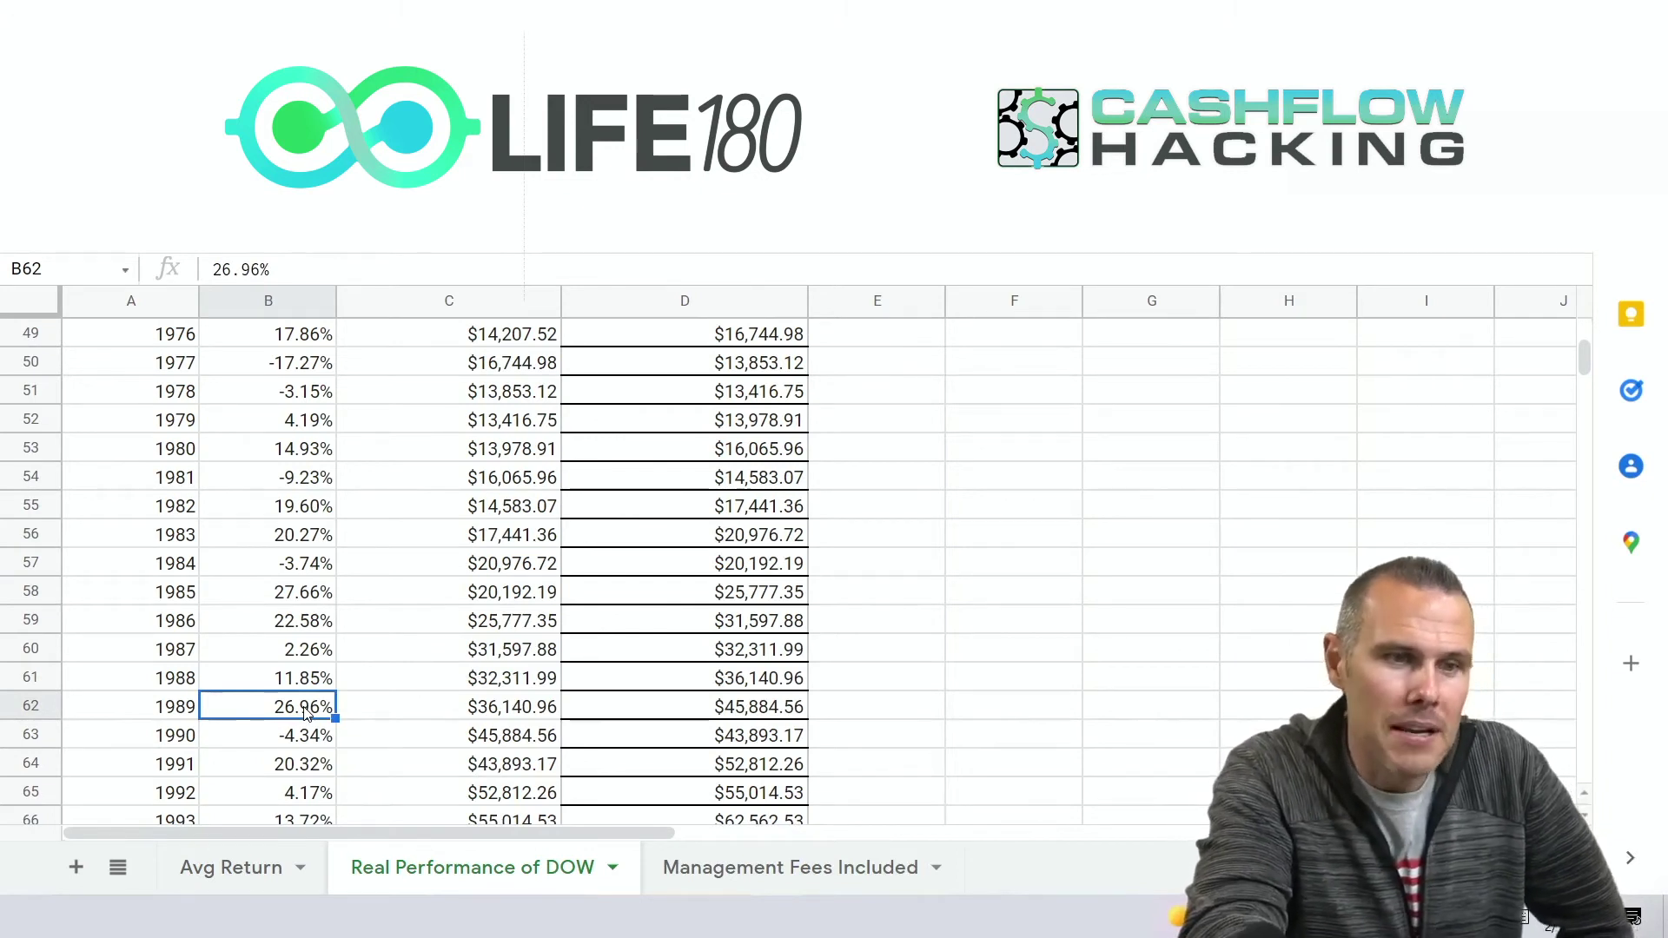
scroll(306, 712, "down", 3)
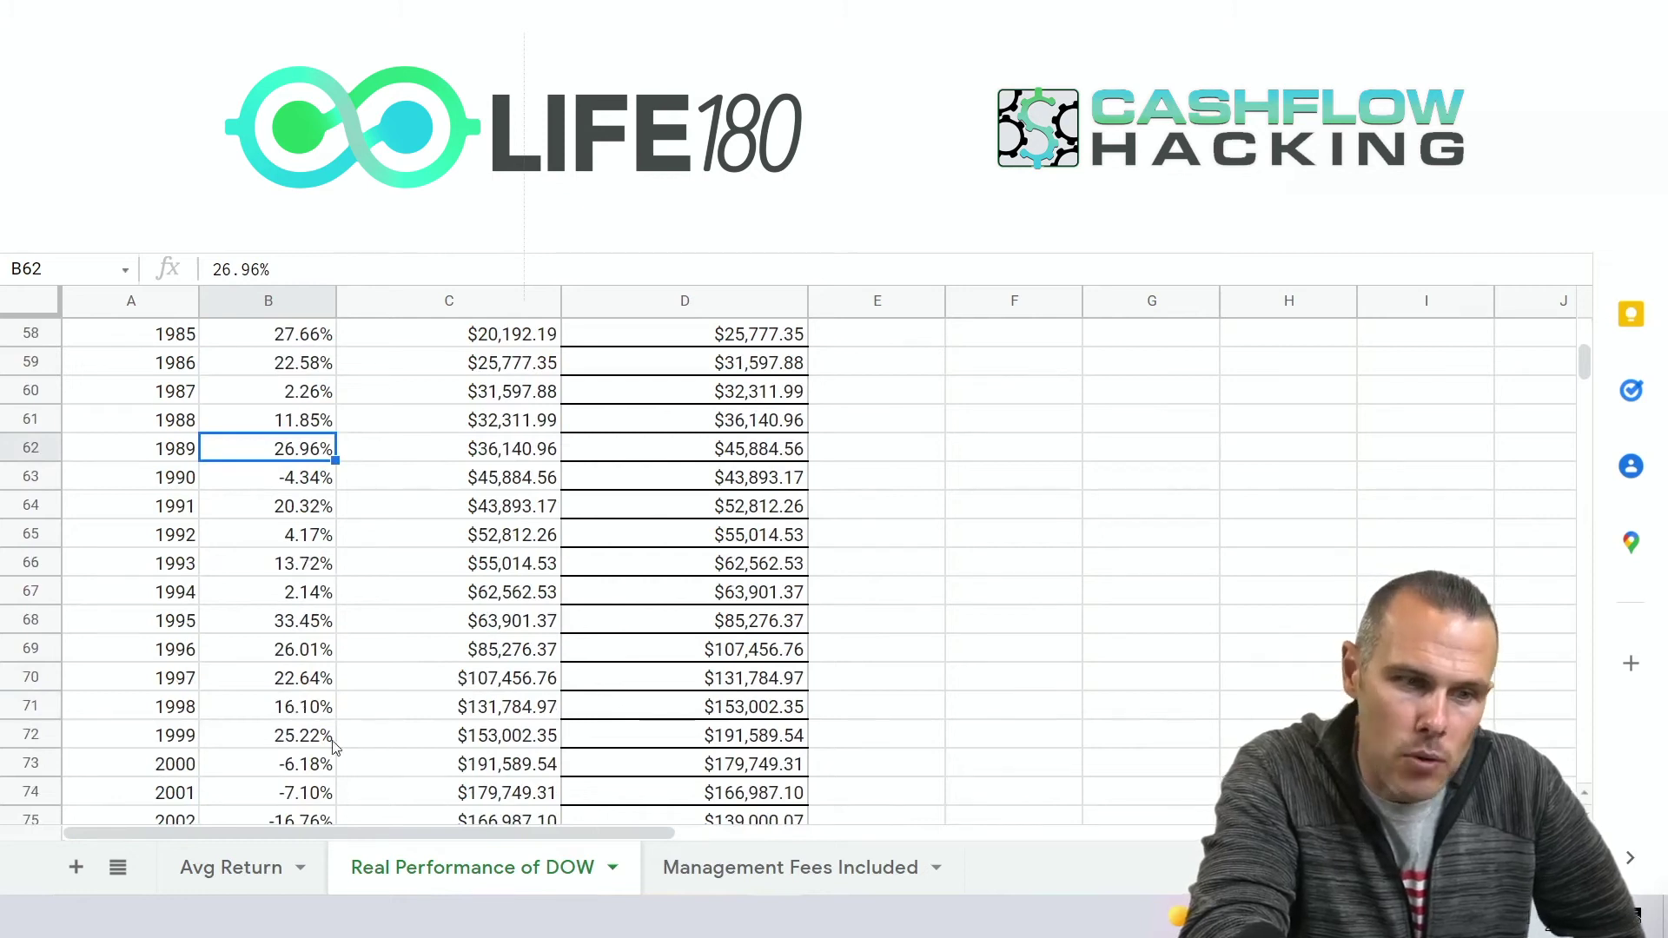
Examine the loss years since 2000, selecting the 2000, 2001, 2002 and 2008 returns, and continue down to the 2021 row
left_click(306, 769)
scroll(306, 769, "down", 1)
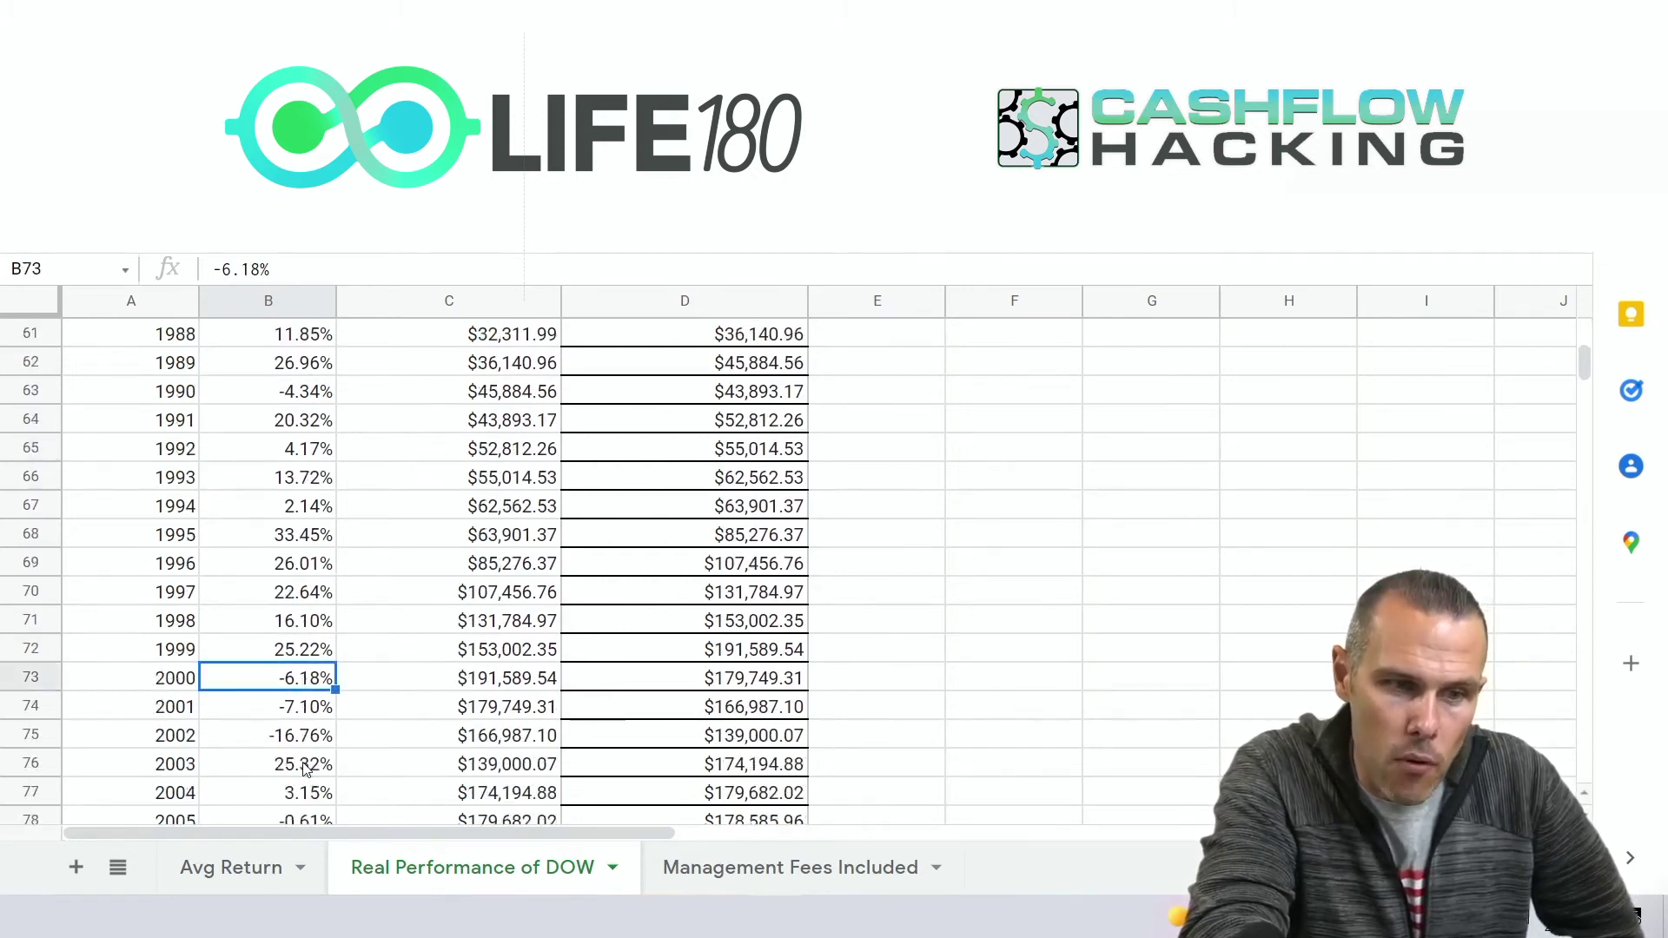
left_click(303, 717)
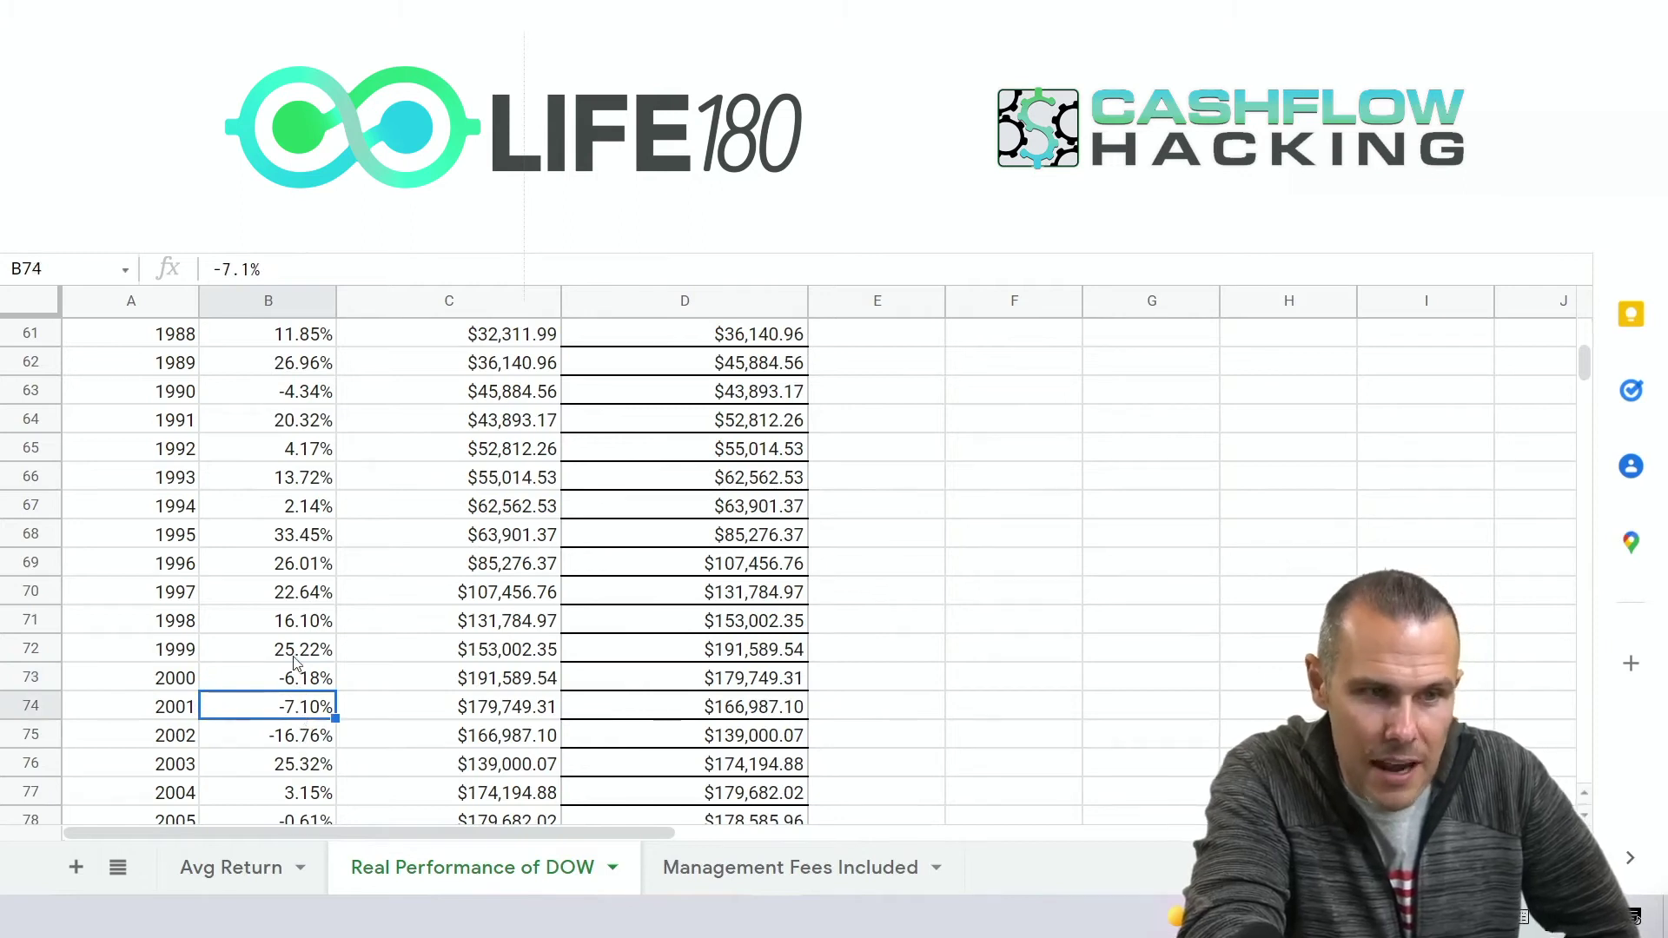
left_click(295, 745)
scroll(296, 749, "down", 3)
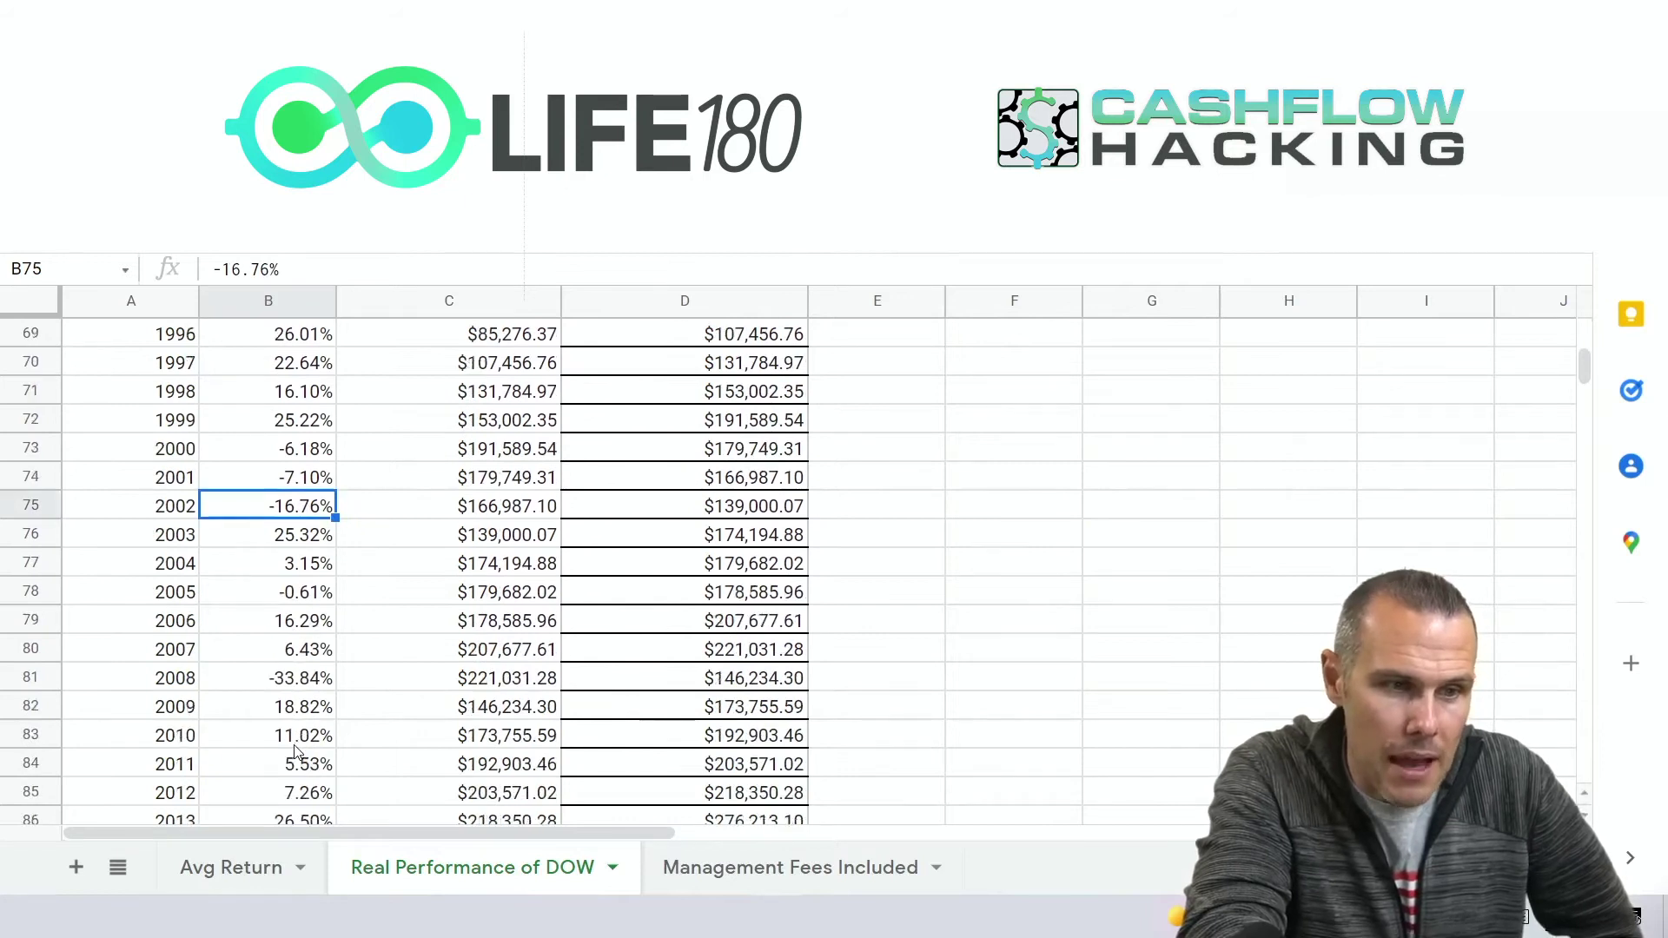
scroll(295, 749, "down", 1)
left_click(300, 658)
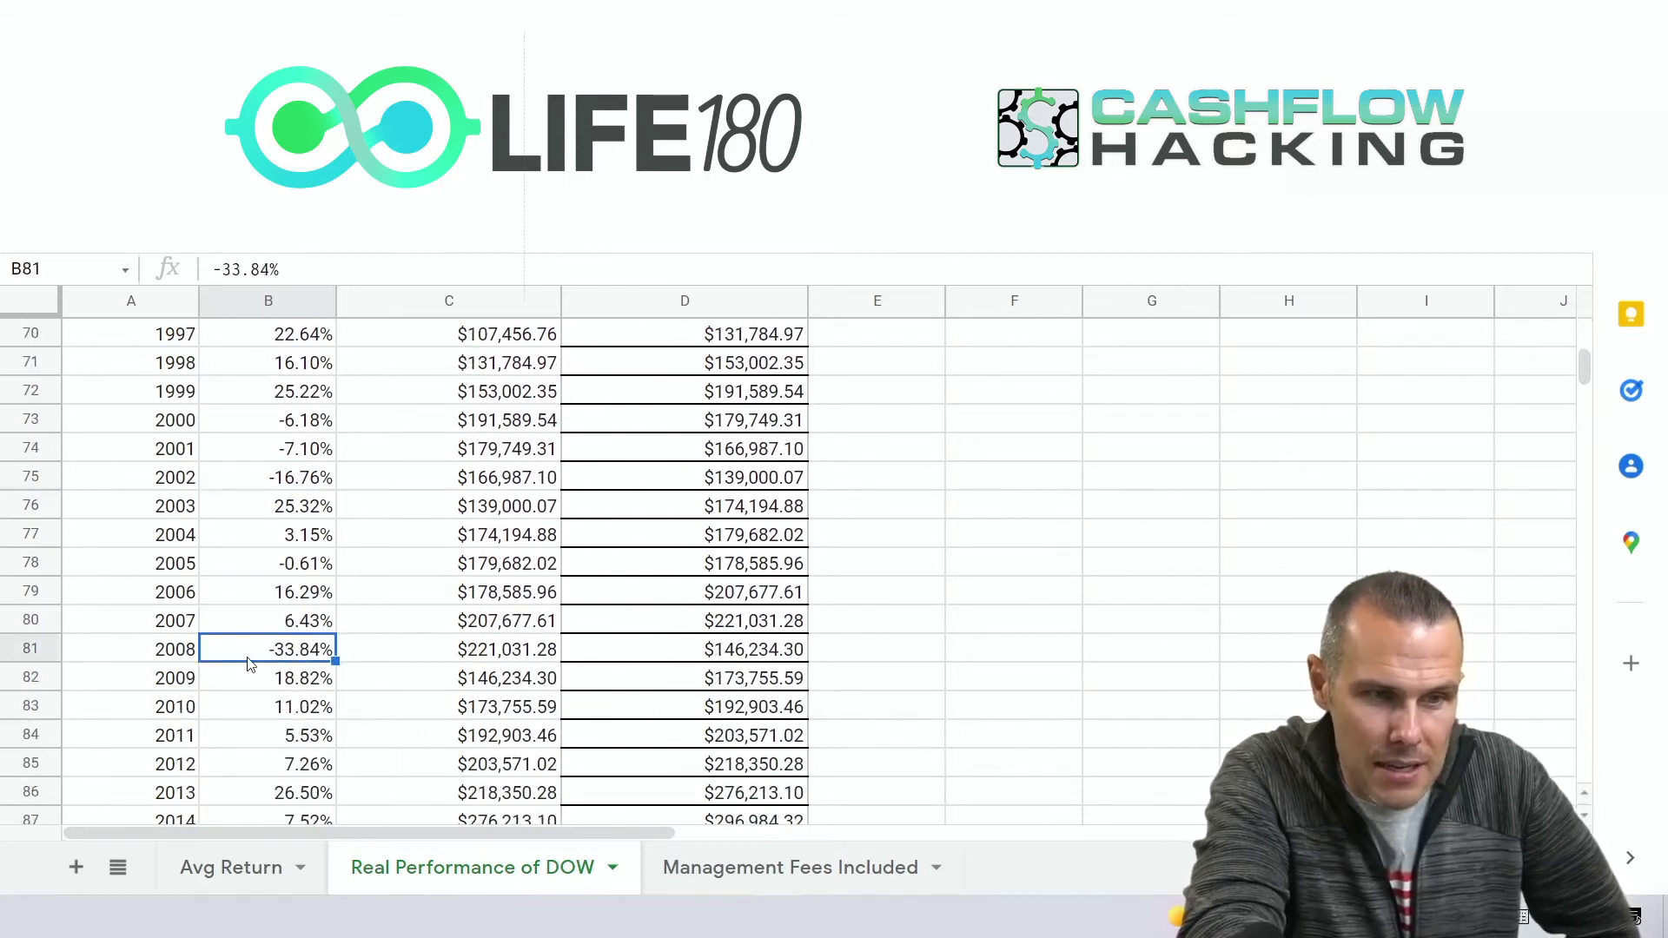
scroll(648, 707, "down", 5)
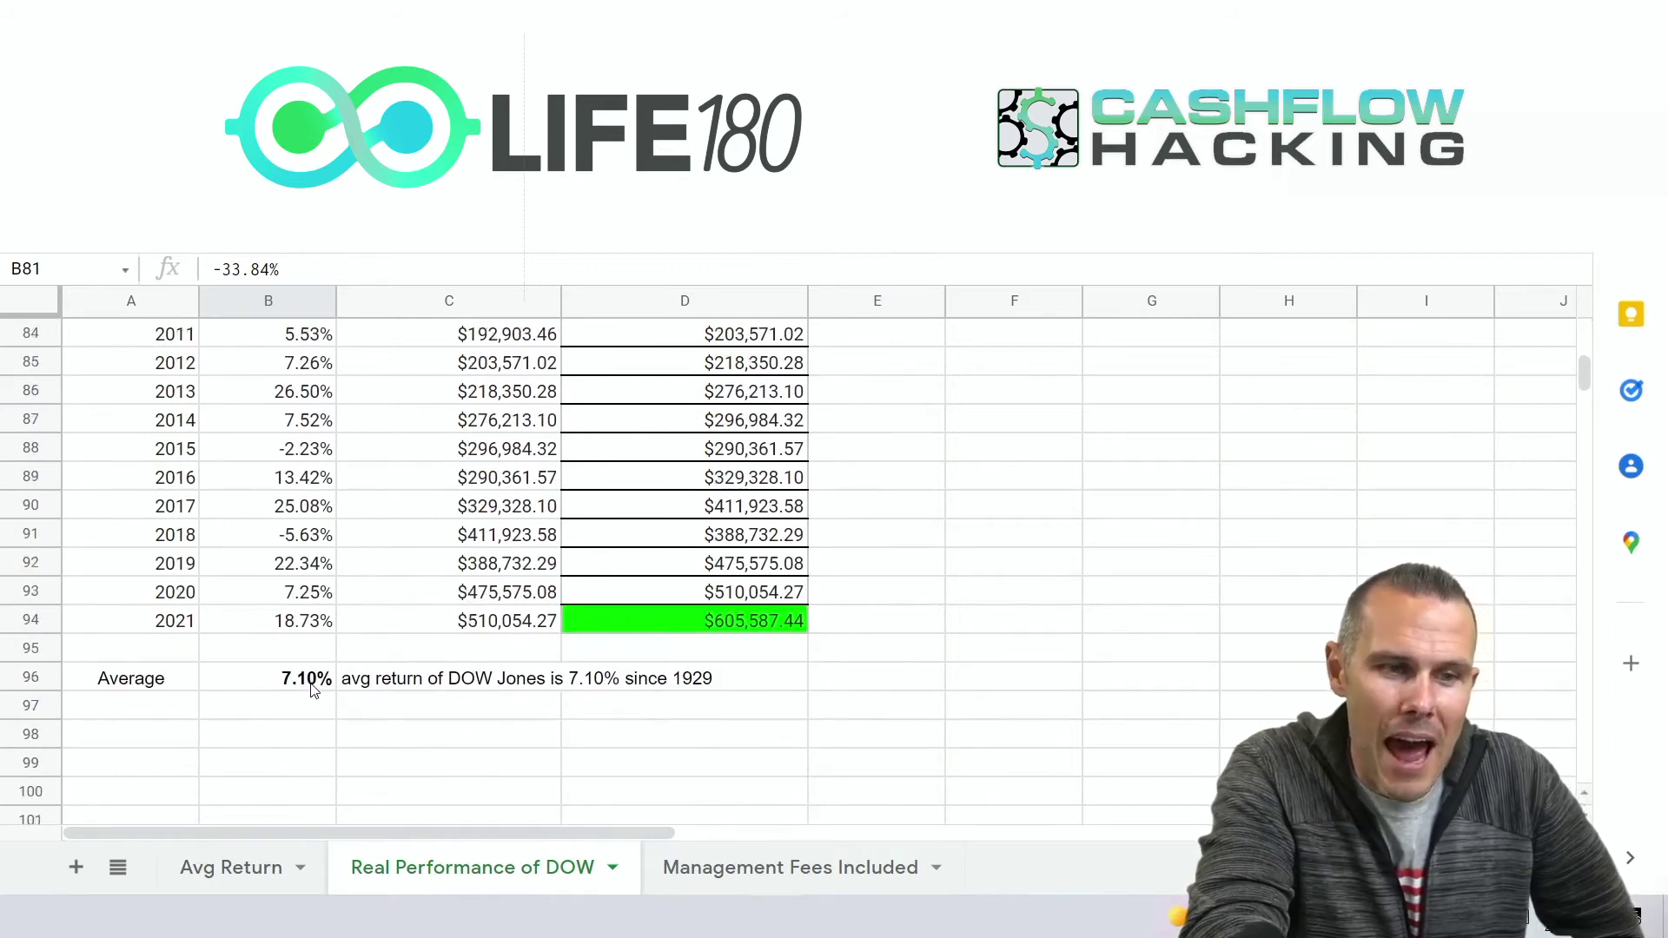
Inspect the average formula in cell B96 and the range of actual returns it covers, leaving the formula as is
left_click(312, 685)
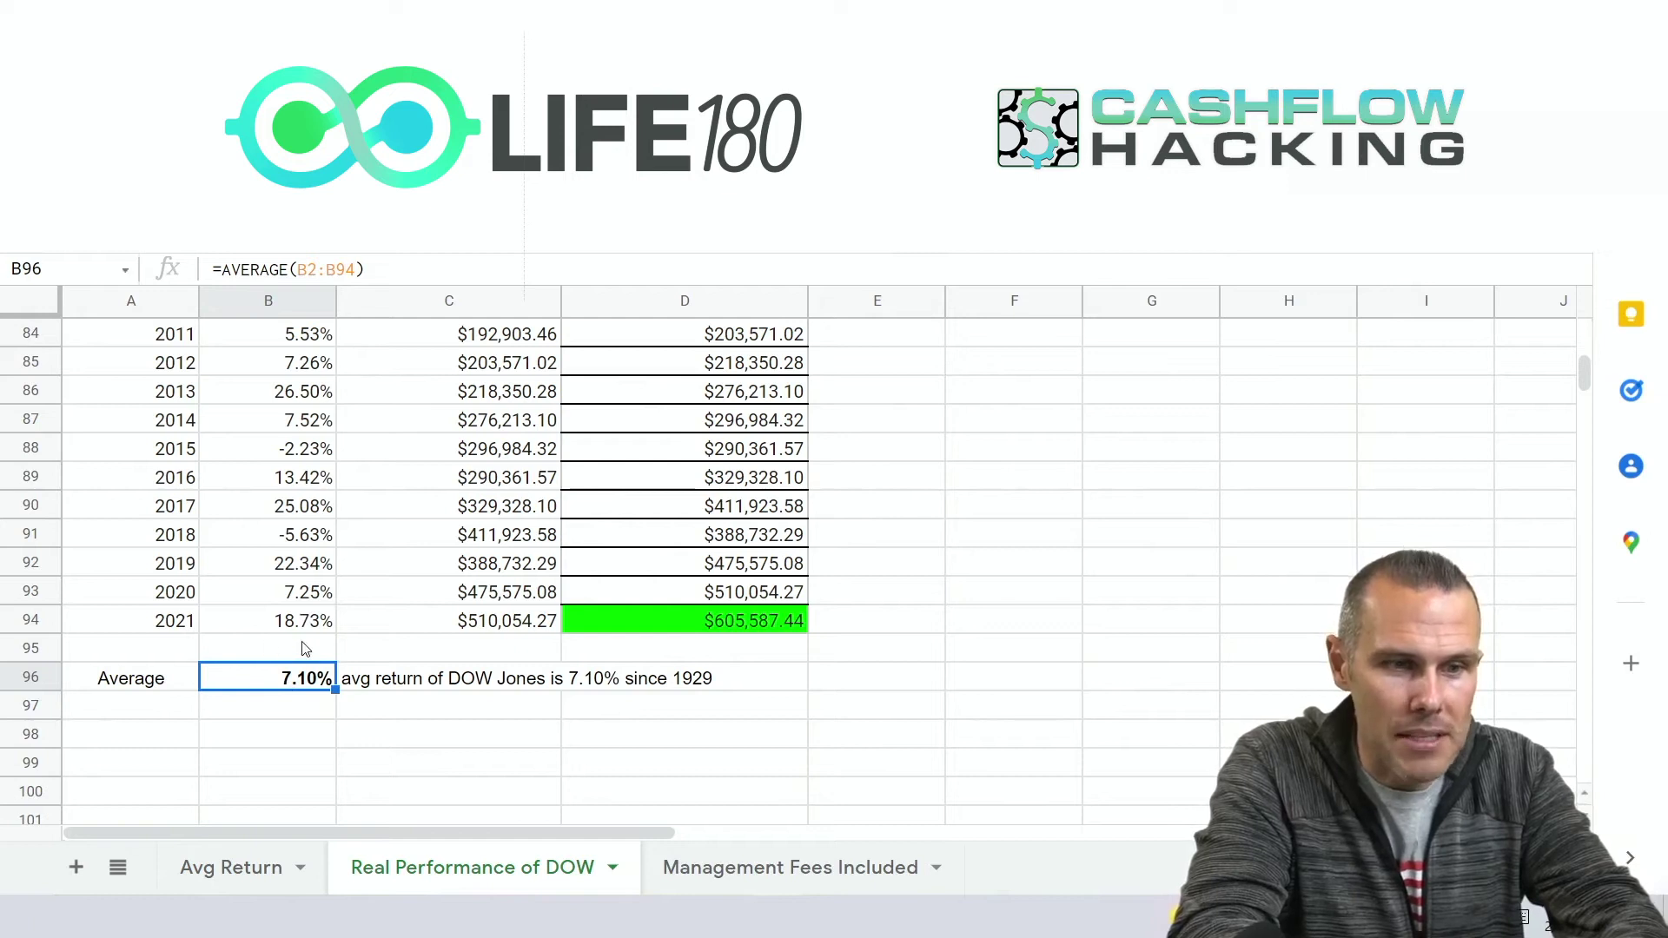
left_click(218, 270)
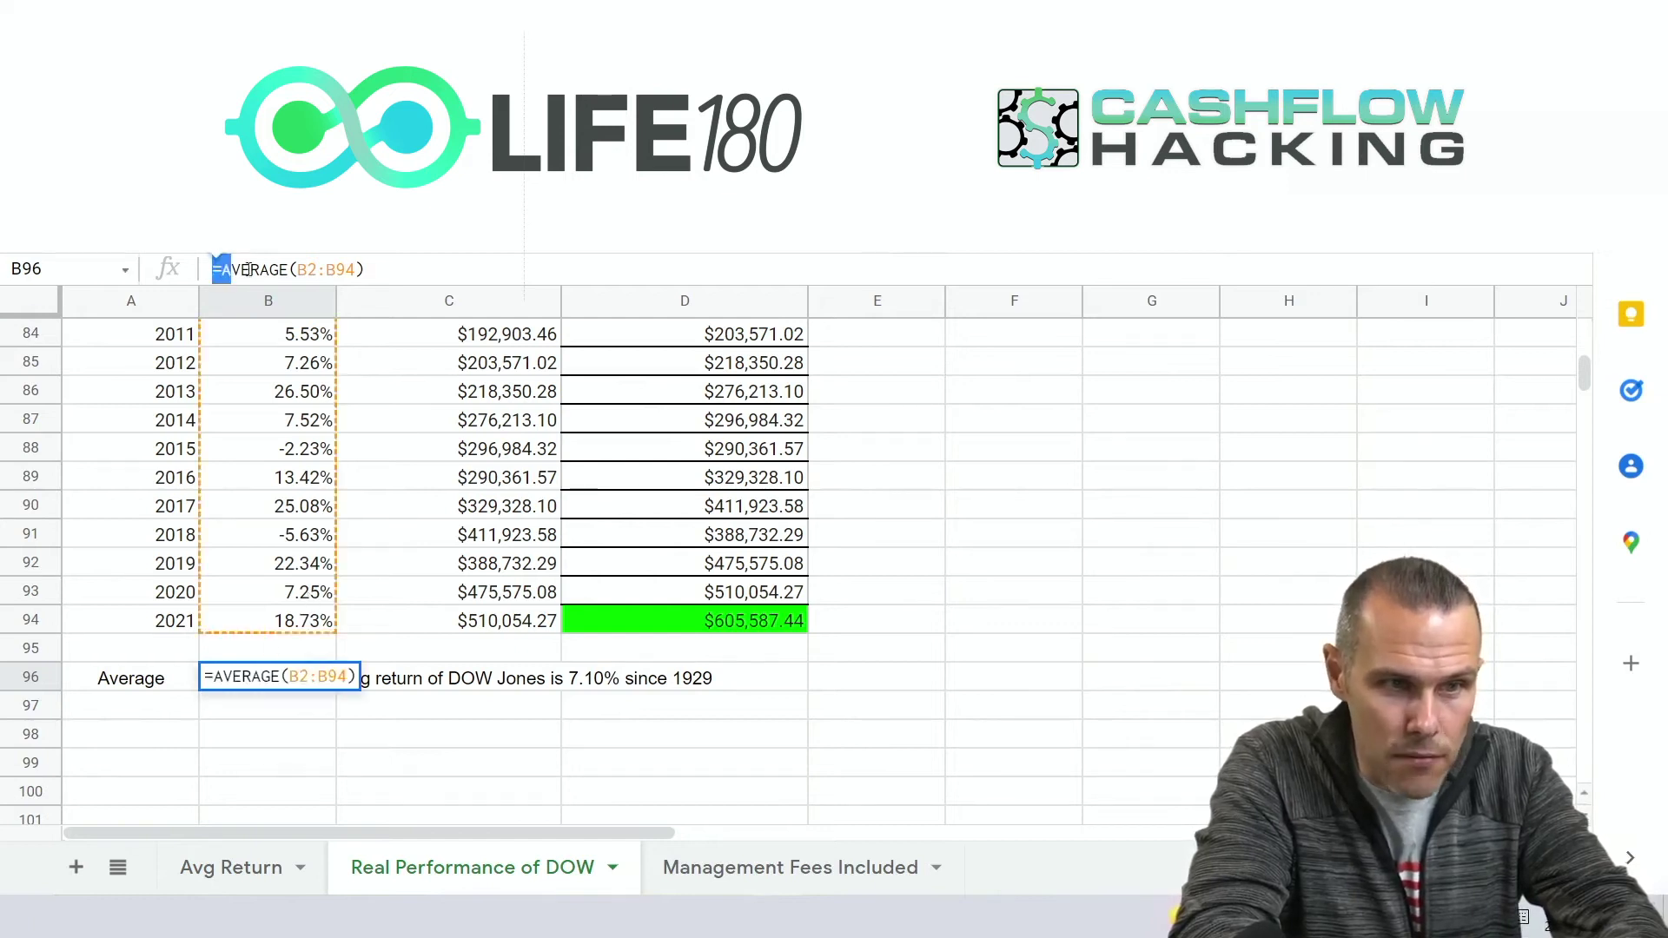
left_click_drag(218, 269, 428, 270)
scroll(305, 540, "up", 20)
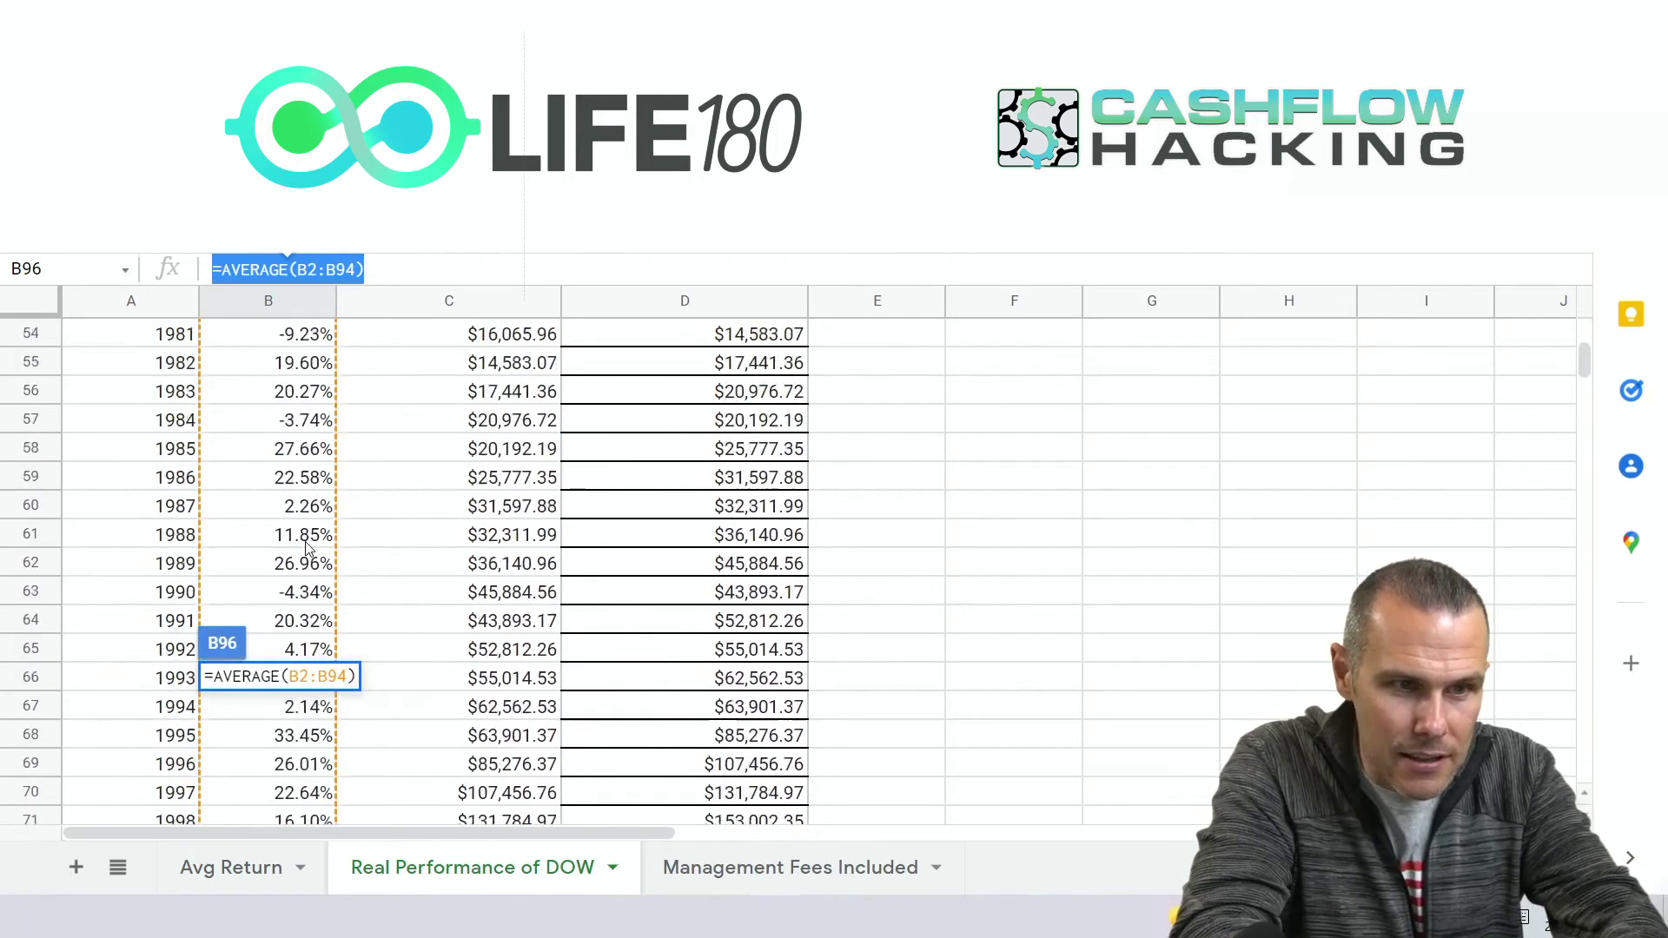
scroll(305, 547, "up", 1)
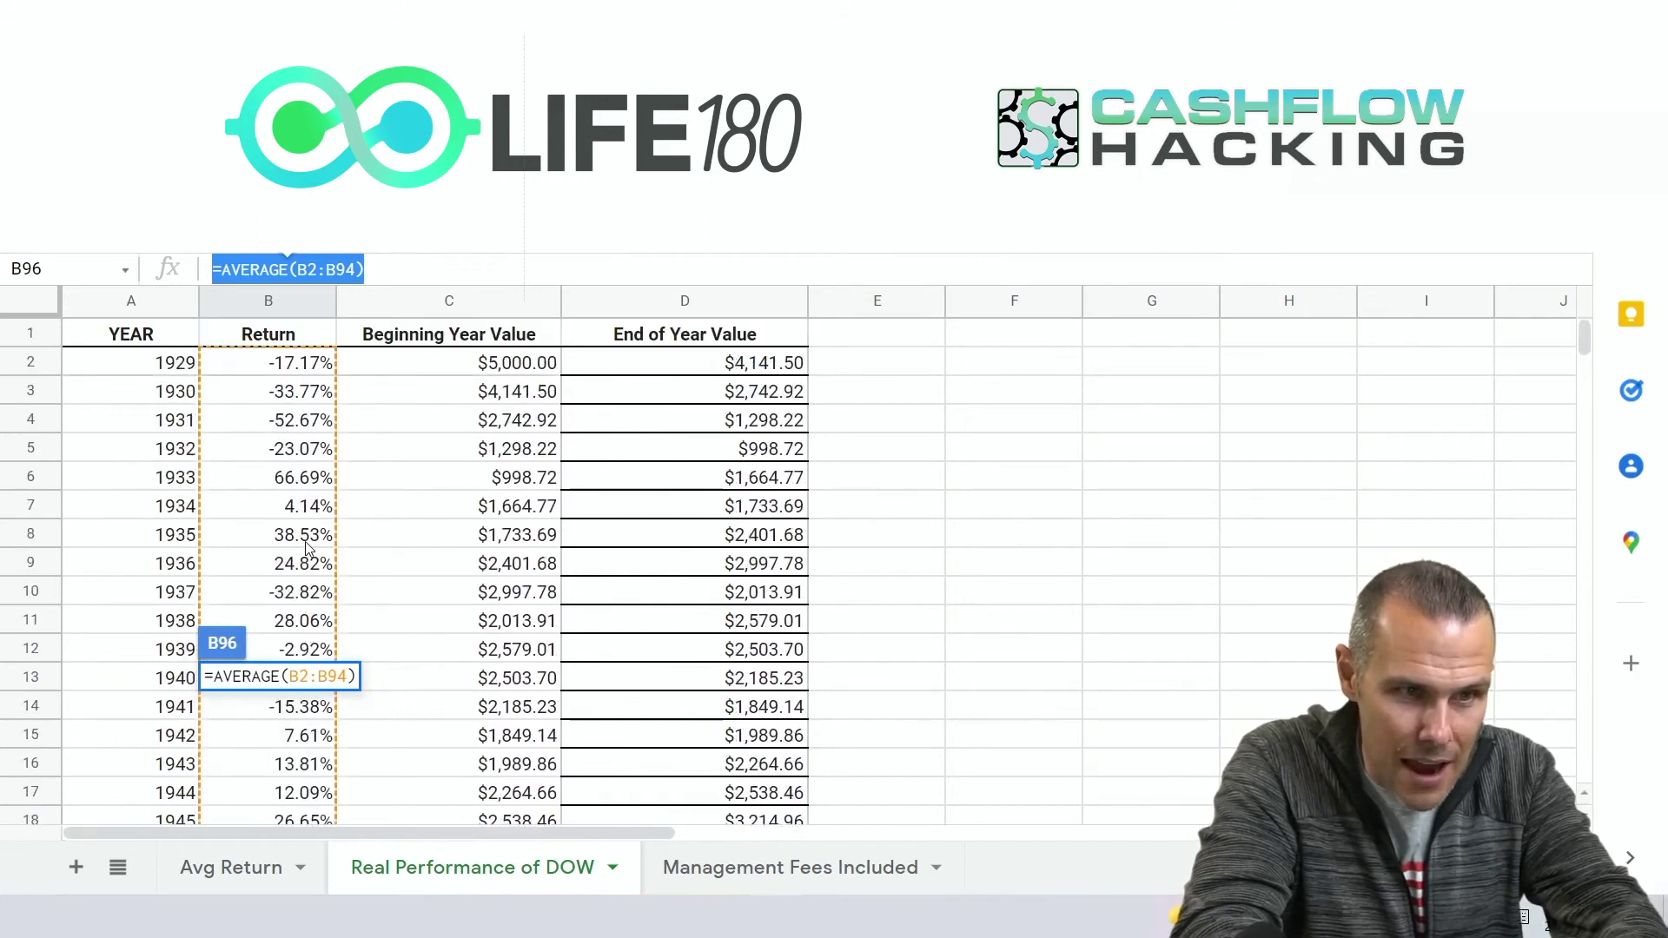
scroll(306, 547, "down", 20)
scroll(309, 548, "up", 4)
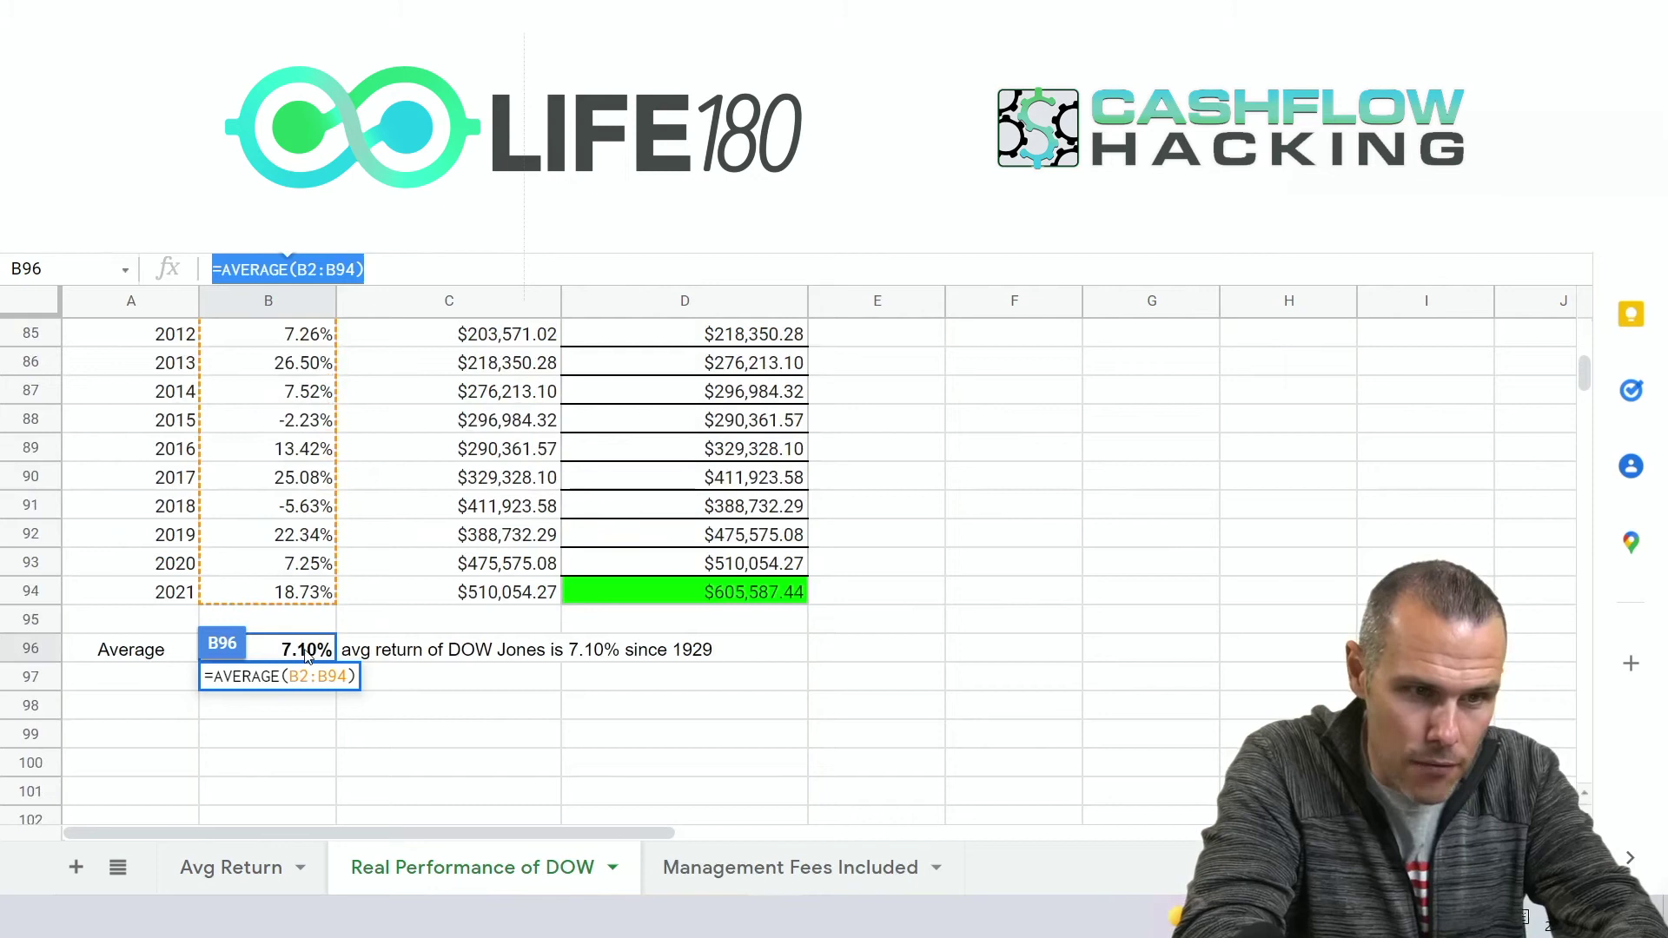
key("Escape")
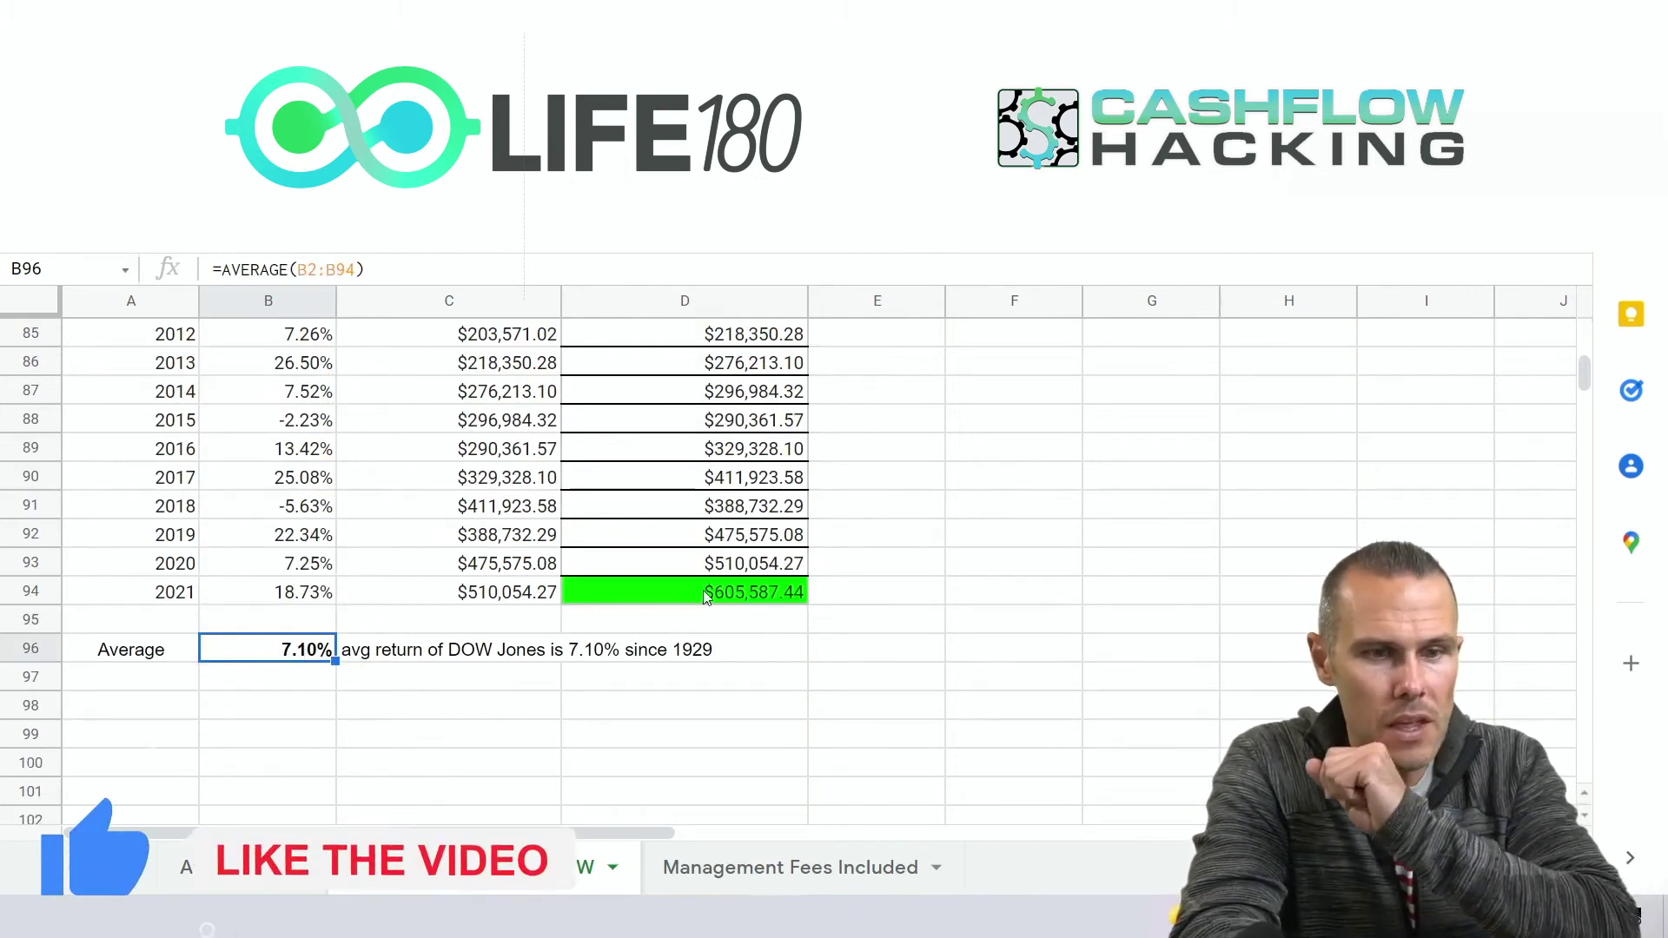
Compare the 2021 end of year value in cell D94 between the Real Performance of DOW and Avg Return sheets
left_click(634, 582)
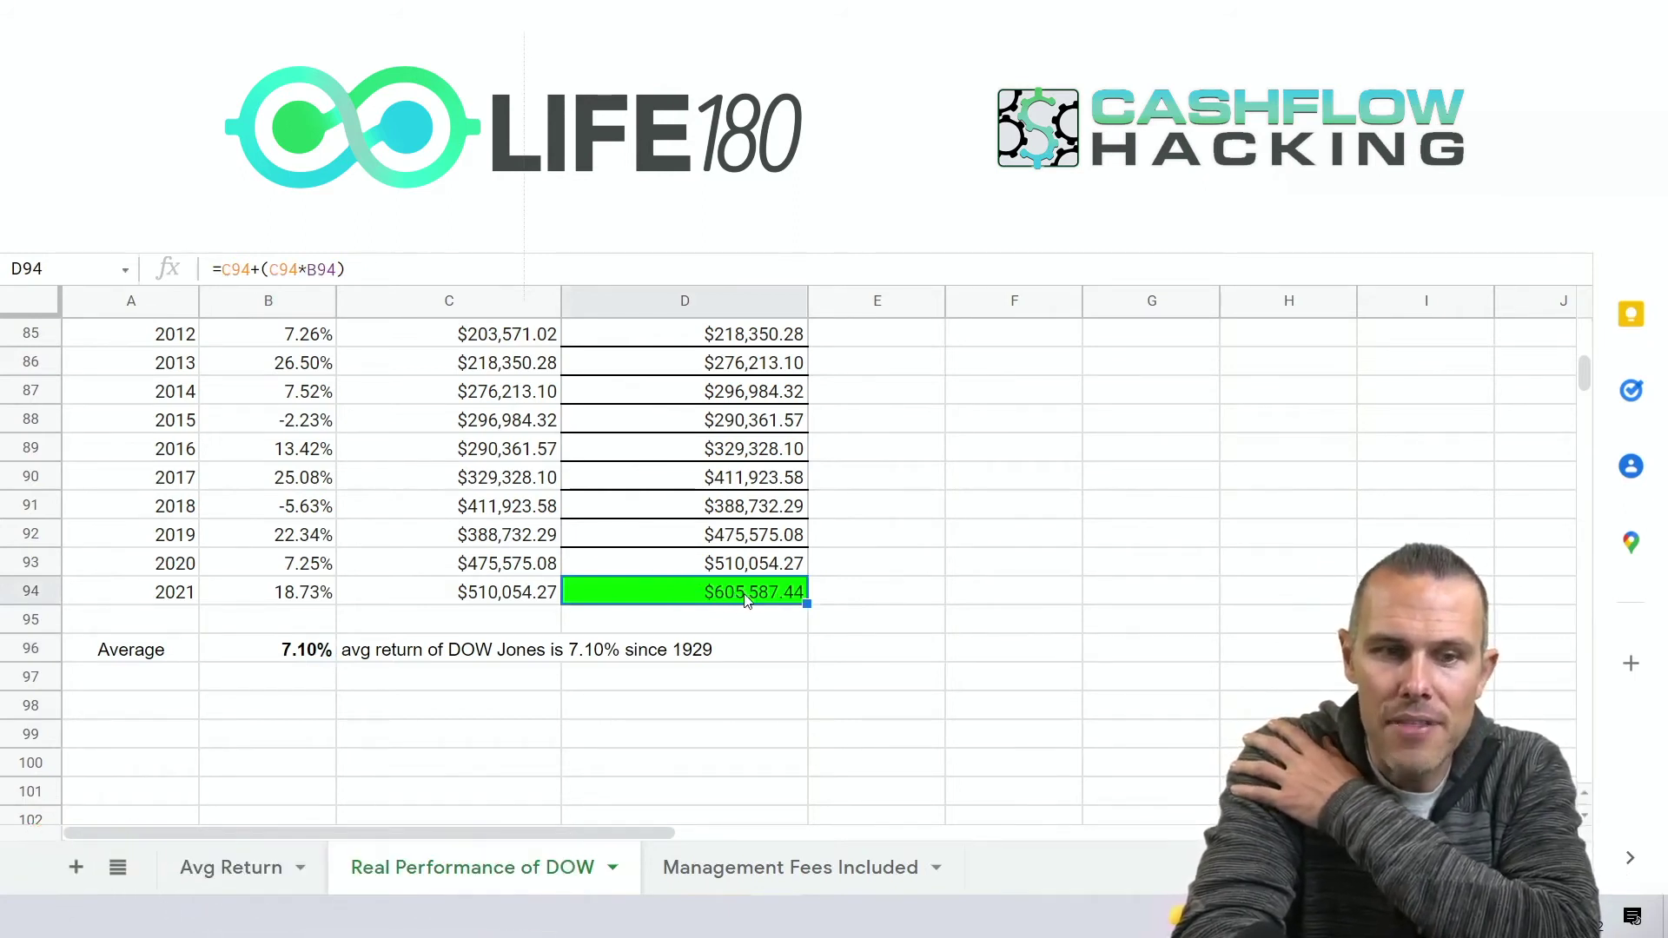
left_click(246, 868)
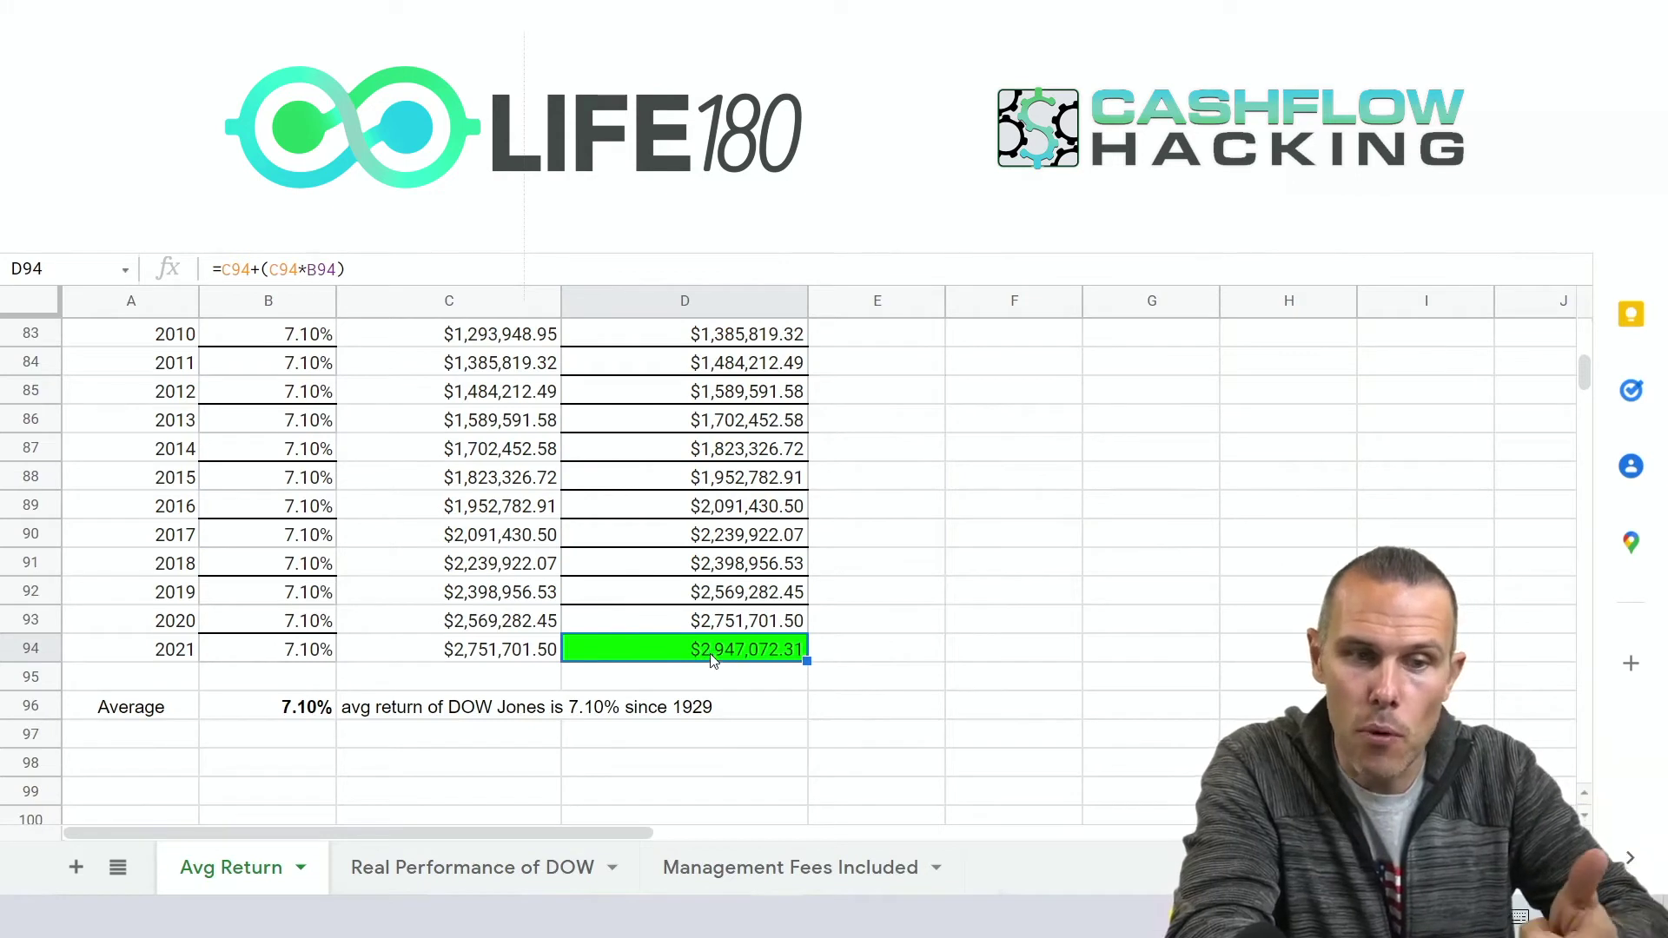
left_click(476, 856)
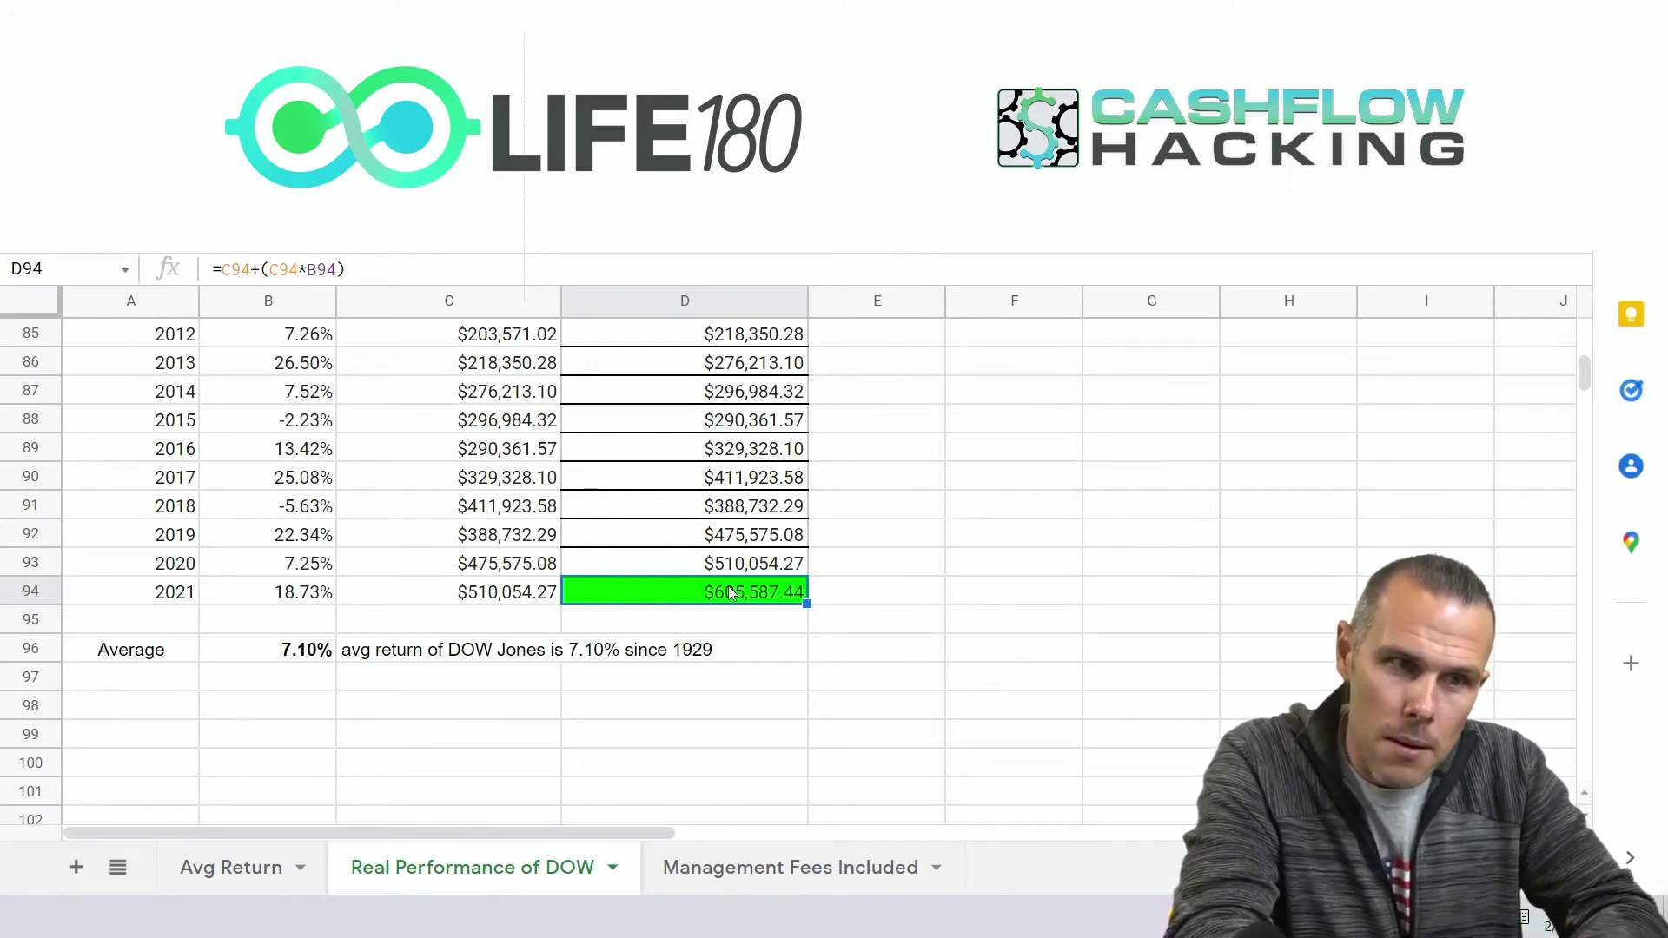
Open the Management Fees Included sheet at its first rows and examine the 1929 fund and management fee in cell C2
left_click(753, 874)
scroll(563, 582, "up", 20)
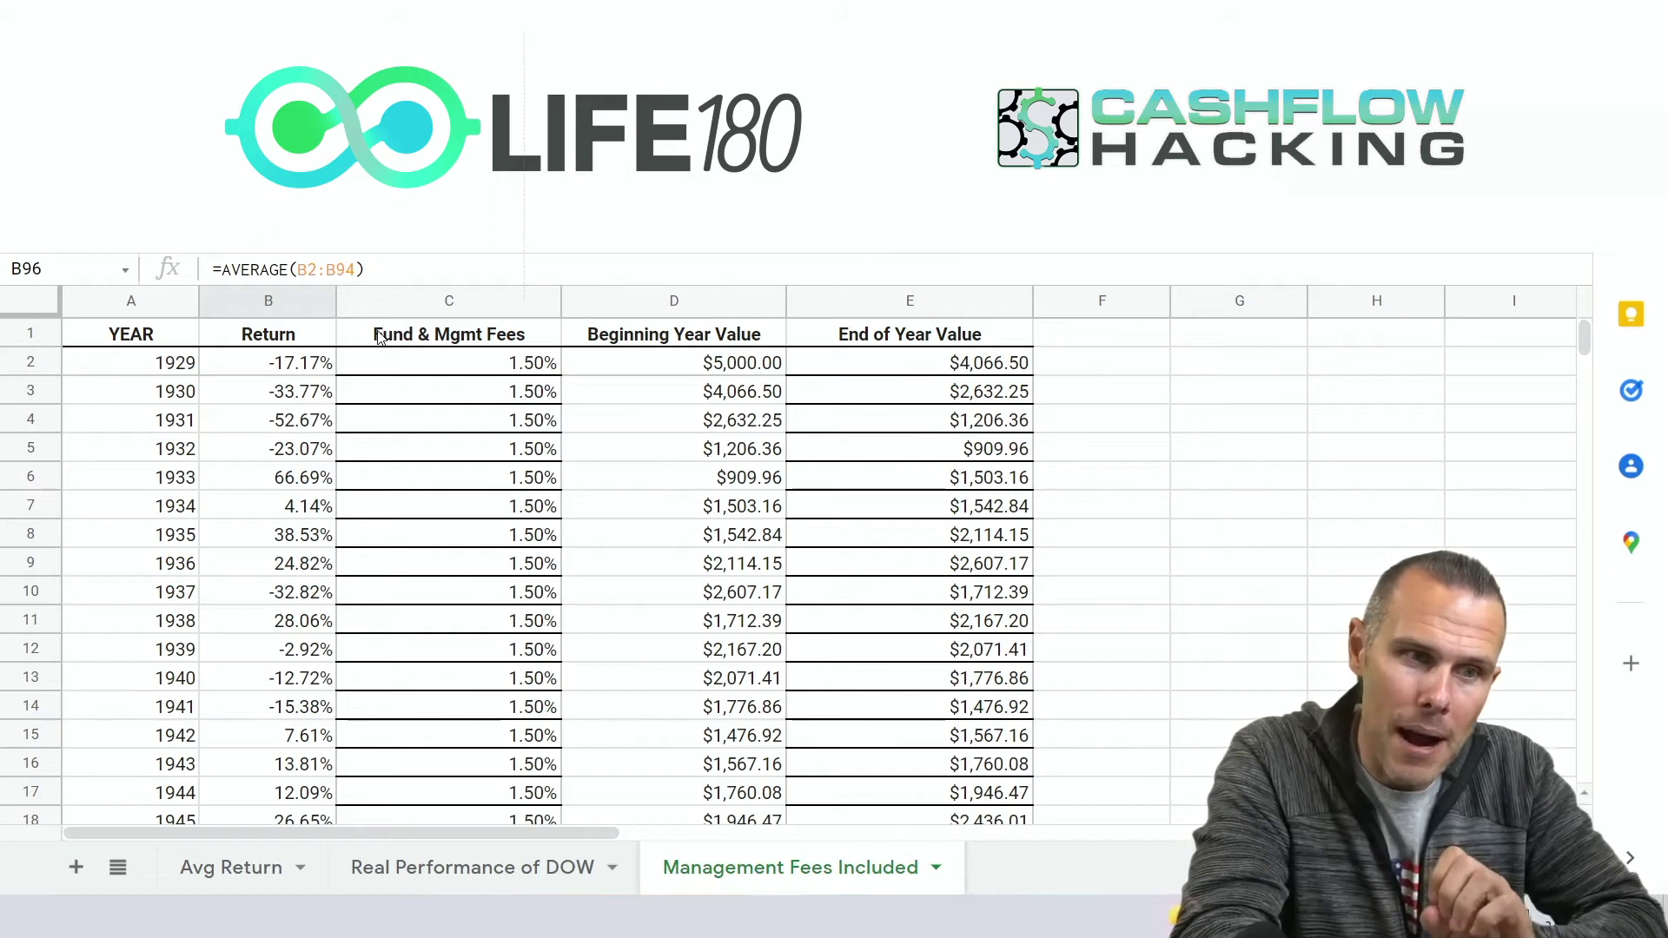
left_click(469, 366)
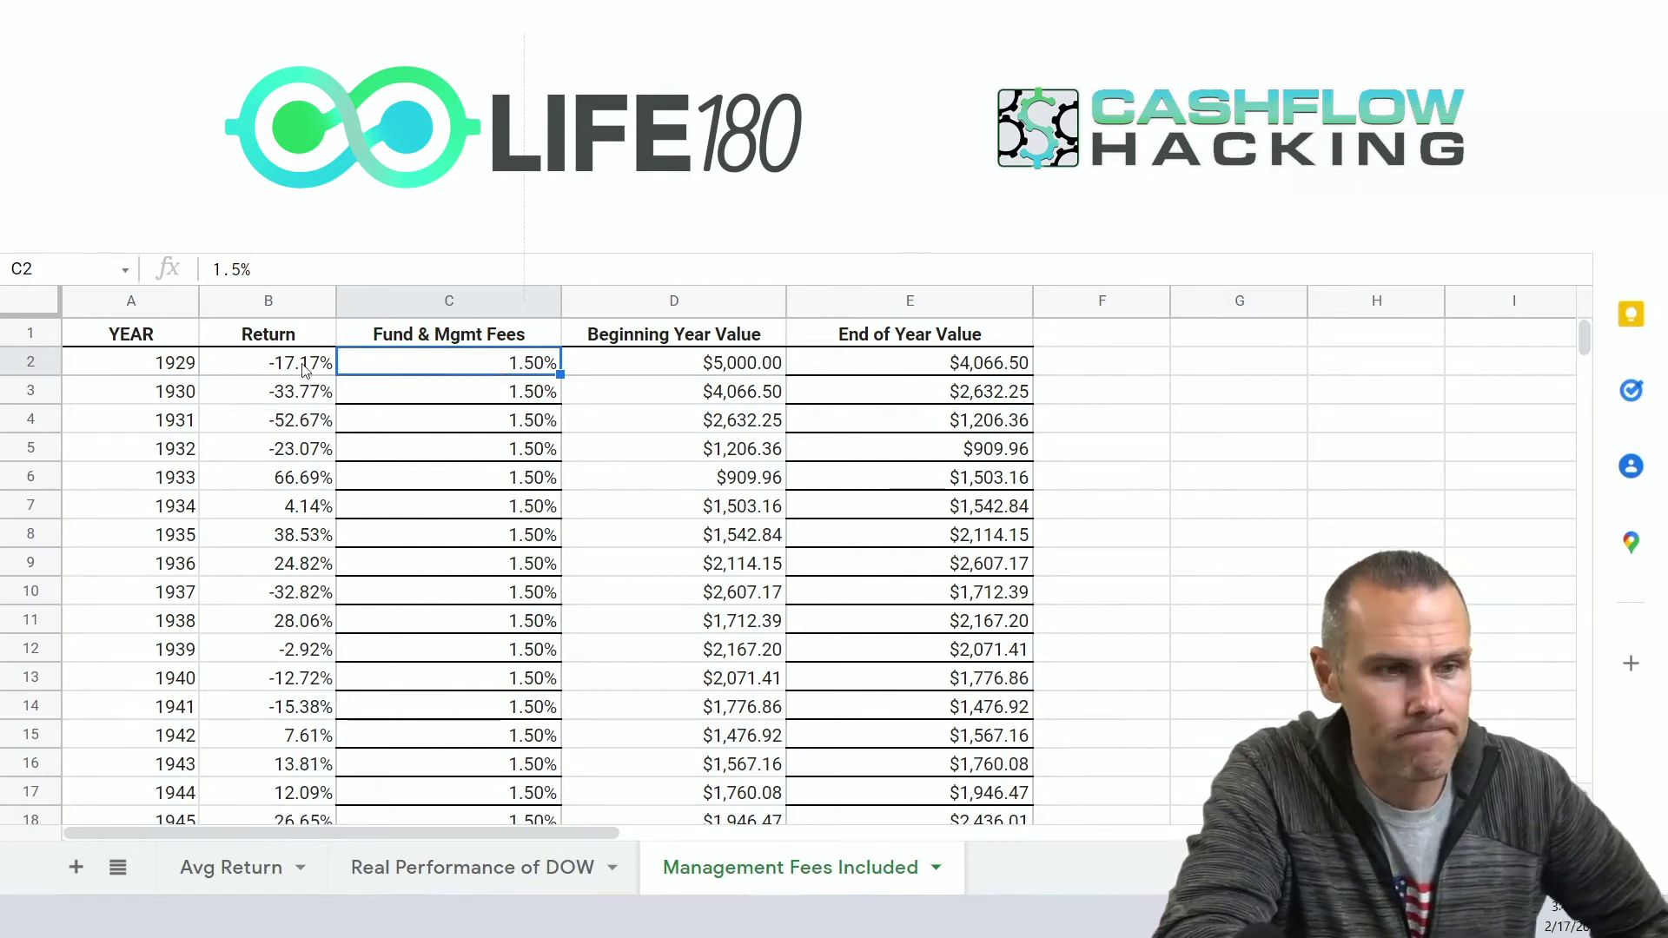
Examine the 1929, 1930 and 1935 returns alongside the 1930 fund and management fee in cell C3
left_click(274, 390)
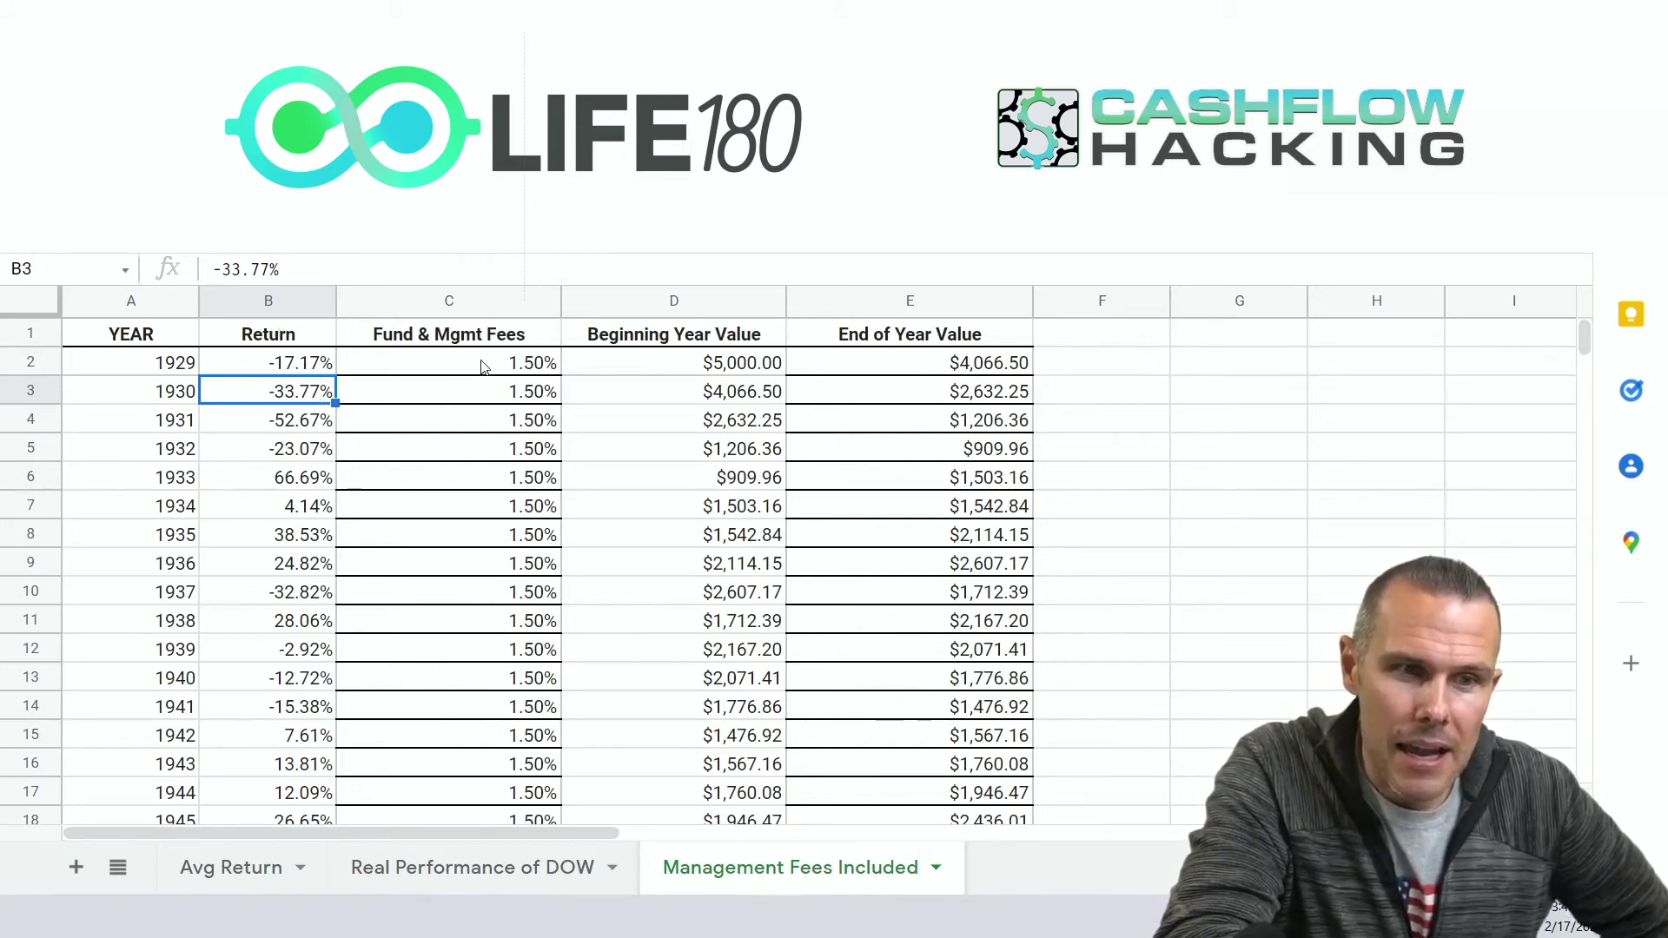
left_click(321, 359)
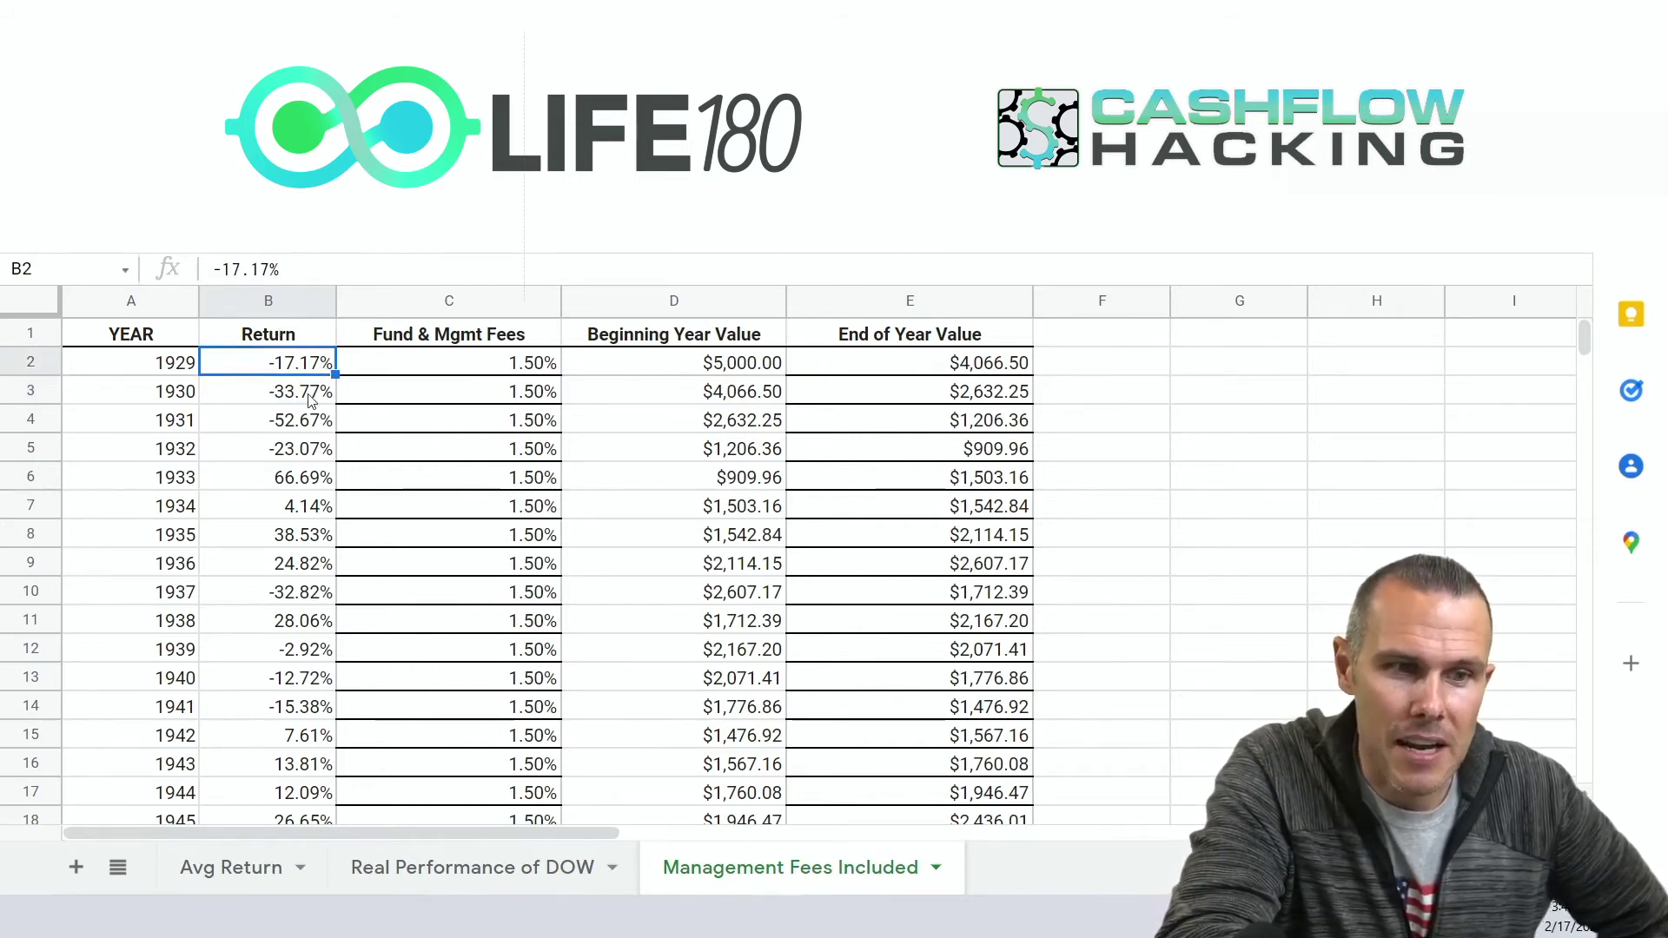
left_click(313, 399)
left_click(522, 401)
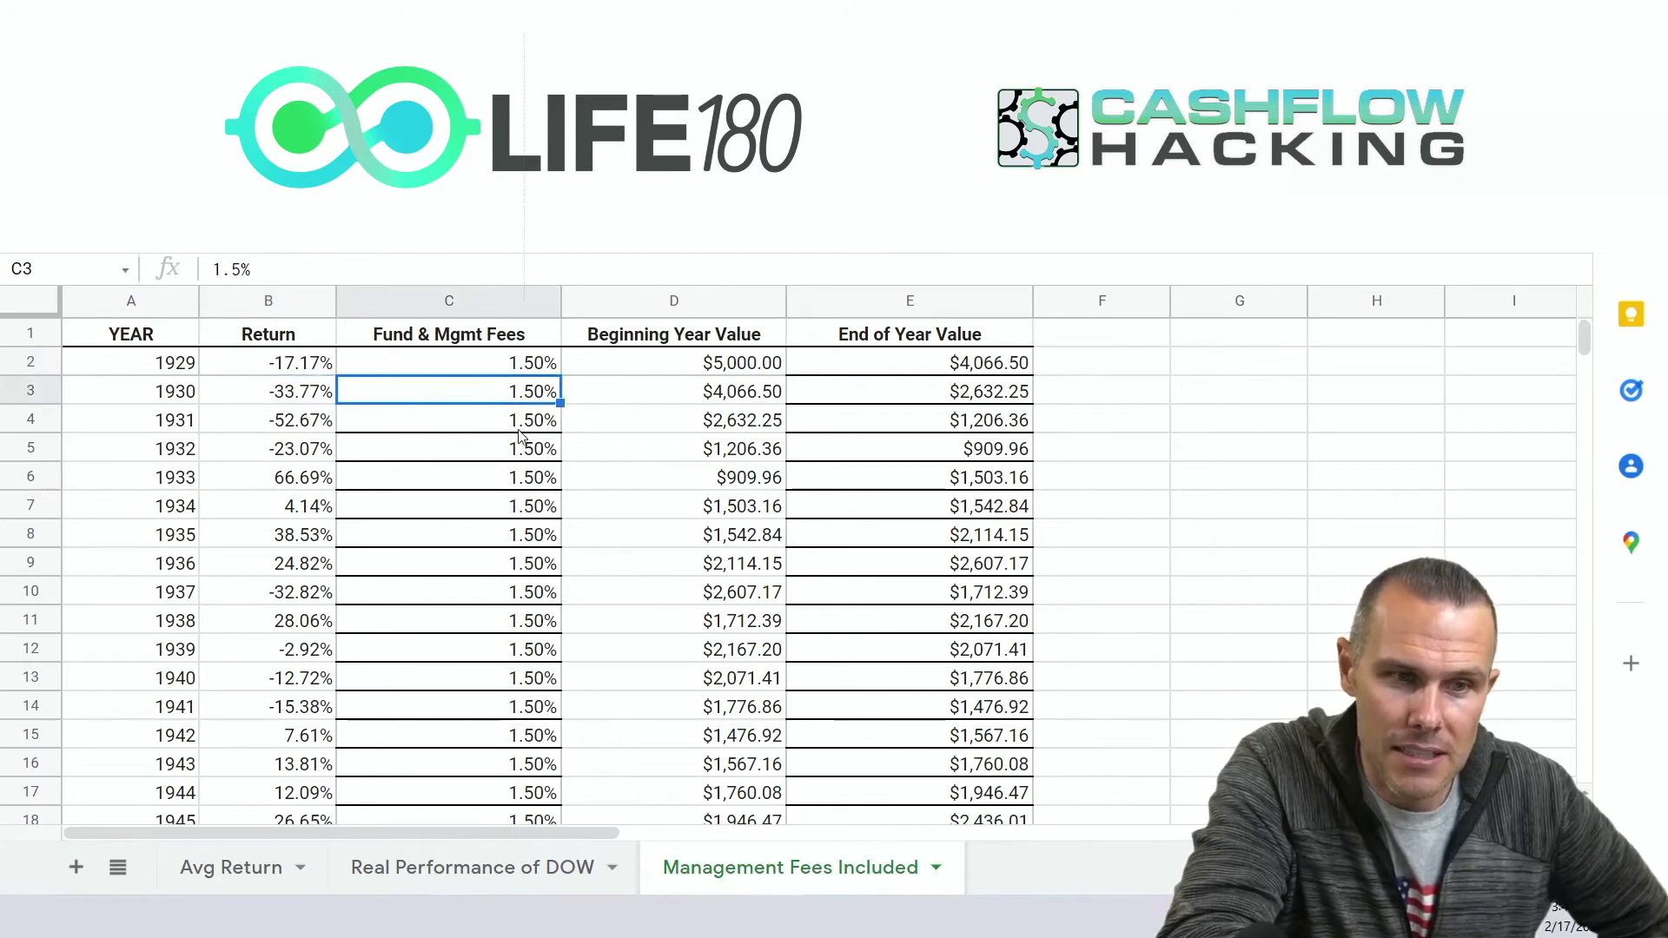
left_click(299, 539)
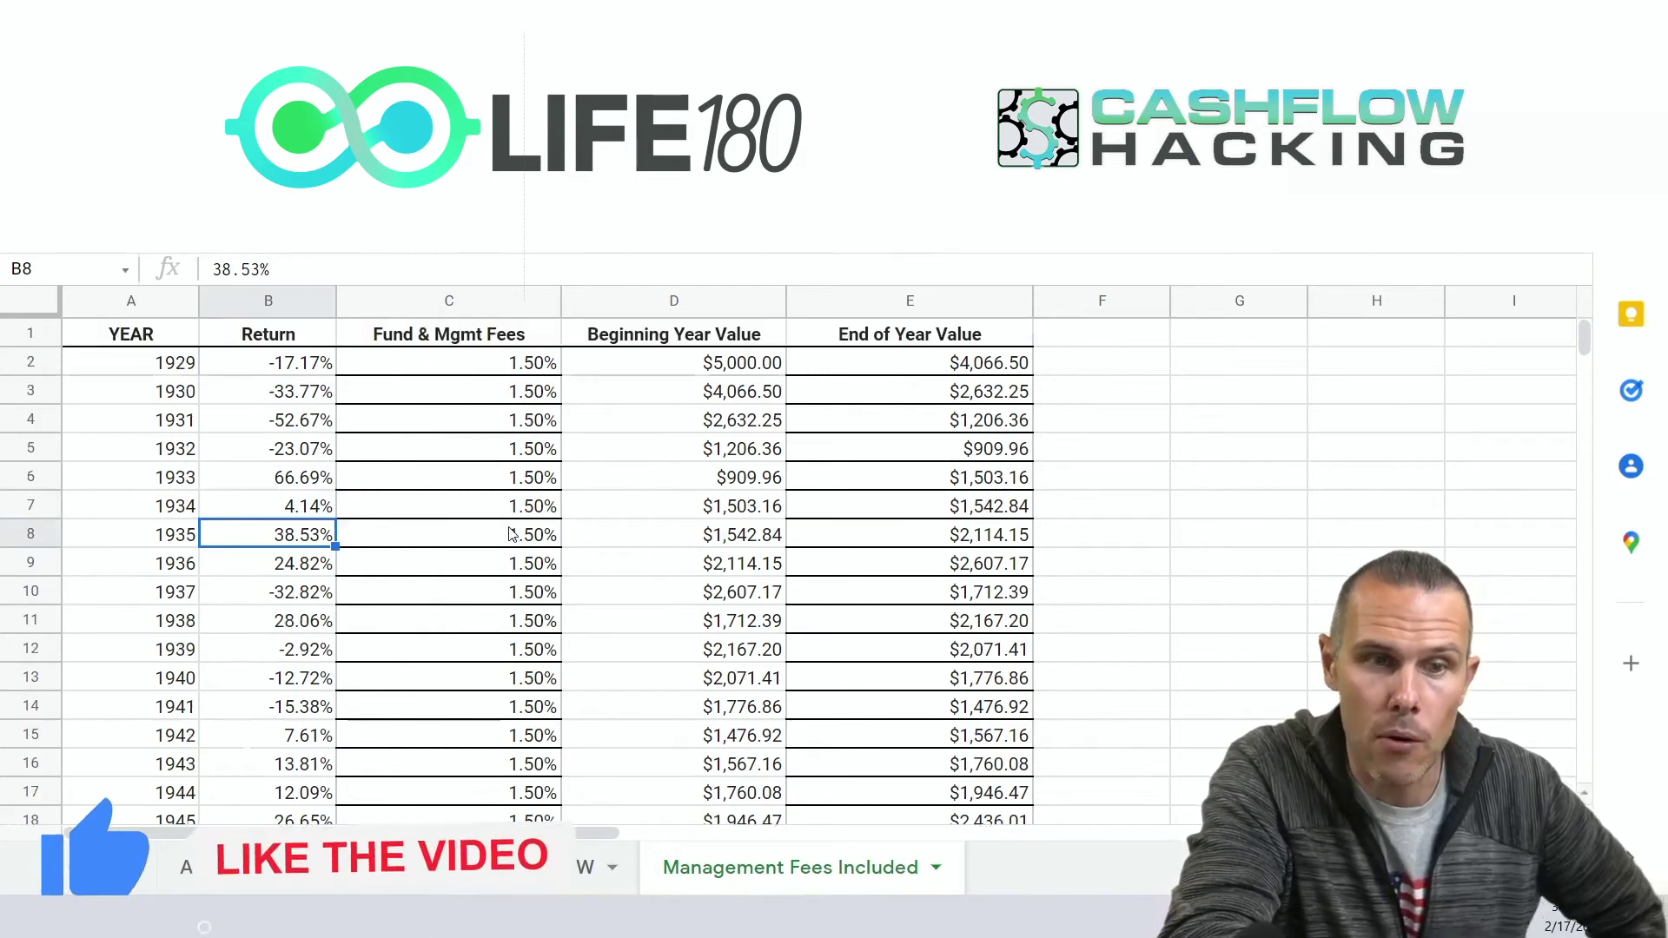
Review the 2021 end of year value on the Avg Return and Real Performance of DOW sheets, and return to Management Fees Included
left_click(252, 867)
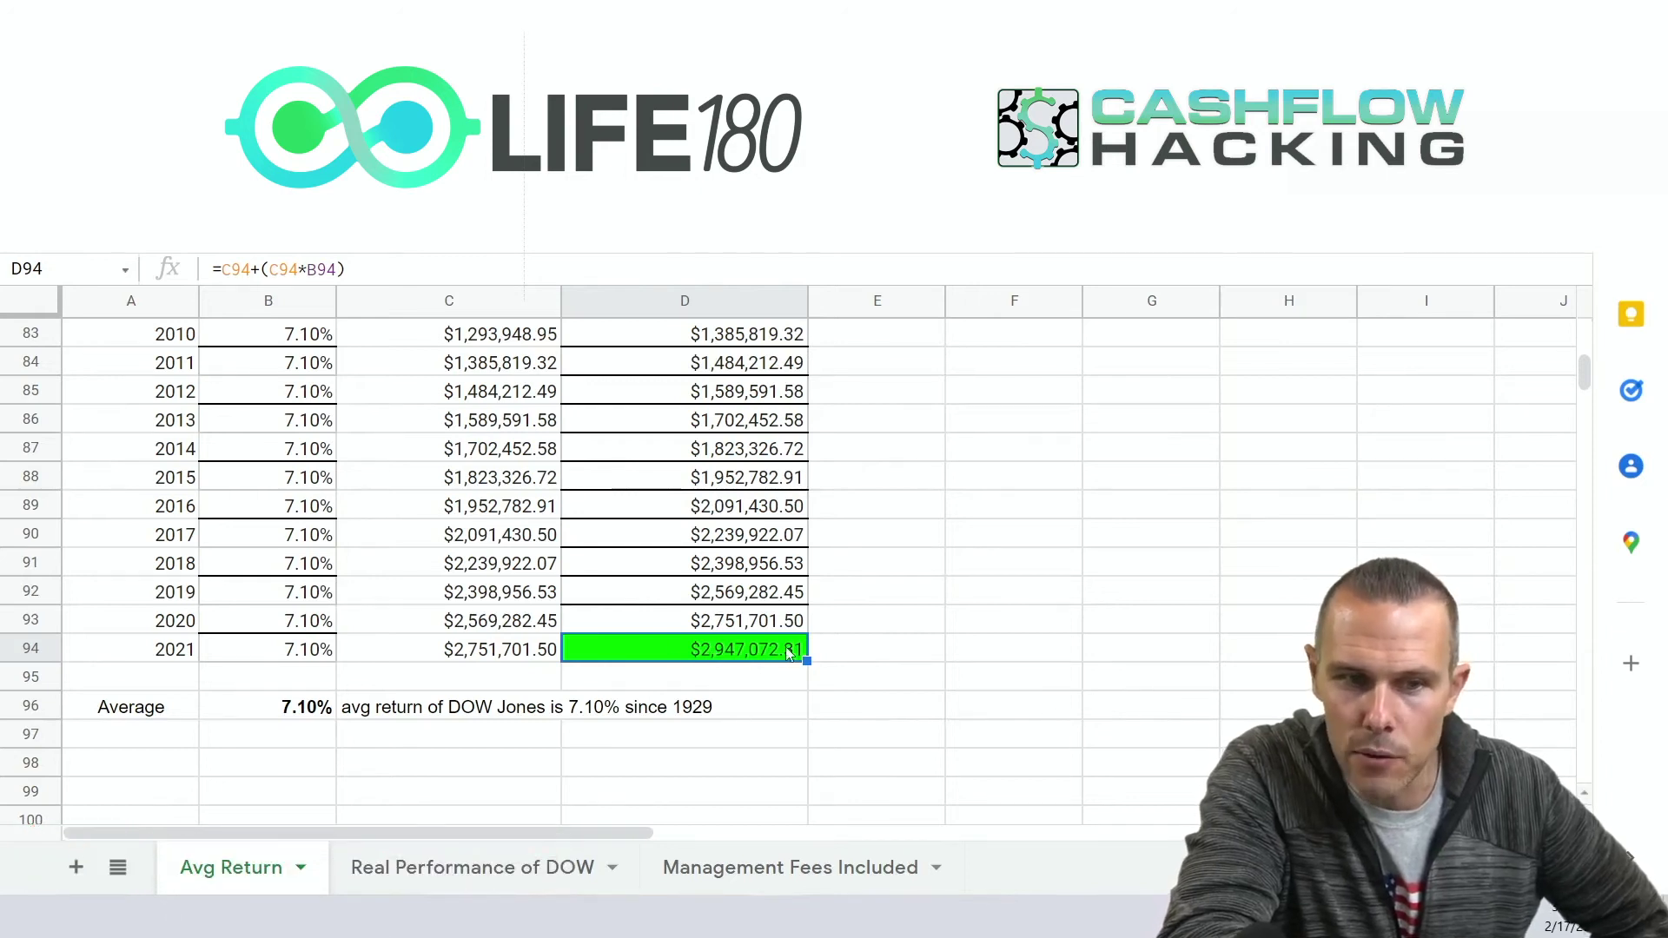
left_click(462, 873)
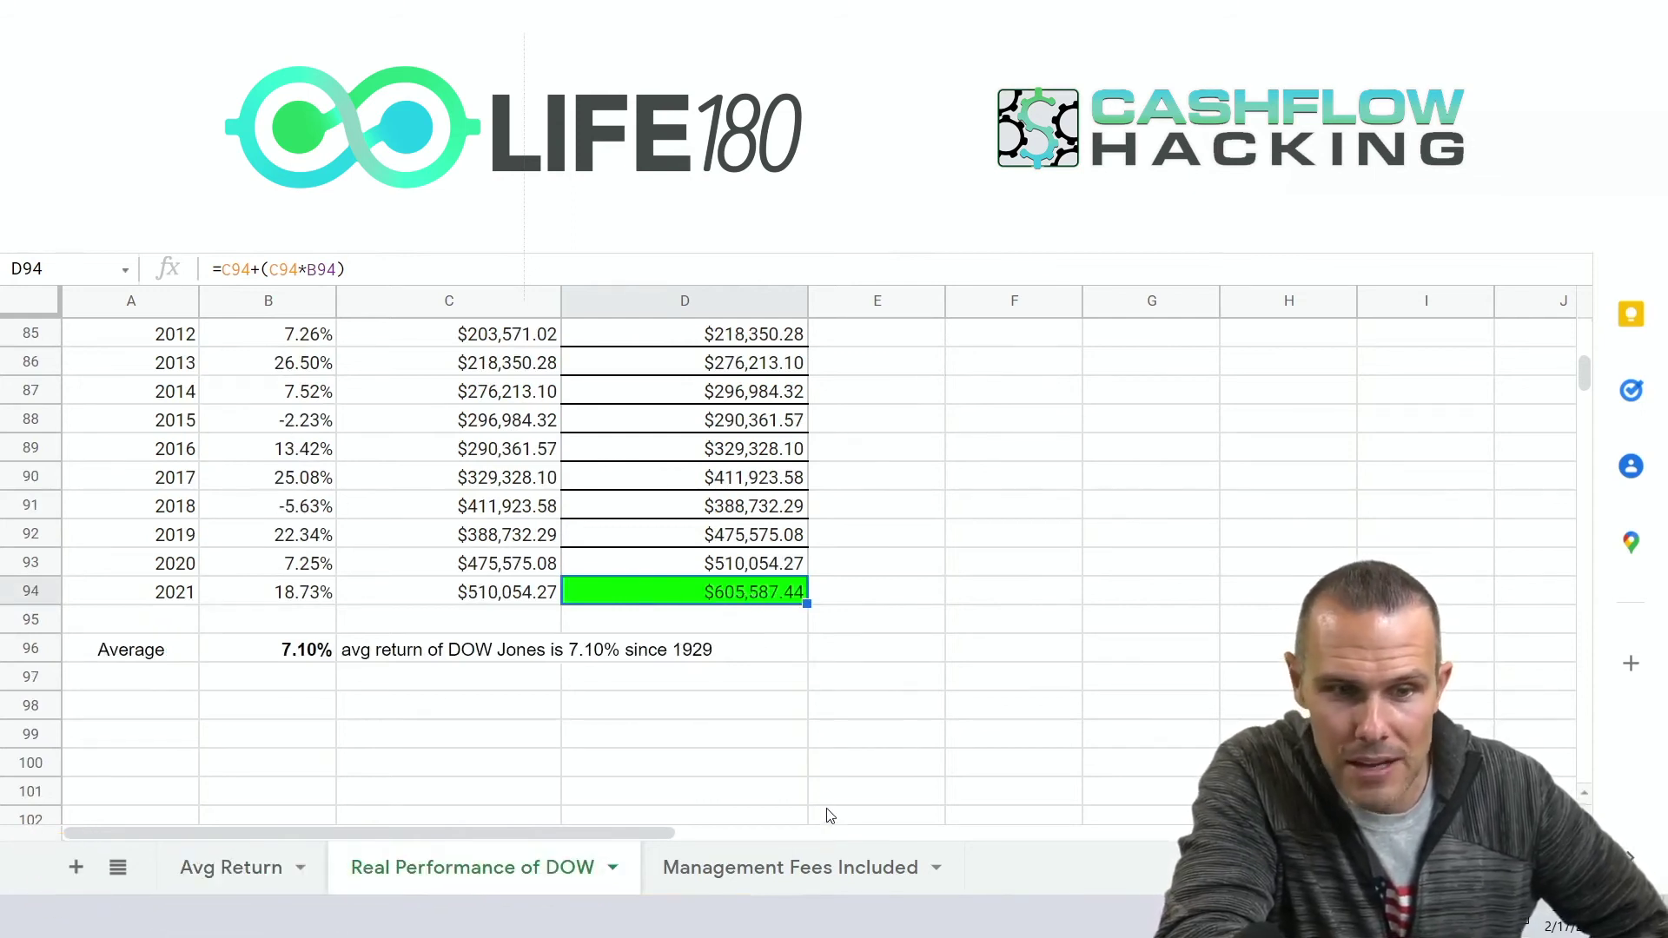
left_click(813, 866)
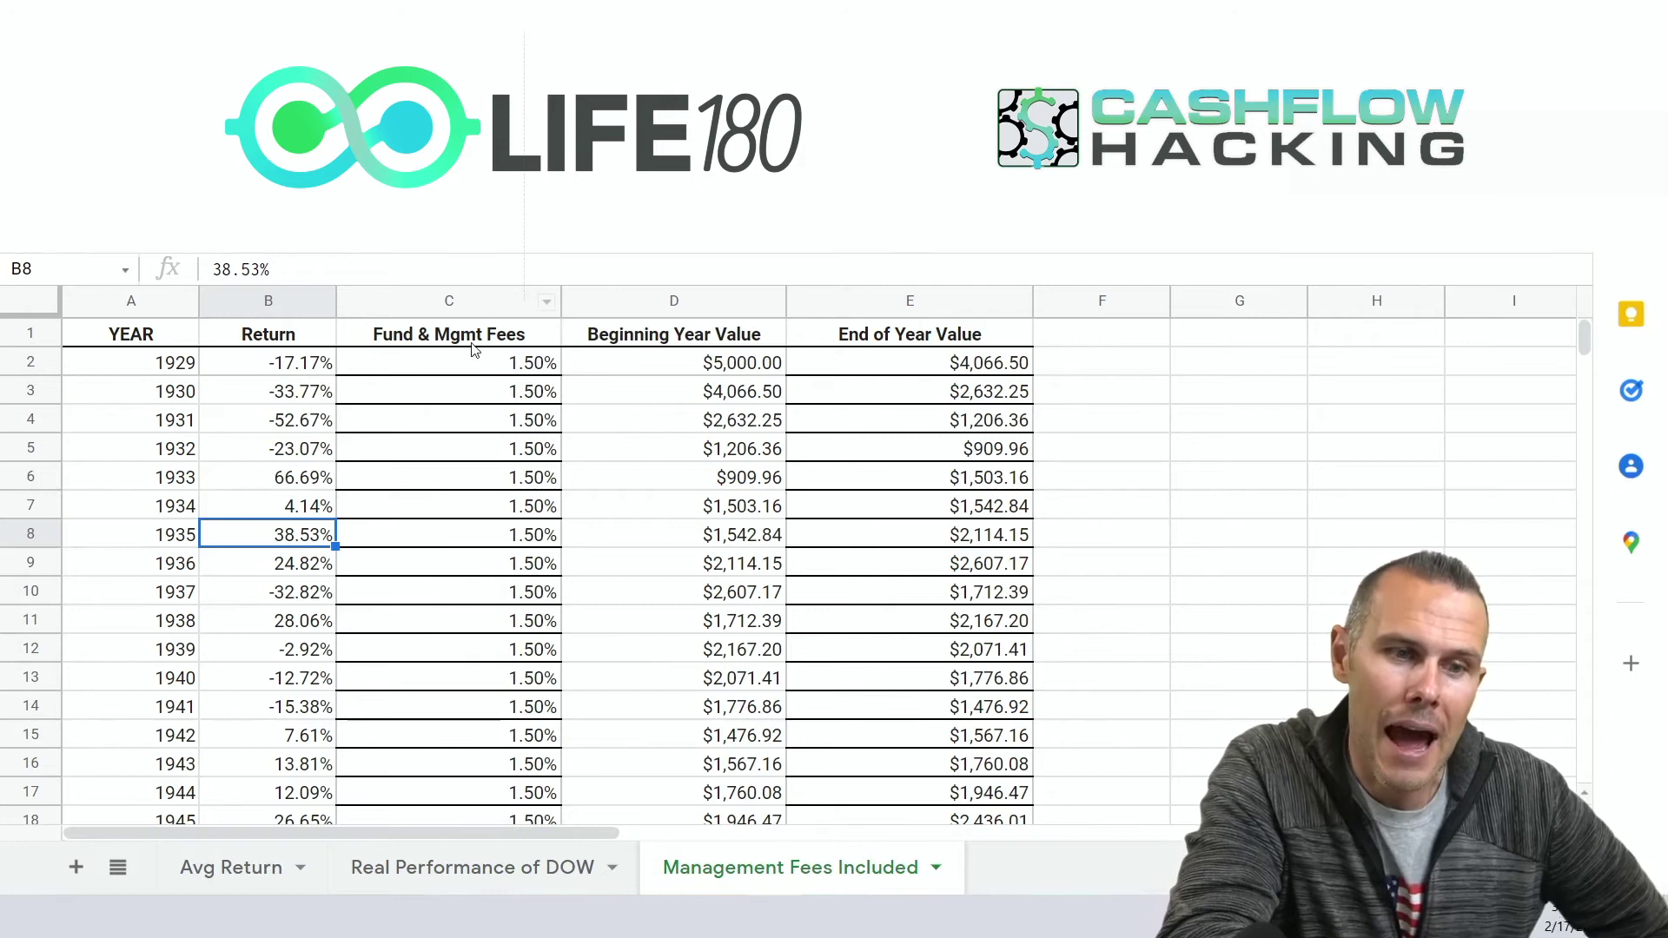
Follow the yearly values with fees down to the 2021 row and select its end of year value in E94
scroll(1002, 530, "down", 3)
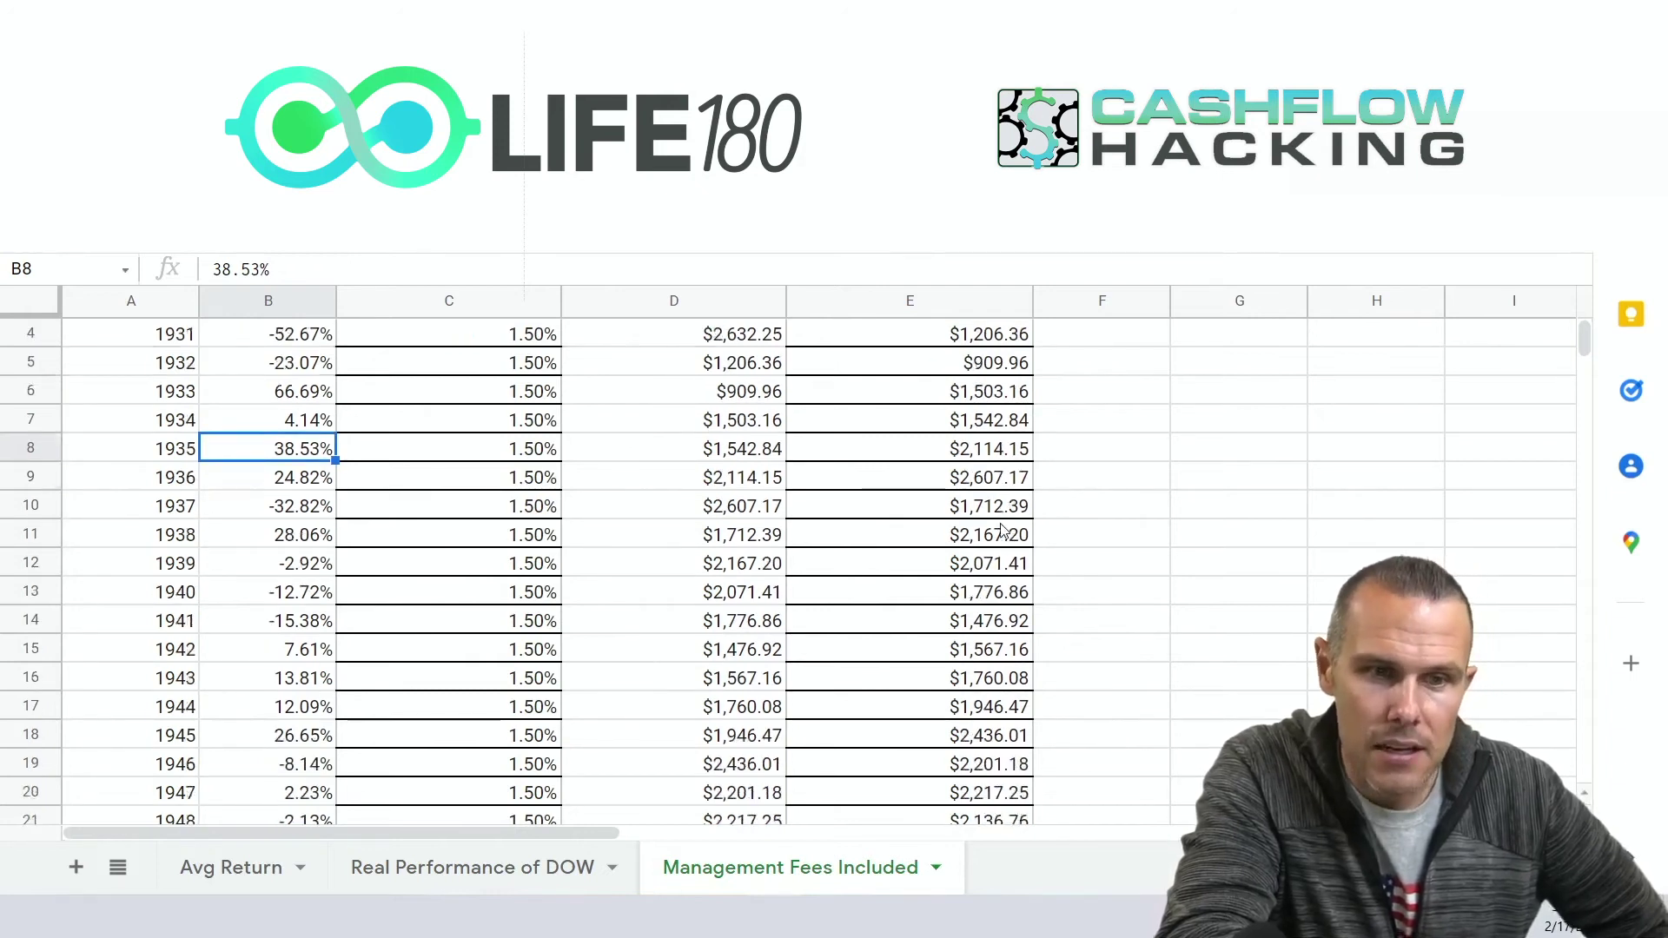
scroll(1001, 530, "down", 5)
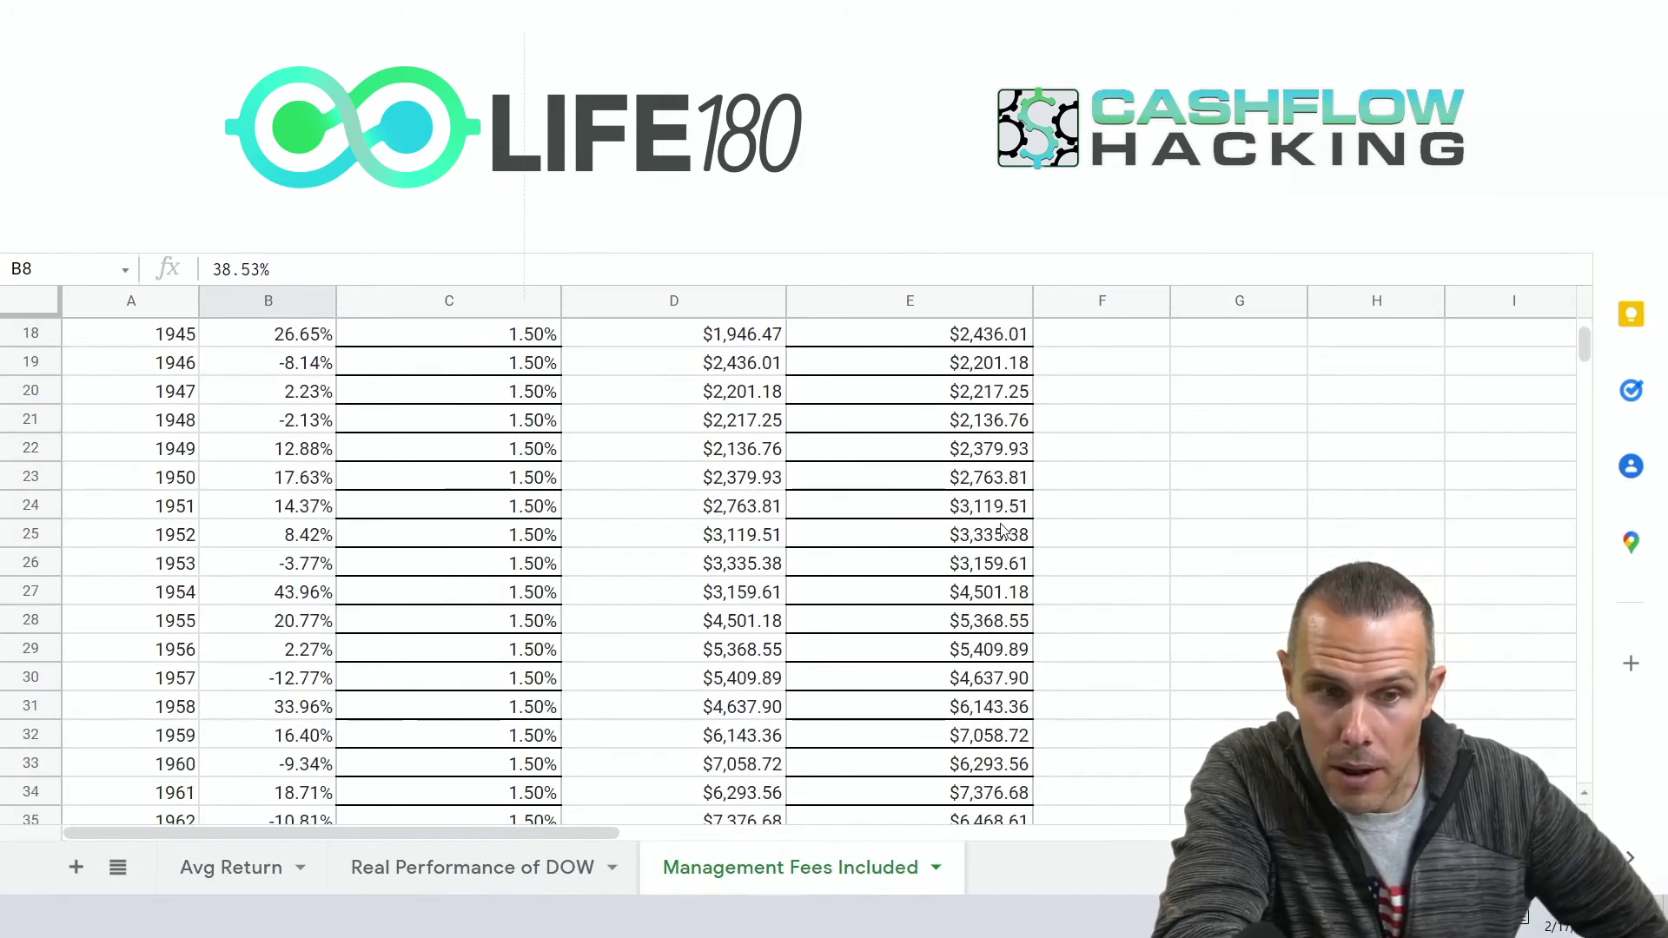
scroll(1002, 530, "down", 6)
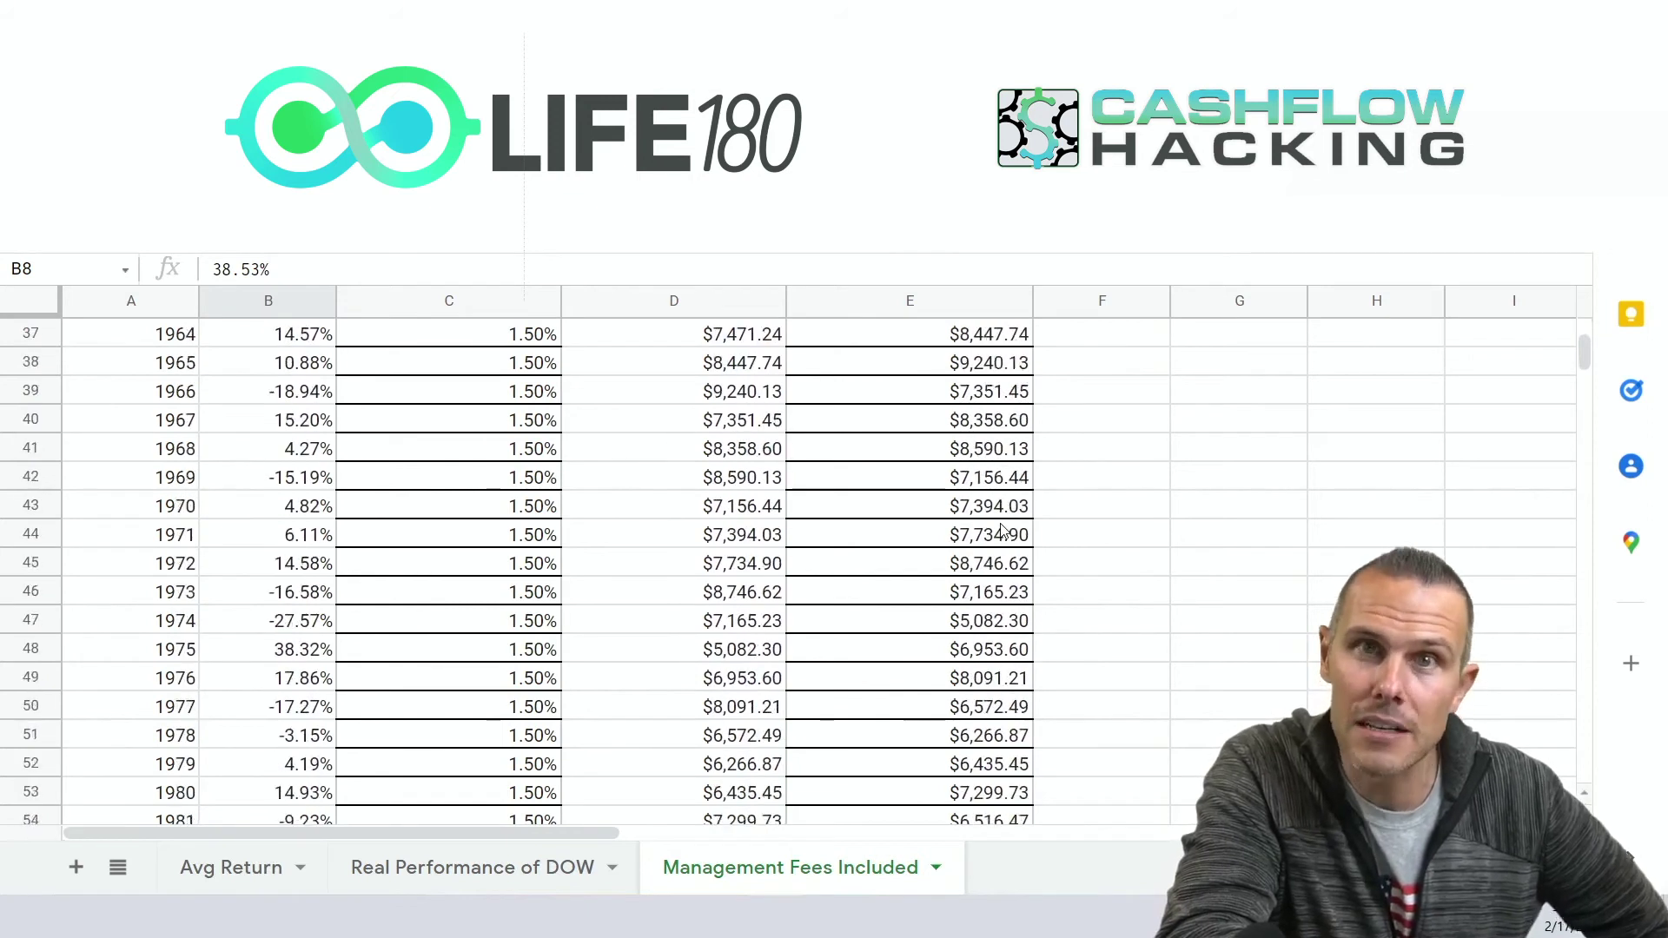
scroll(1001, 530, "down", 8)
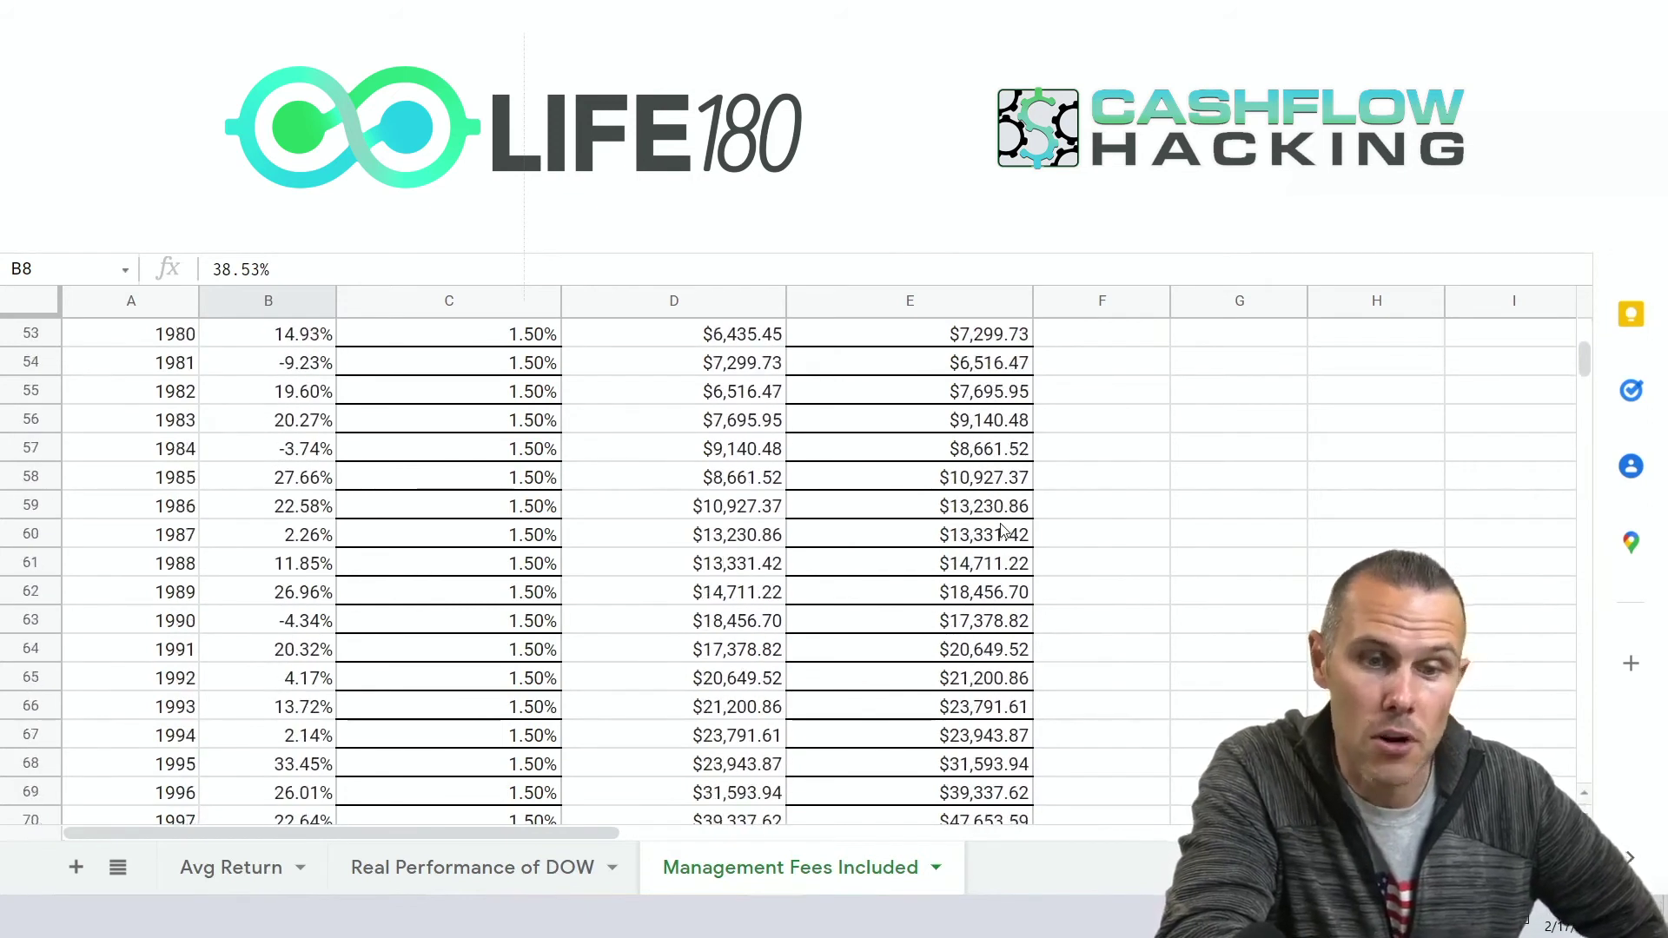
scroll(868, 637, "down", 2)
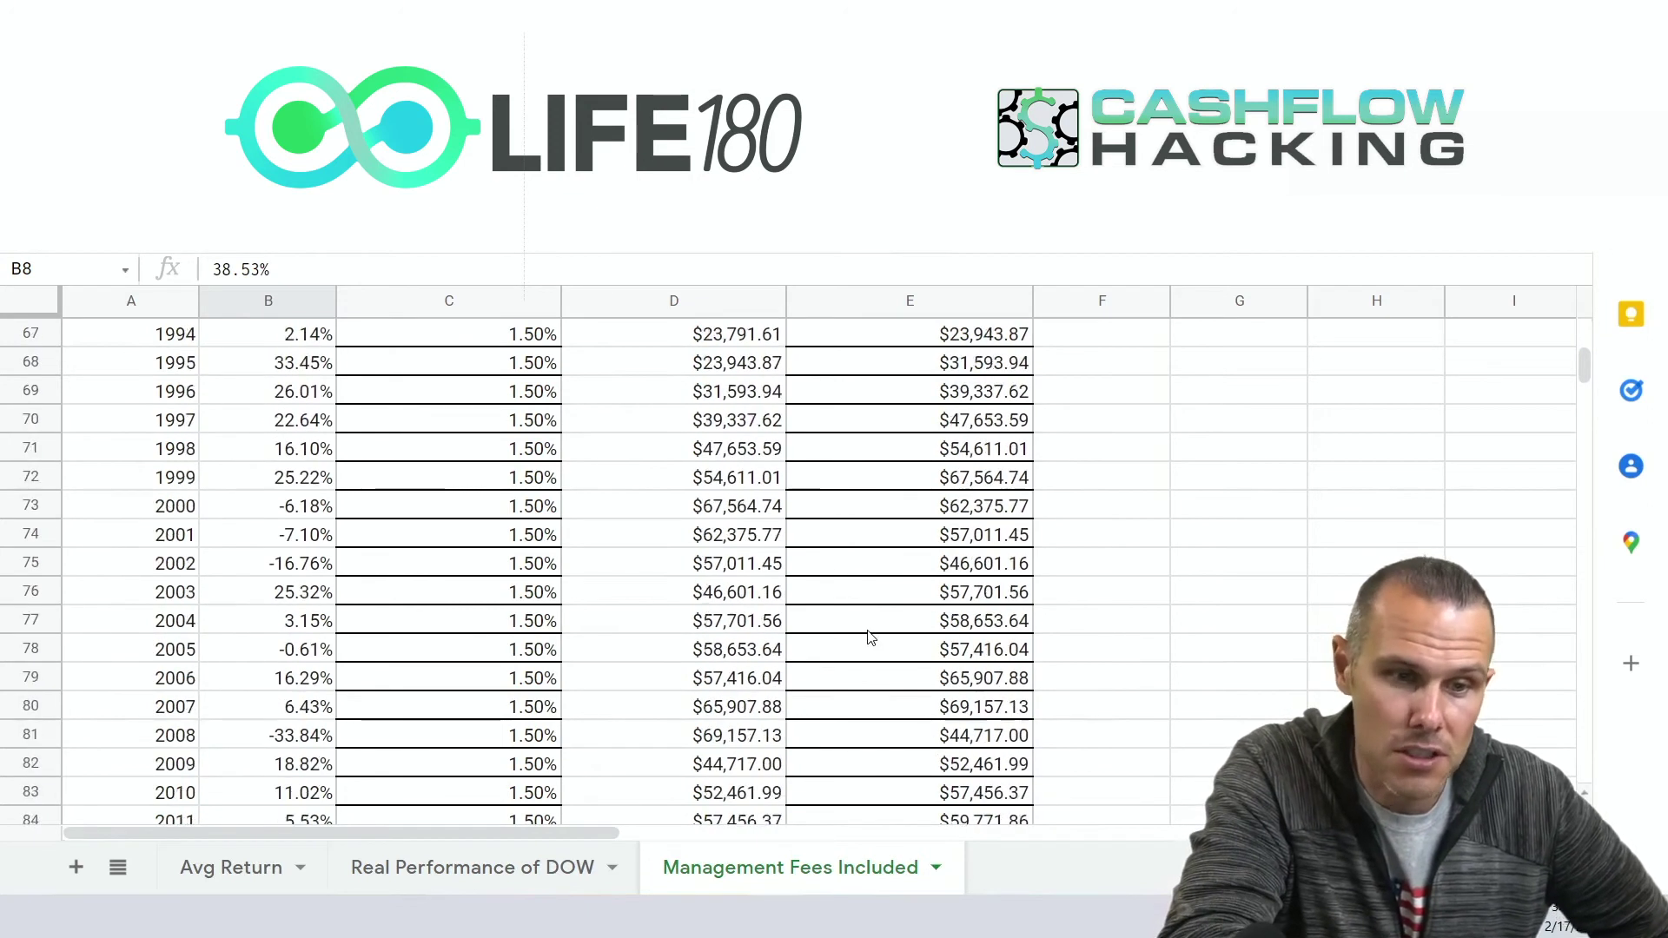
scroll(869, 637, "down", 7)
scroll(869, 635, "up", 1)
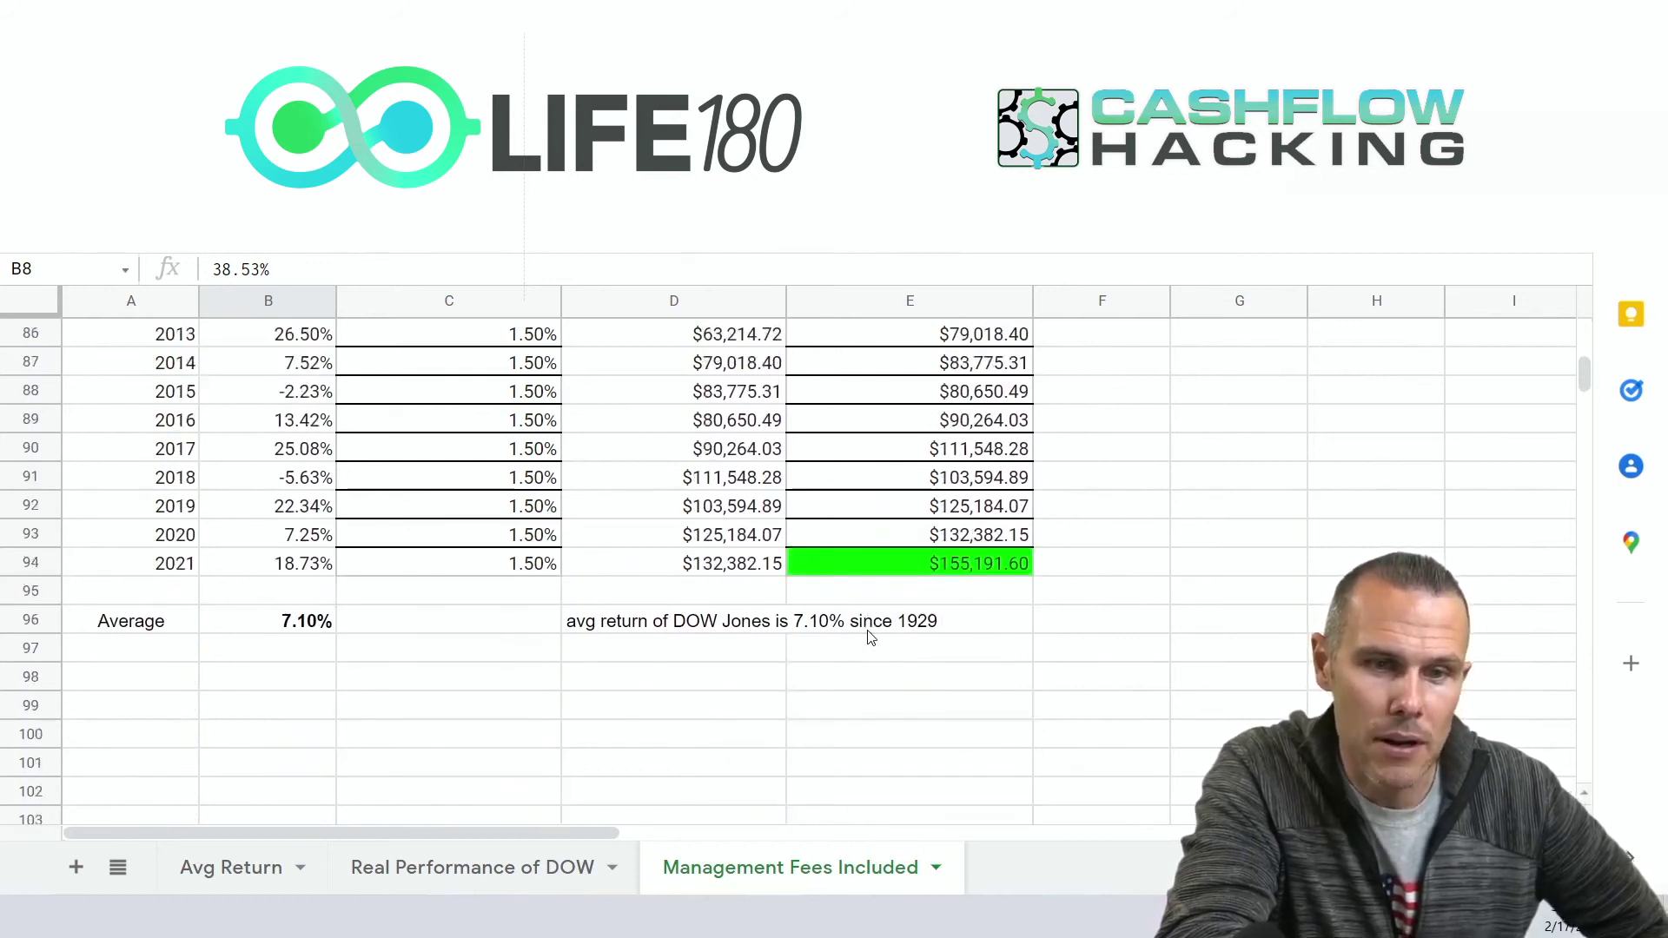
left_click(967, 573)
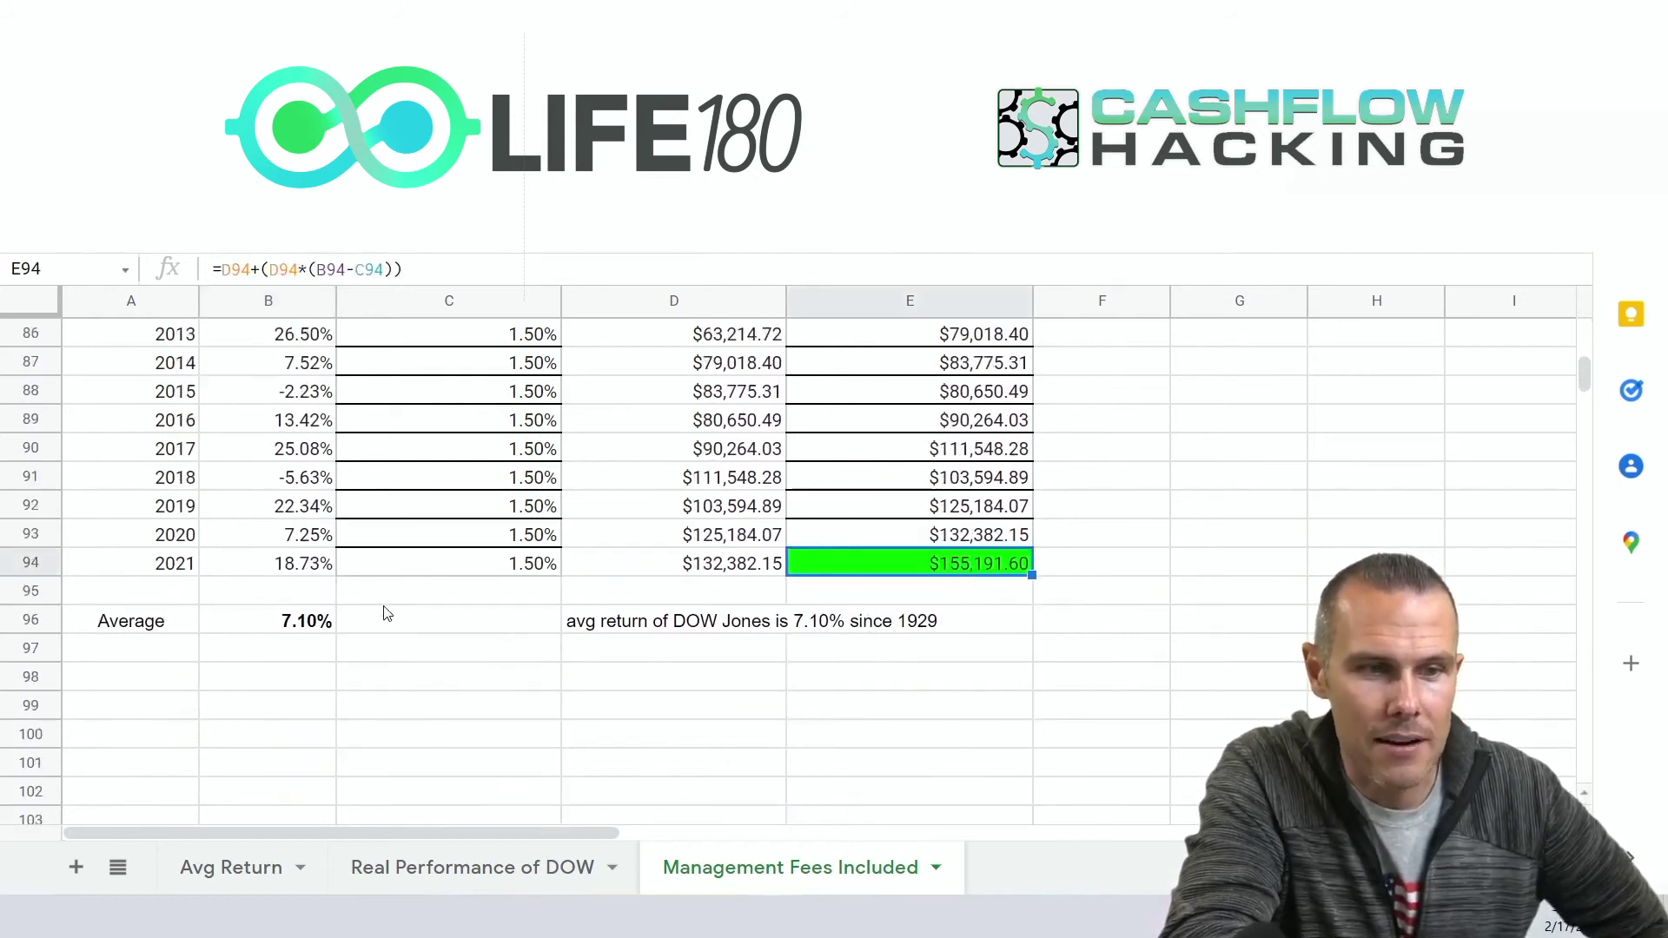
Inspect the average formula in cell B96 of the fees sheet and its range of returns, leaving the formula as is
left_click(309, 622)
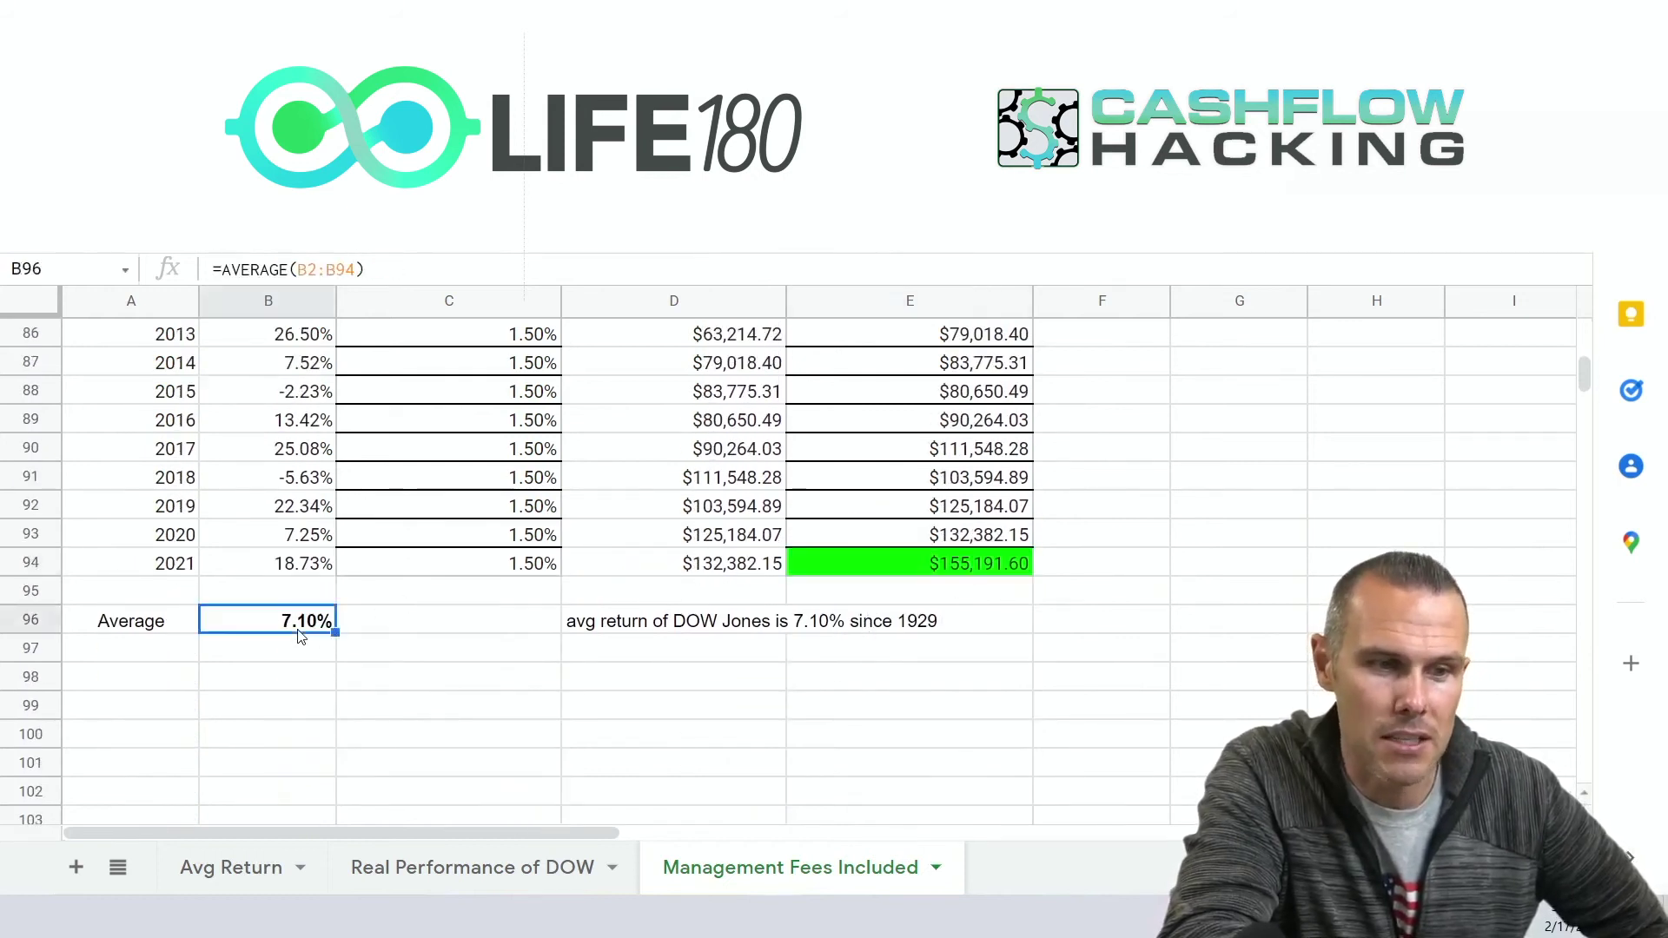
left_click(306, 272)
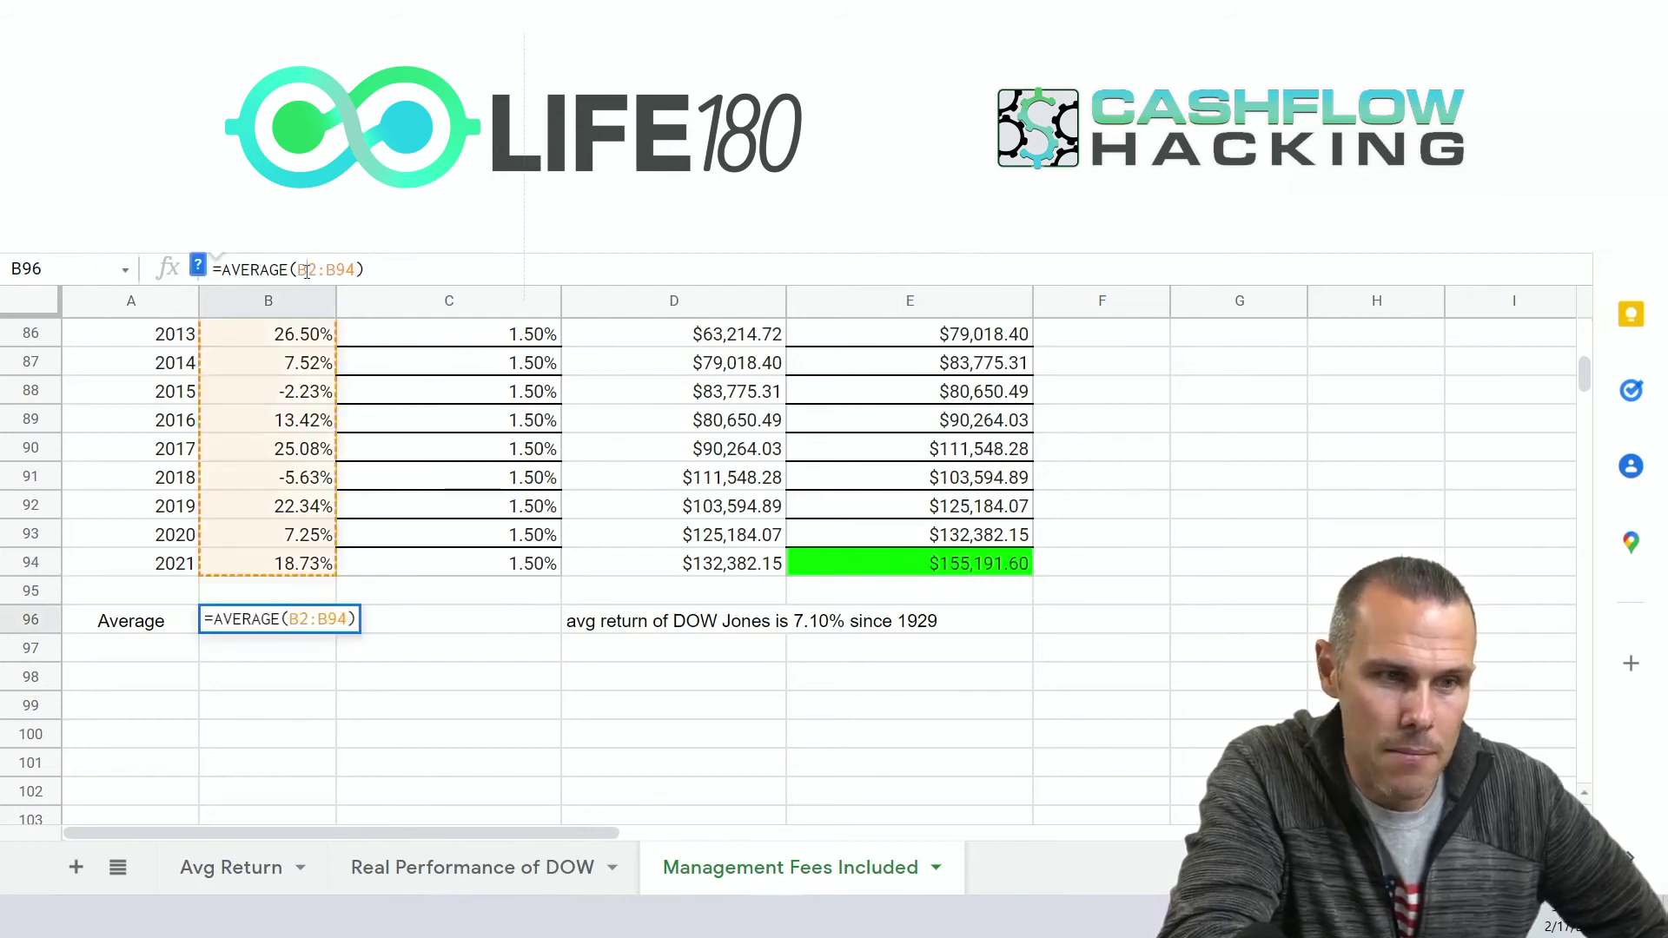
scroll(296, 426, "up", 18)
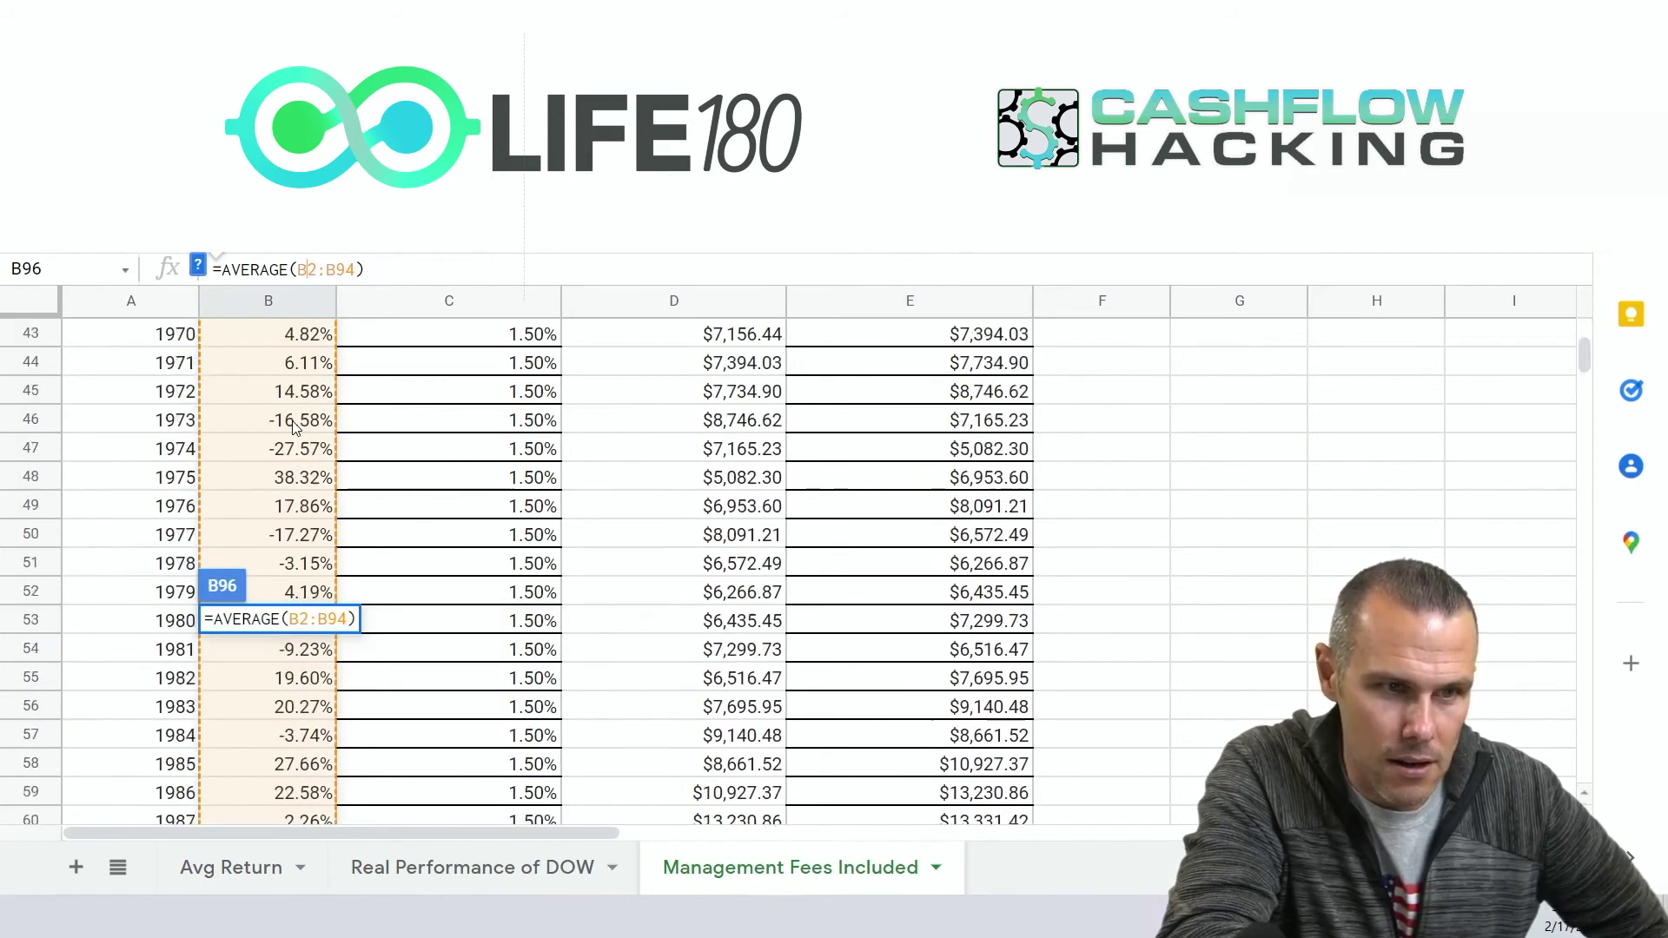
scroll(295, 425, "down", 18)
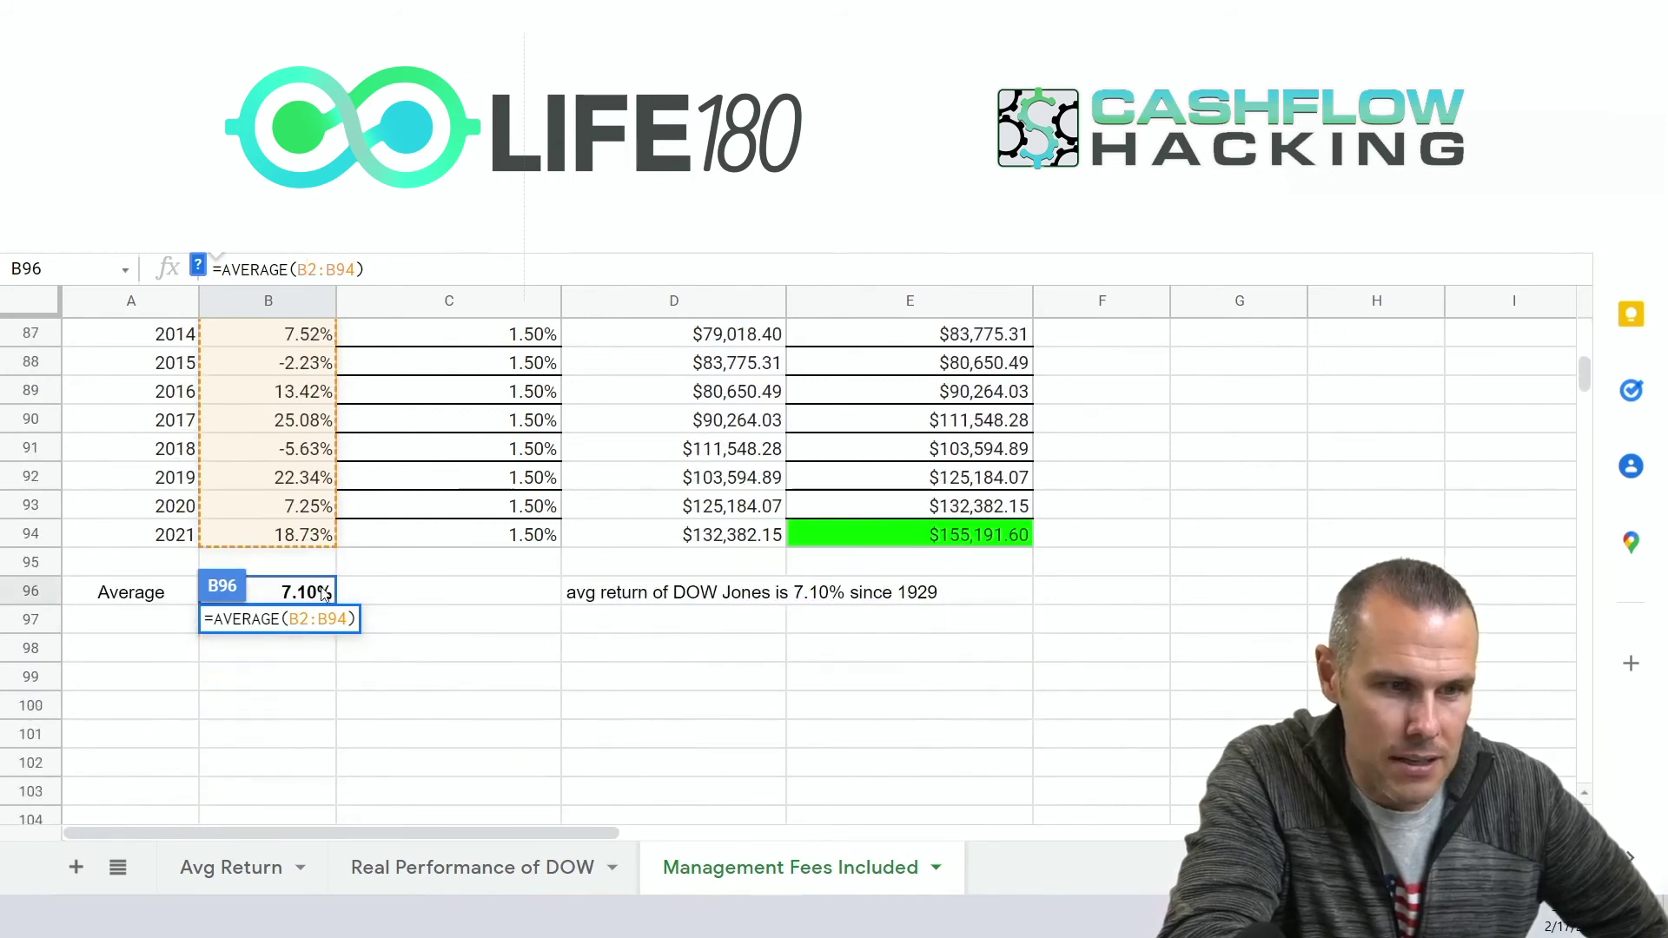
key("Escape")
Inspect the 1929 end of year formula in cell E2 and the return, fee and beginning value cells it references
scroll(891, 453, "up", 20)
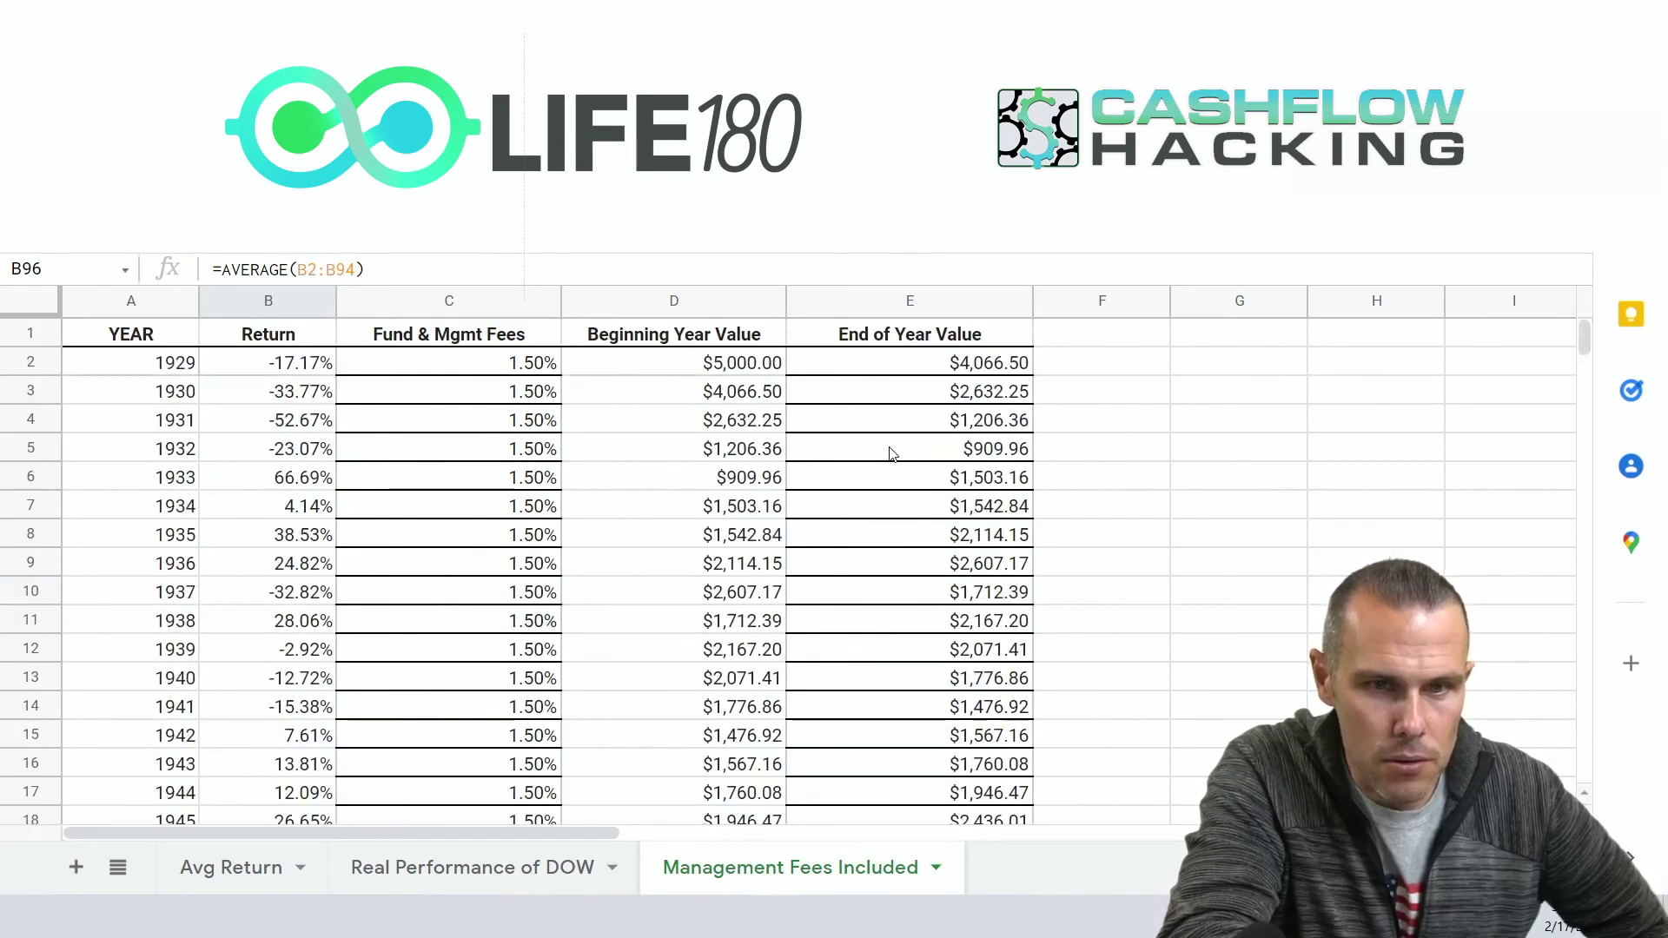
left_click(1001, 364)
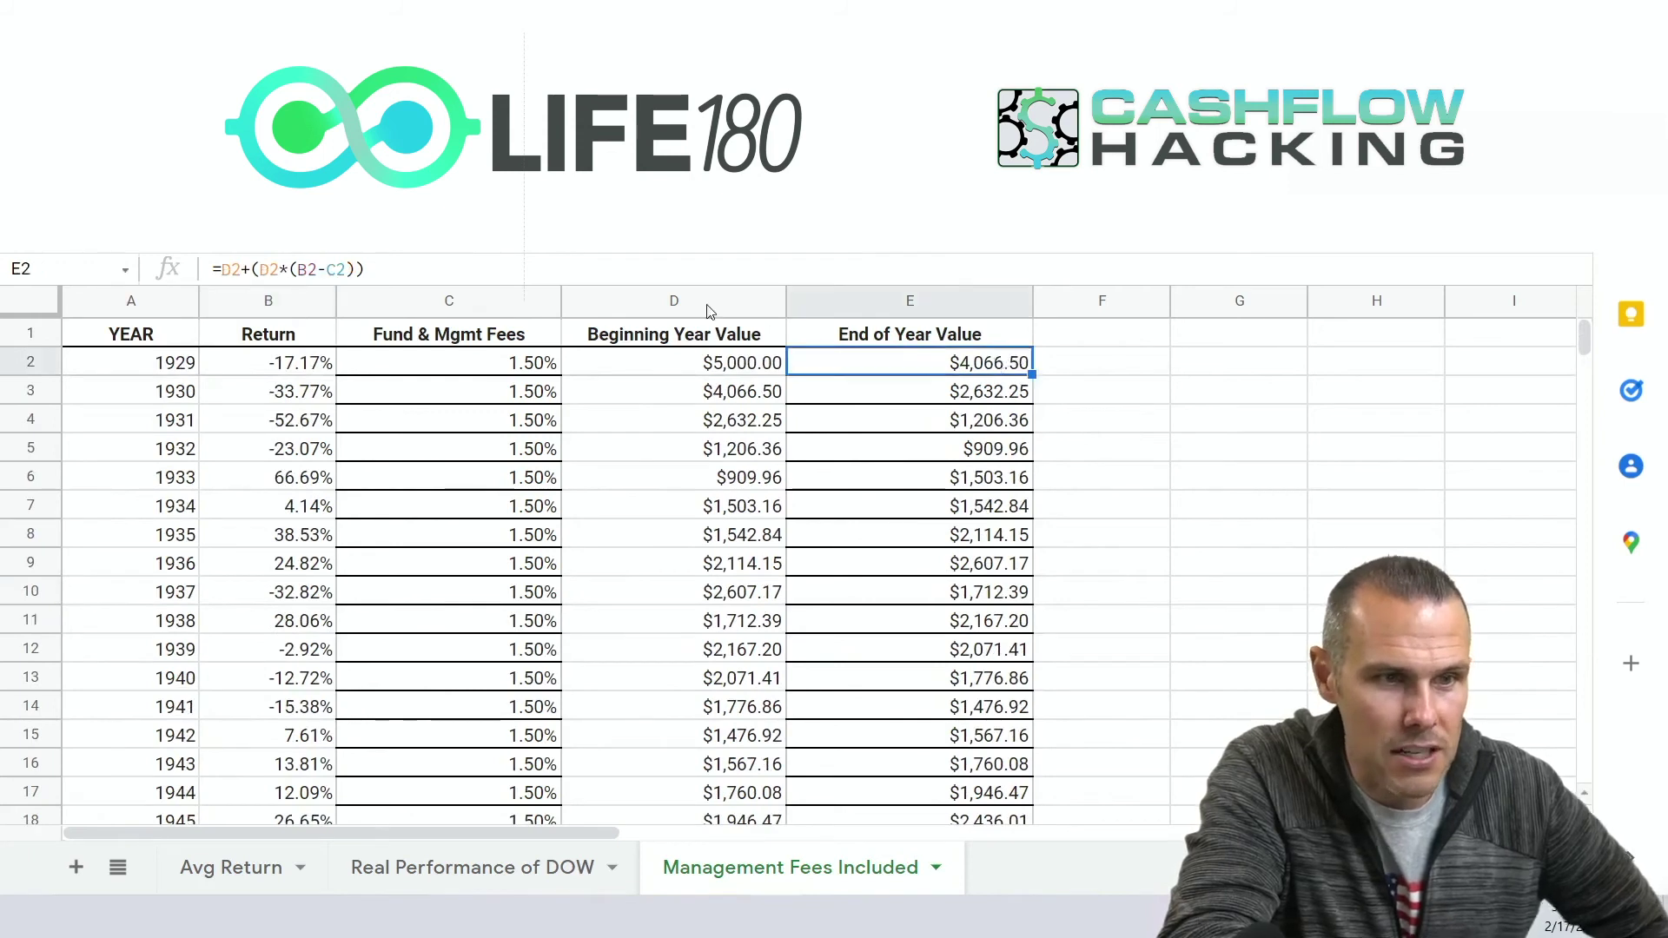
left_click_drag(378, 261, 211, 270)
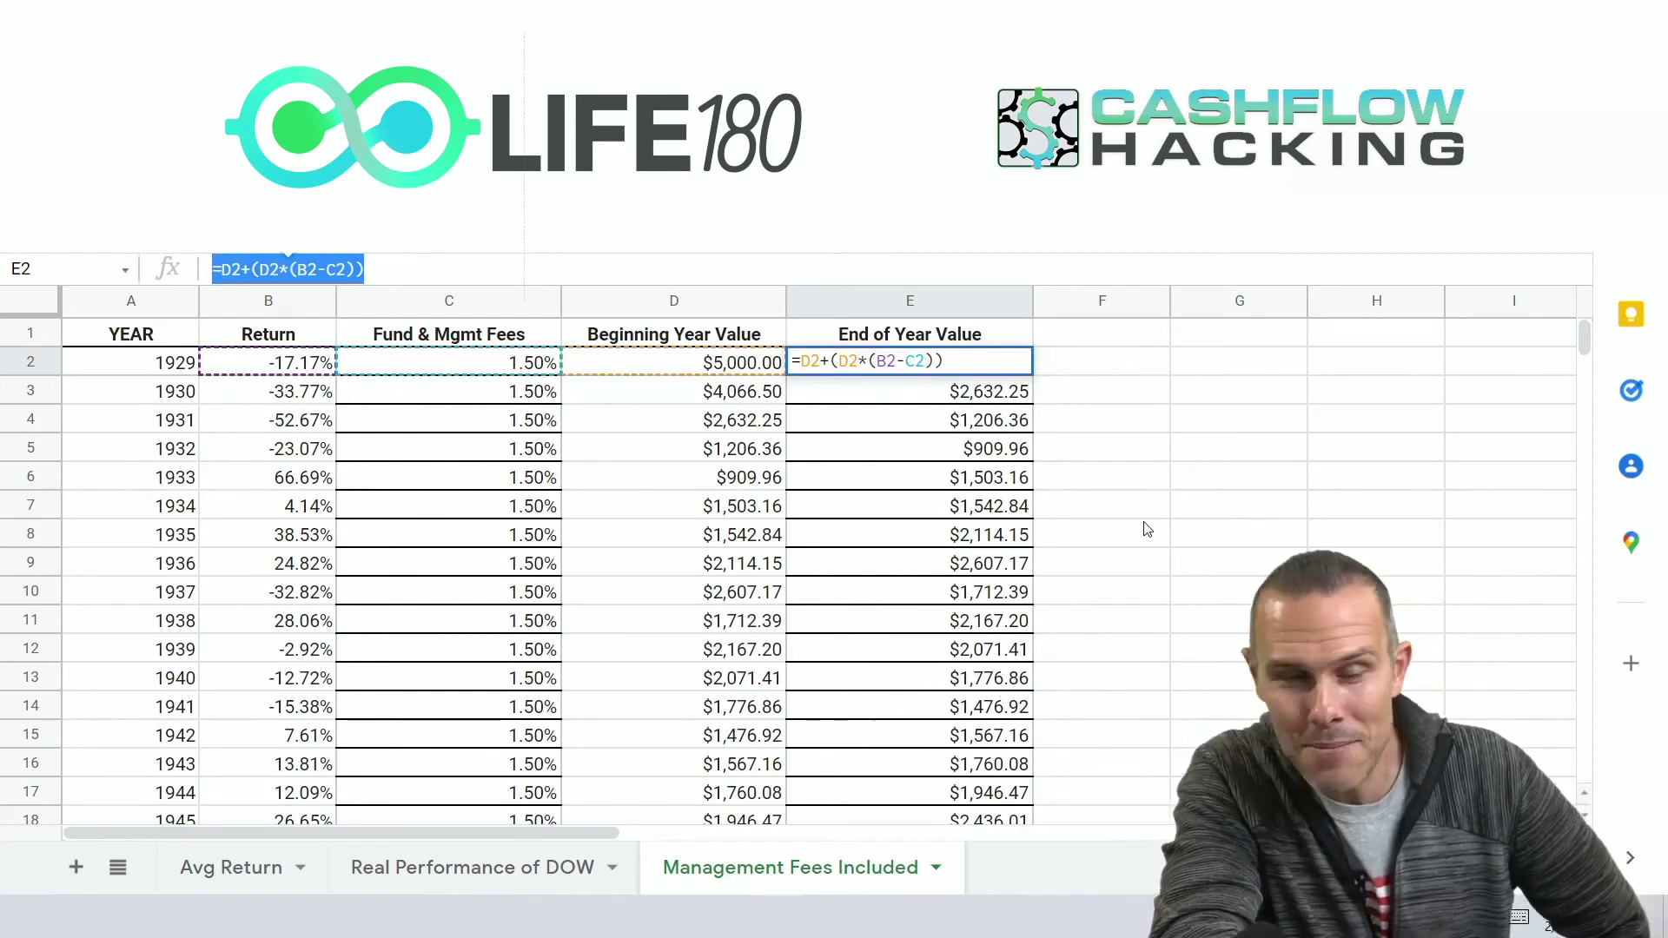
left_click(1063, 489)
Compare the 2021 end of year value with fees in E94 against cell D94 on the Real Performance of DOW sheet
scroll(947, 624, "down", 12)
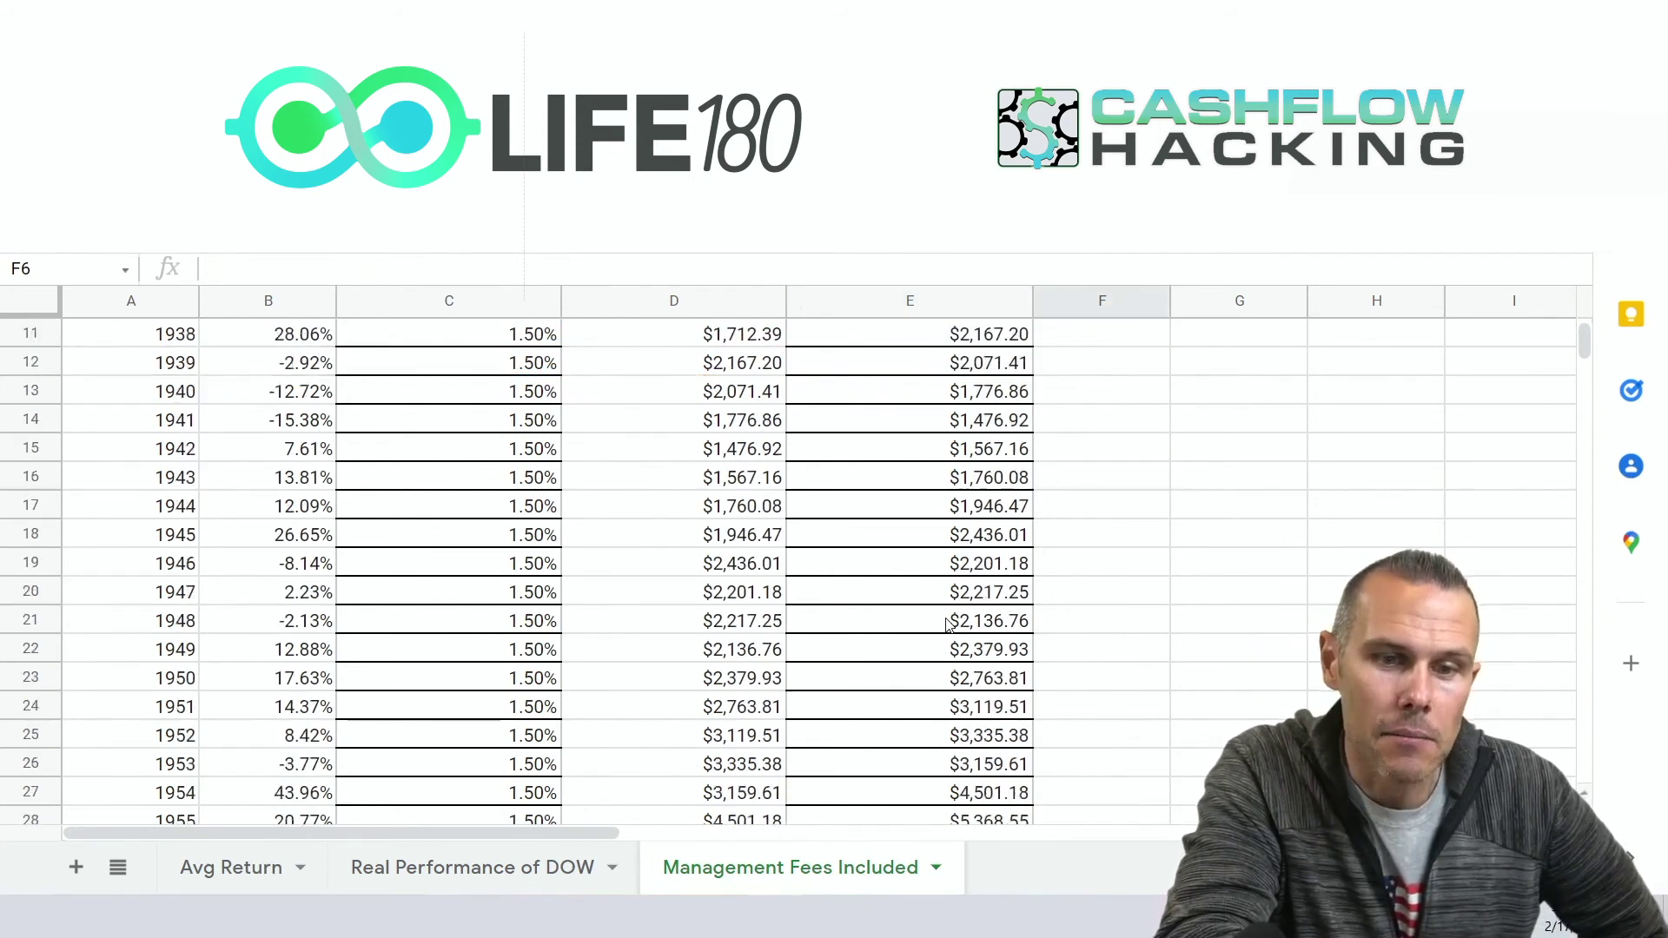
scroll(947, 624, "down", 15)
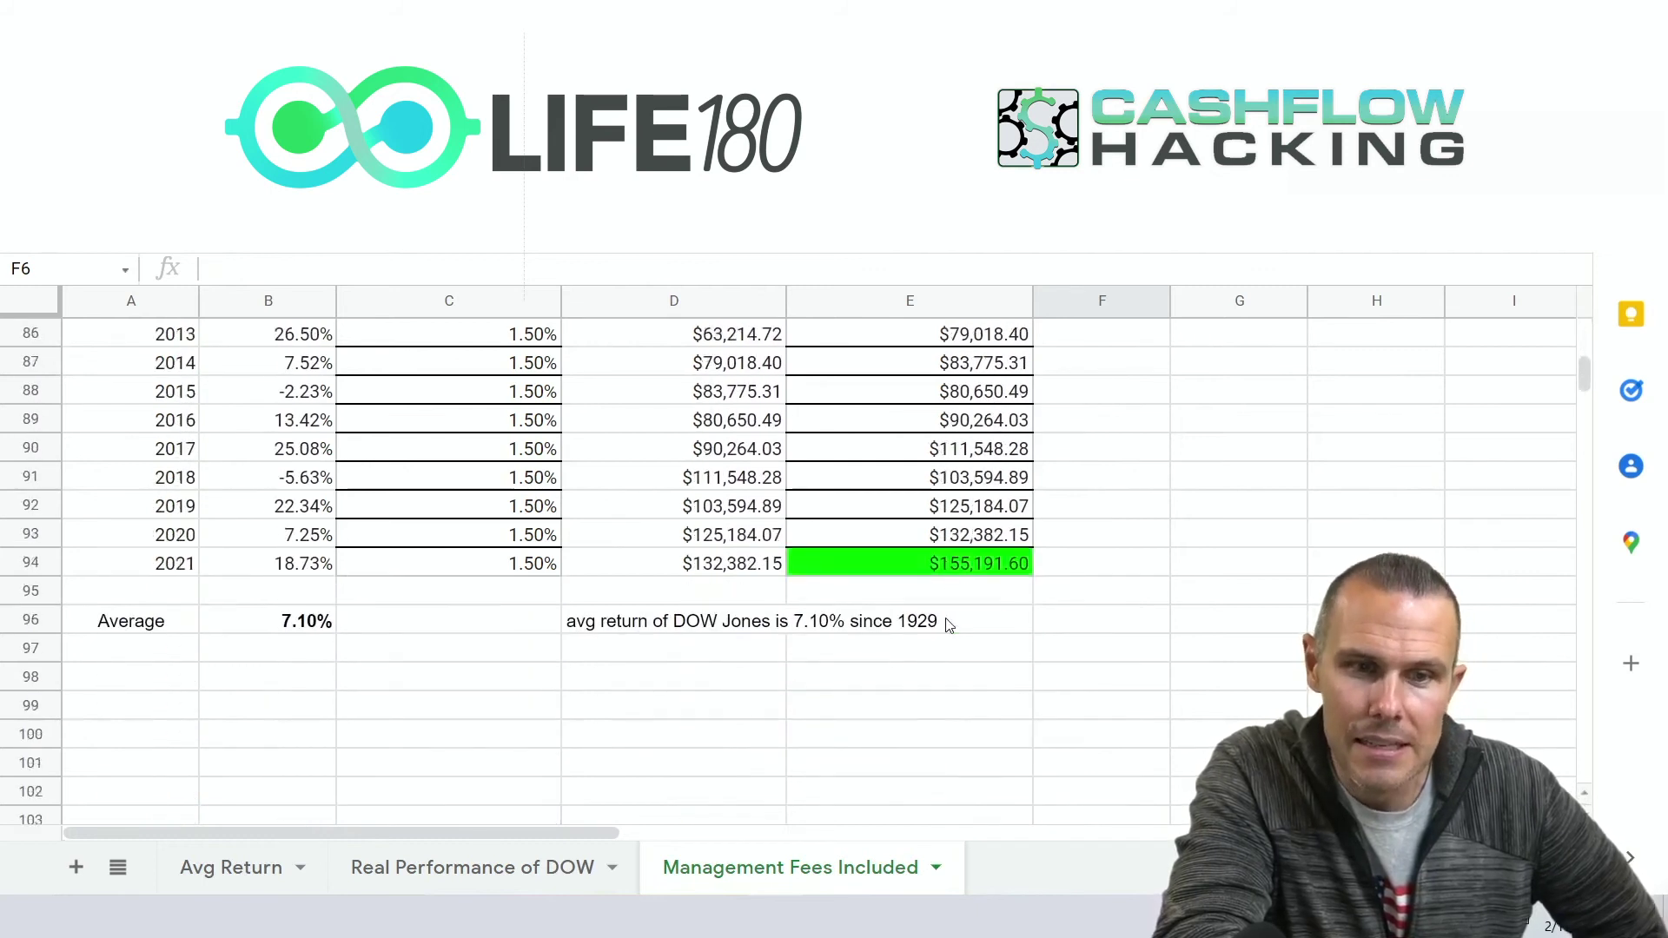
left_click(982, 571)
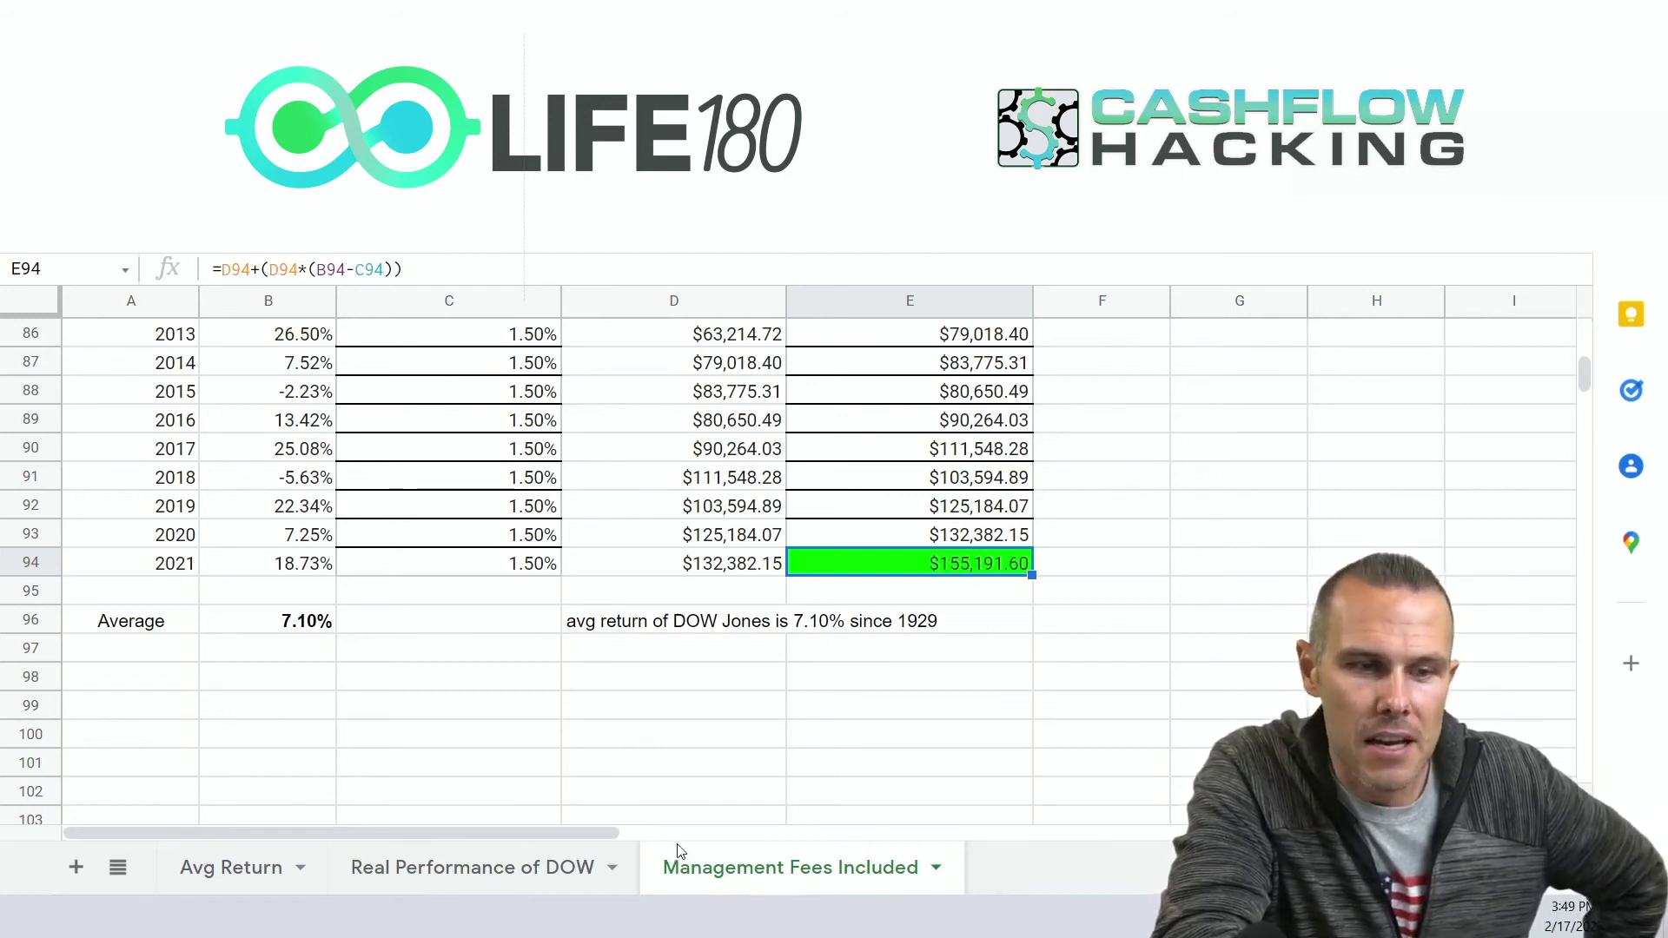
left_click(502, 866)
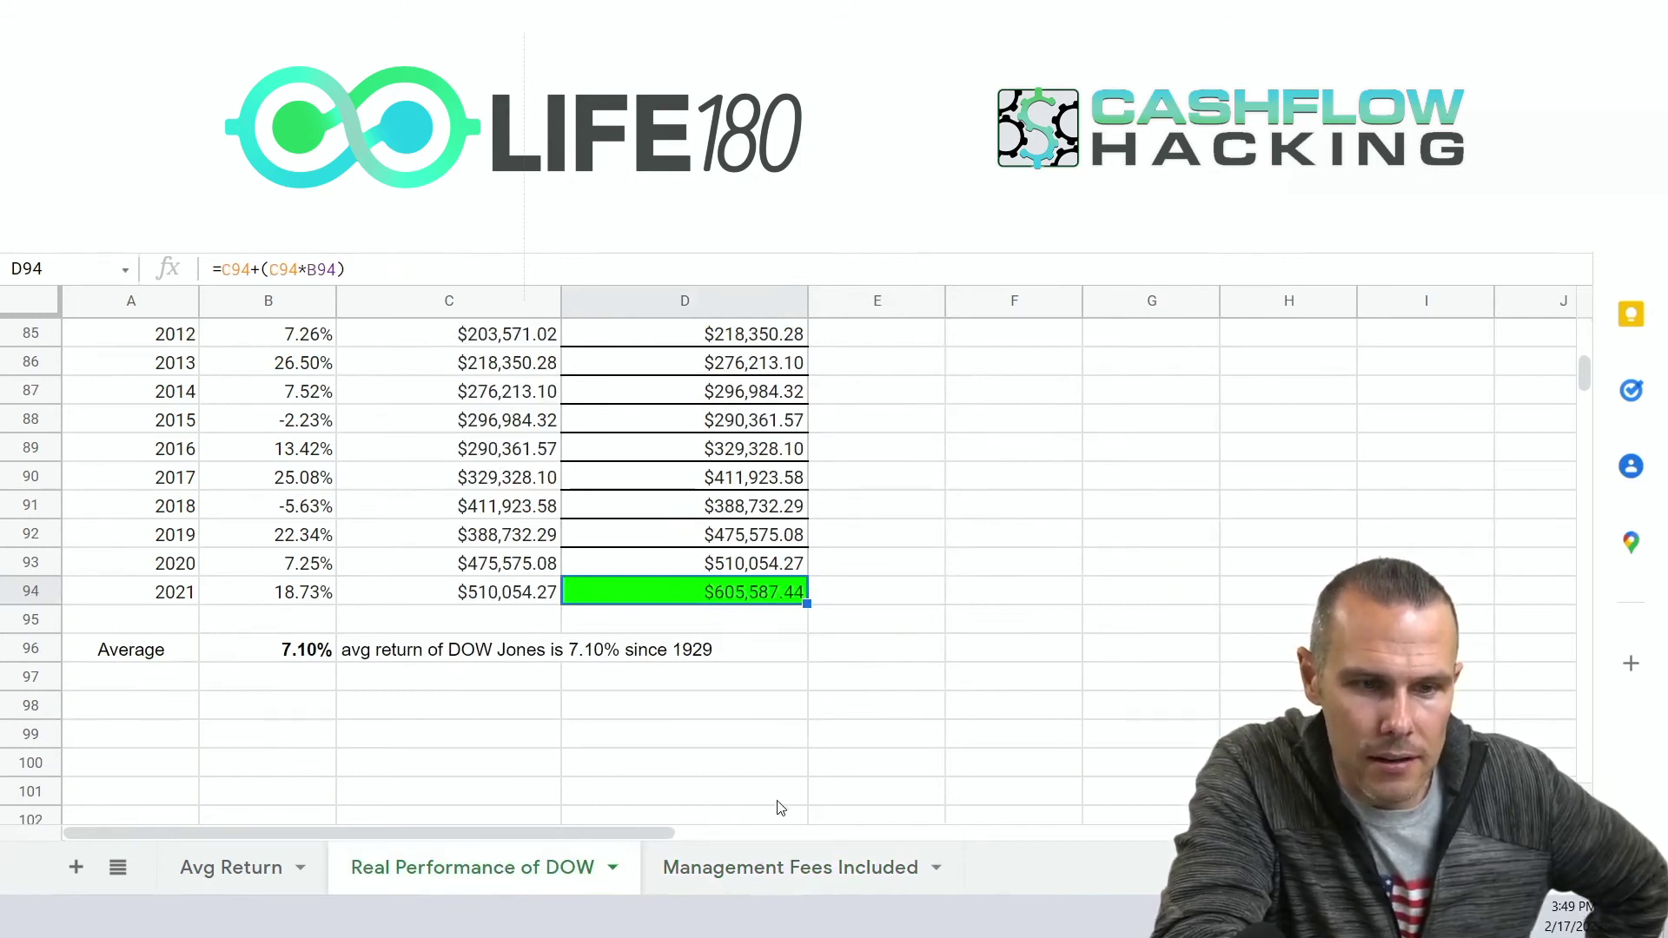
left_click(761, 865)
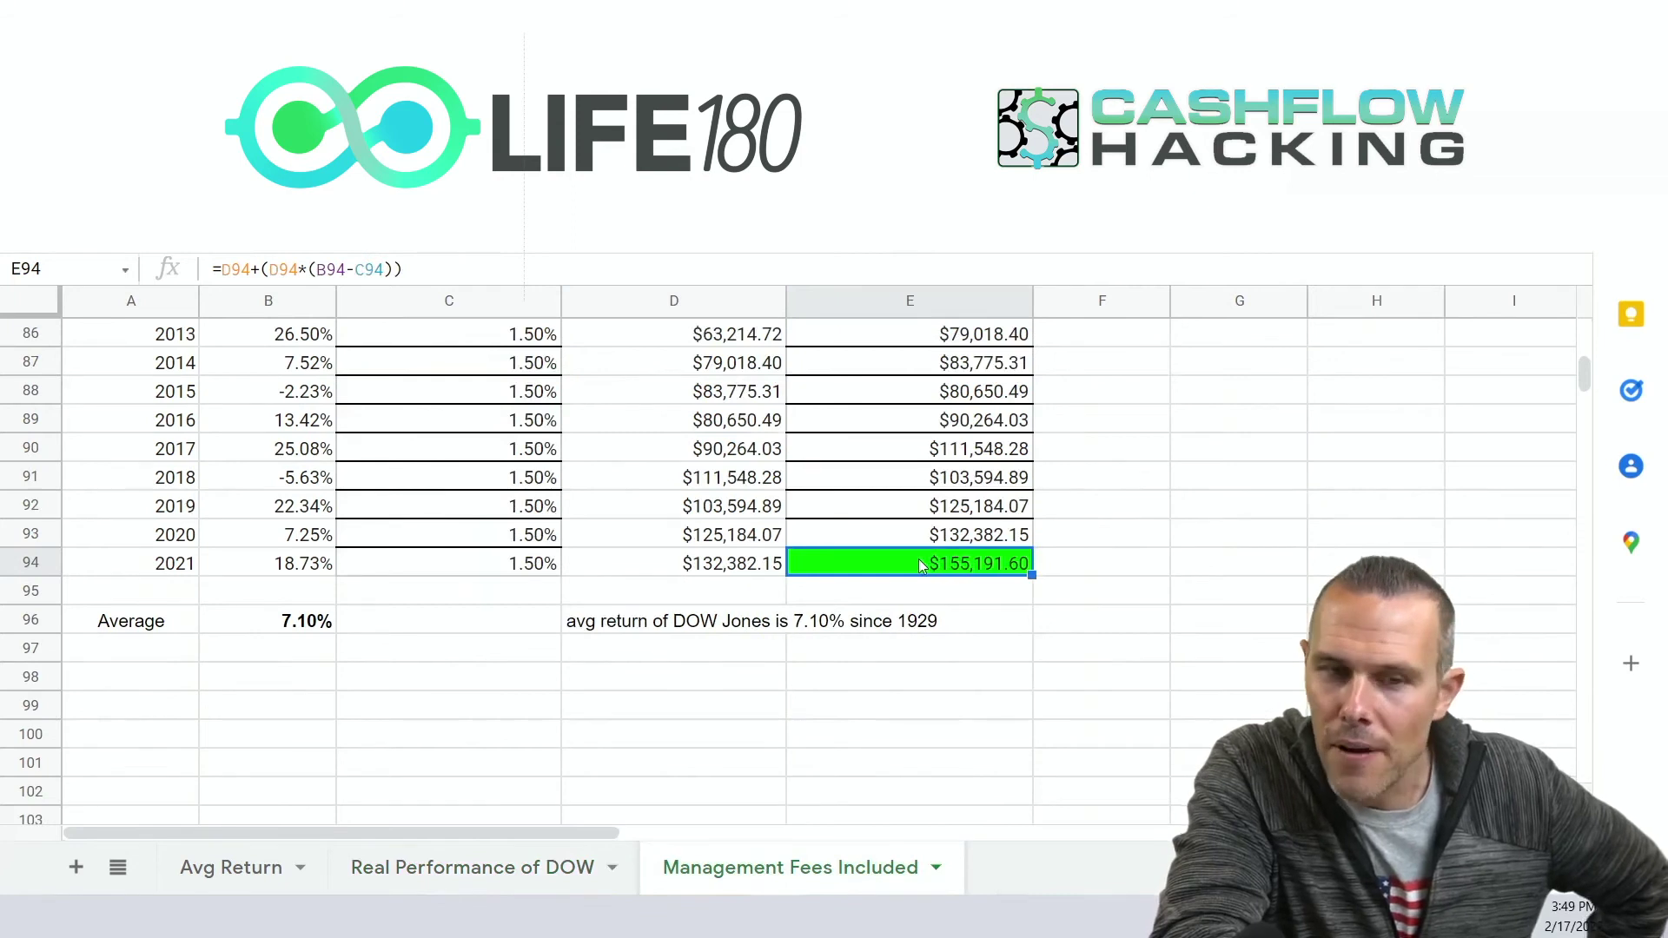